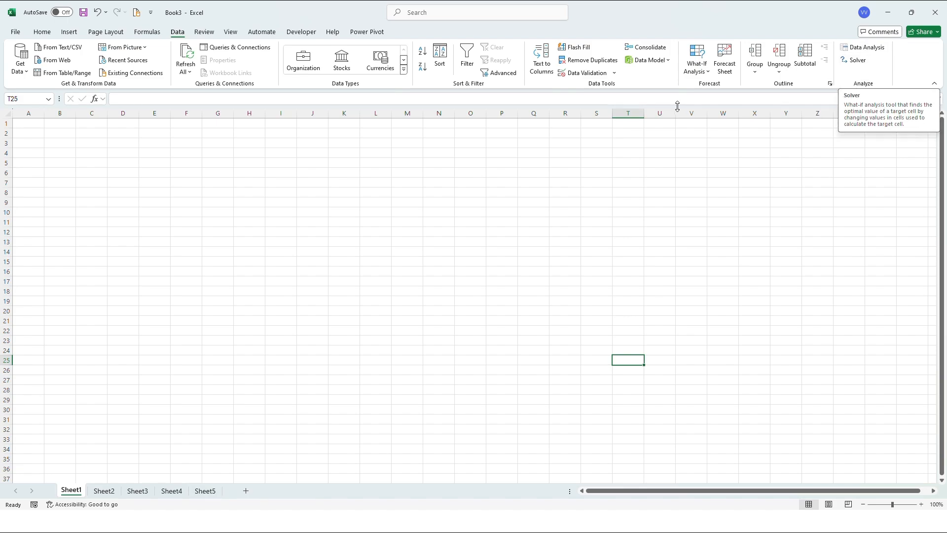
- Check in the Excel add-ins list of the program options that Solver Add-in is enabled, and accept the list
{"action": "left_click", "coordinate": [17, 32]}
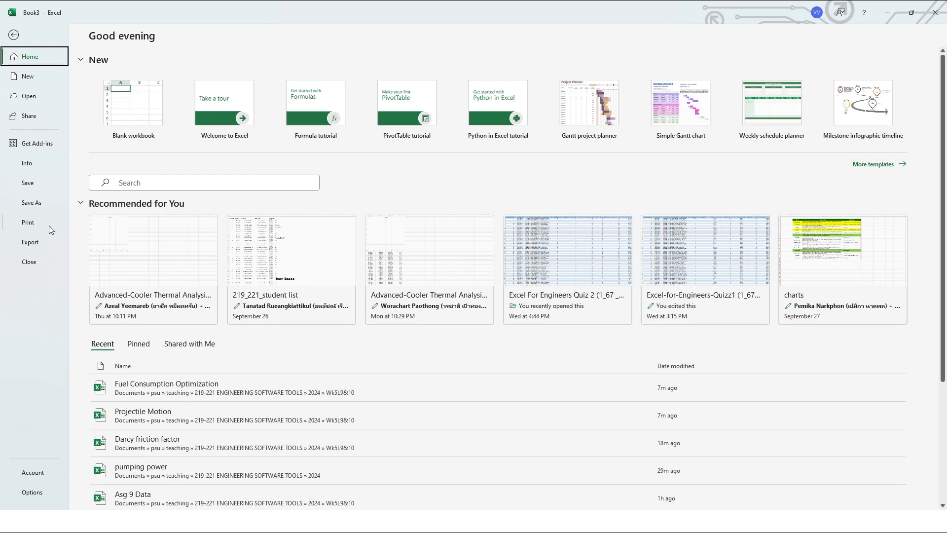
{"action": "left_click", "coordinate": [33, 490]}
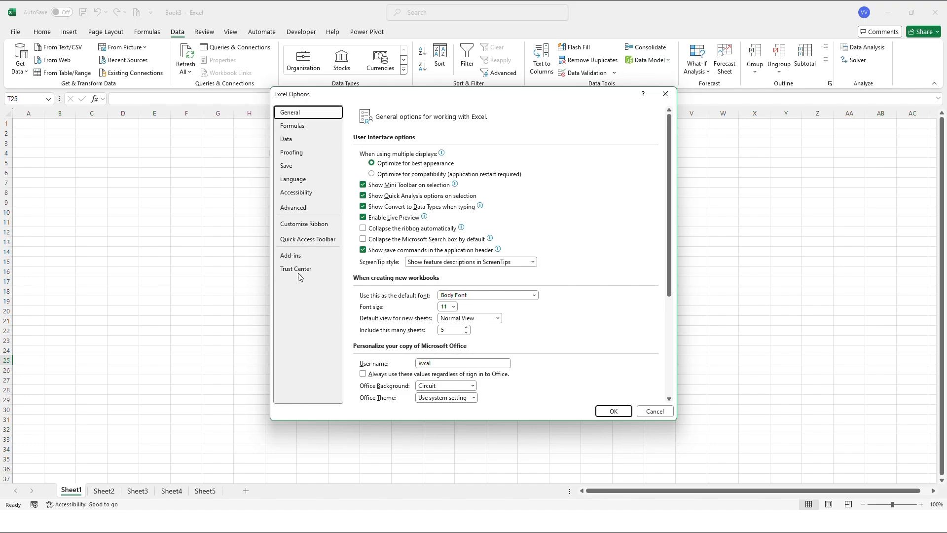
{"action": "left_click", "coordinate": [295, 258]}
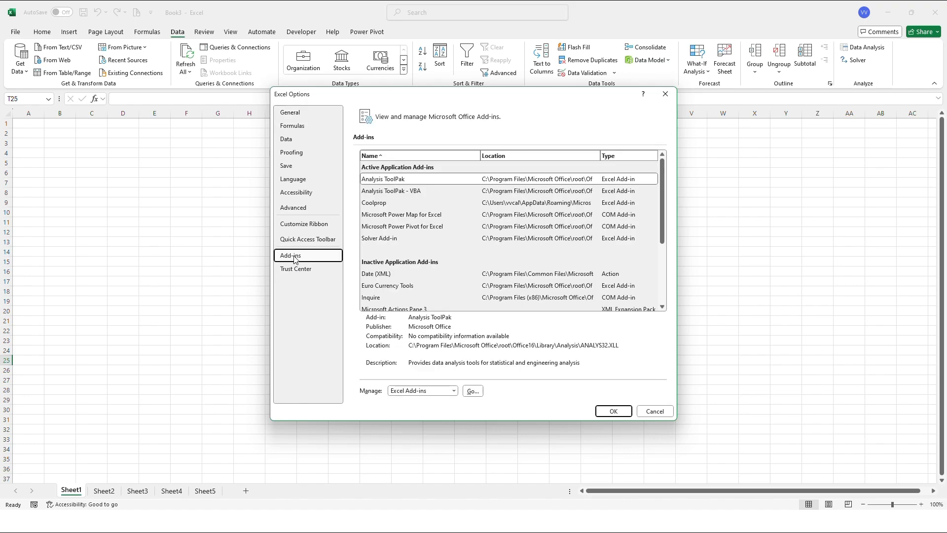
{"action": "left_click", "coordinate": [434, 183]}
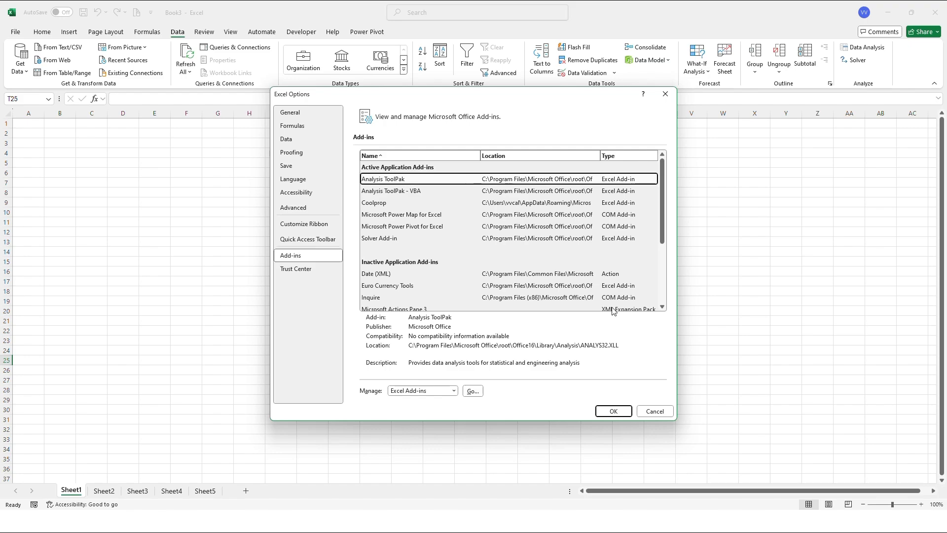
{"action": "left_click", "coordinate": [473, 390]}
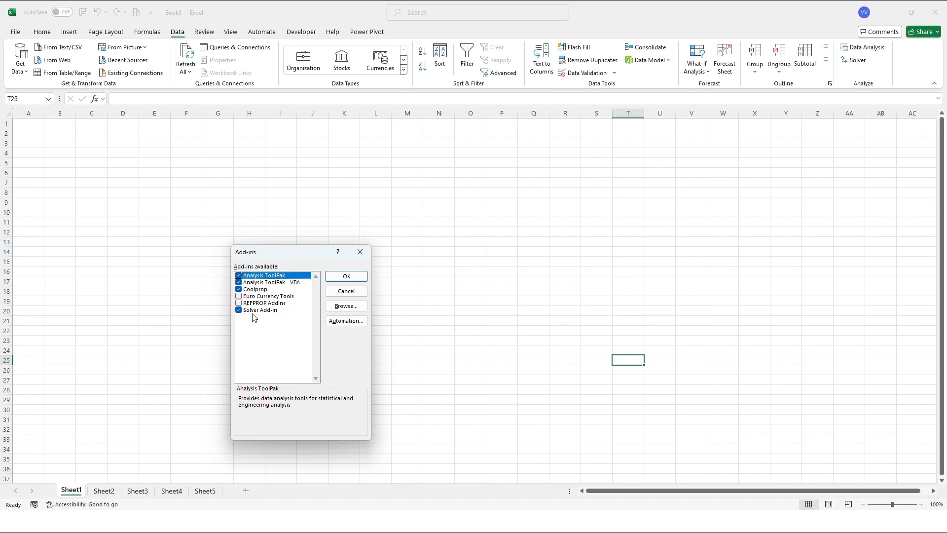
{"action": "left_click", "coordinate": [360, 277]}
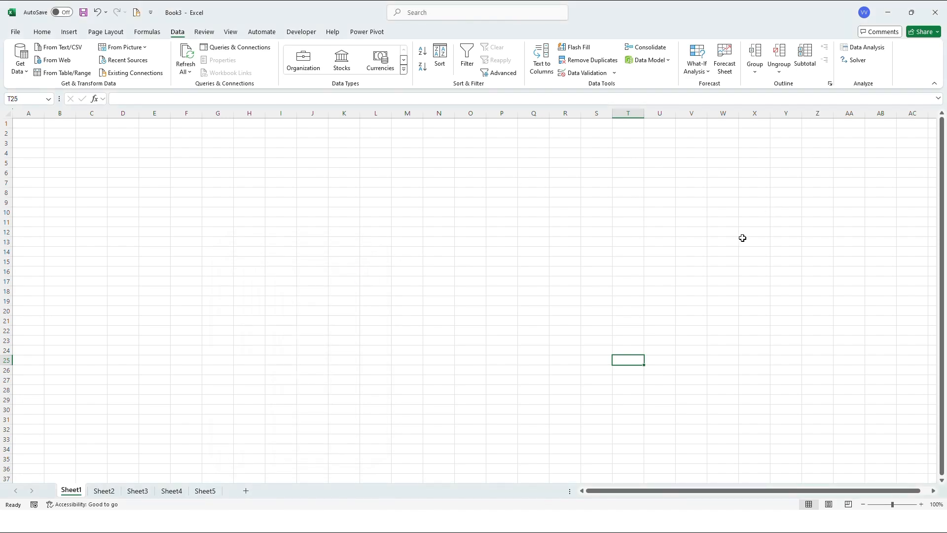
- Open the Solver parameters and move the dialog higher over the empty sheet
{"action": "left_click", "coordinate": [857, 61]}
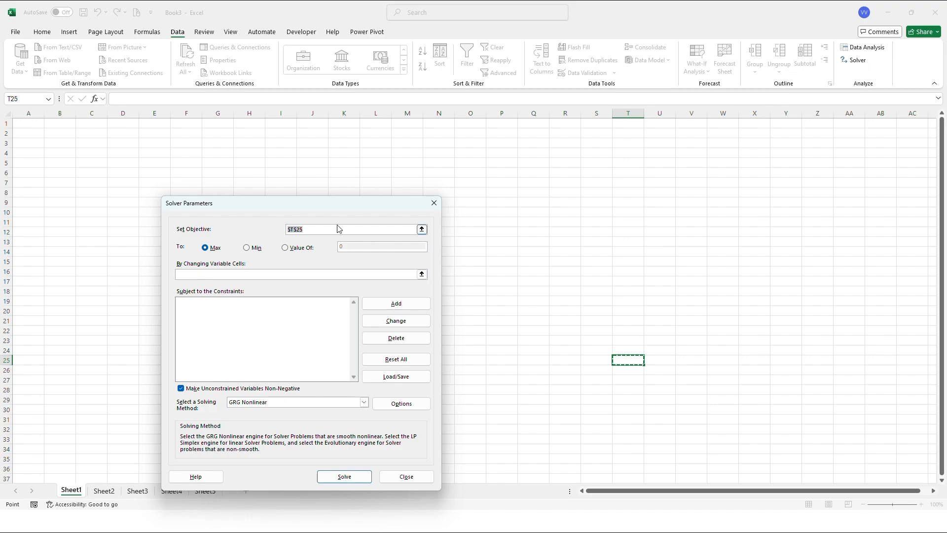
{"action": "left_click_drag", "start_coordinate": [319, 208], "coordinate": [341, 150]}
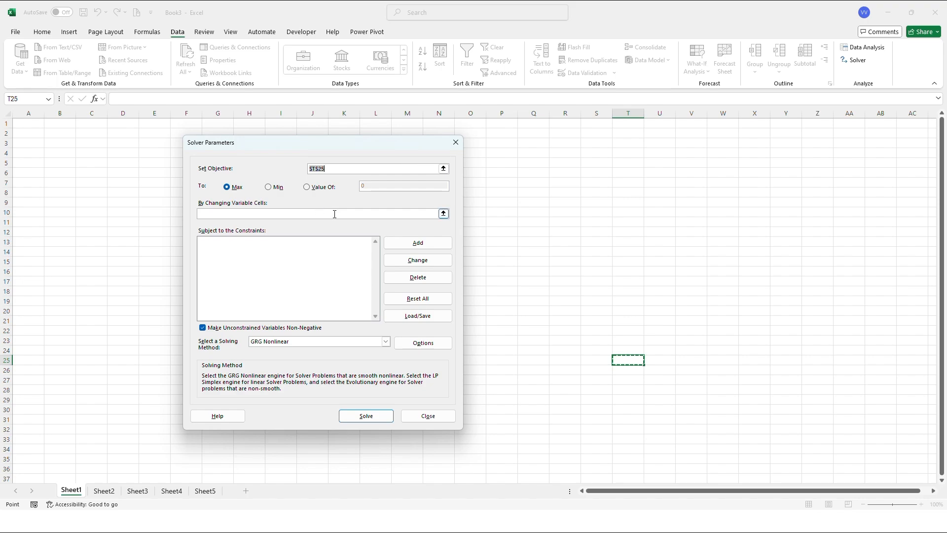
{"action": "left_click", "coordinate": [443, 213]}
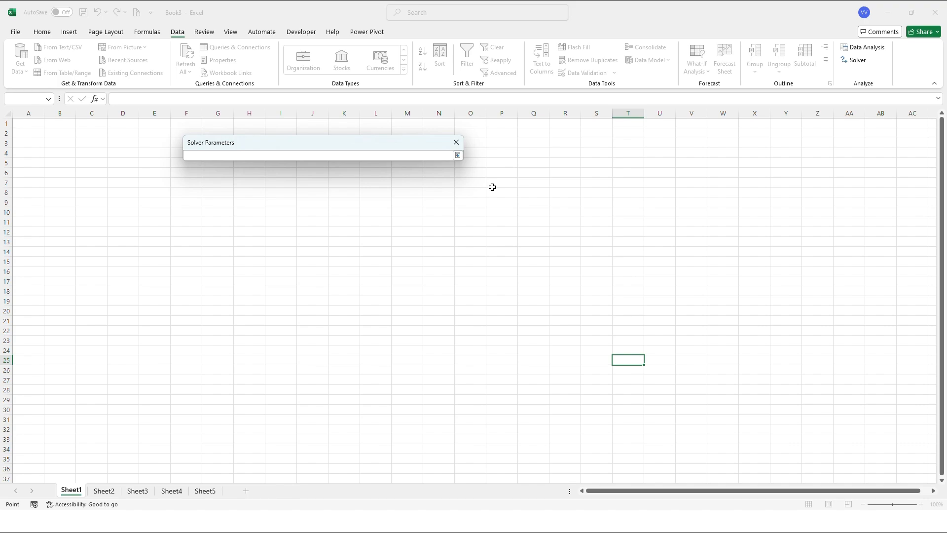
{"action": "left_click", "coordinate": [503, 202]}
{"action": "left_click", "coordinate": [567, 203], "text": "ctrl"}
{"action": "left_click", "coordinate": [624, 200], "text": "ctrl"}
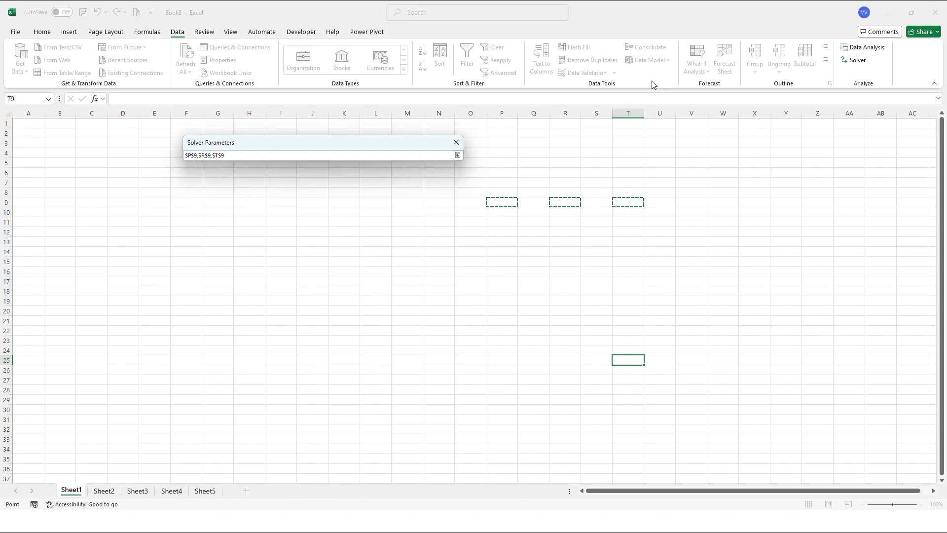
{"action": "left_click", "coordinate": [507, 208]}
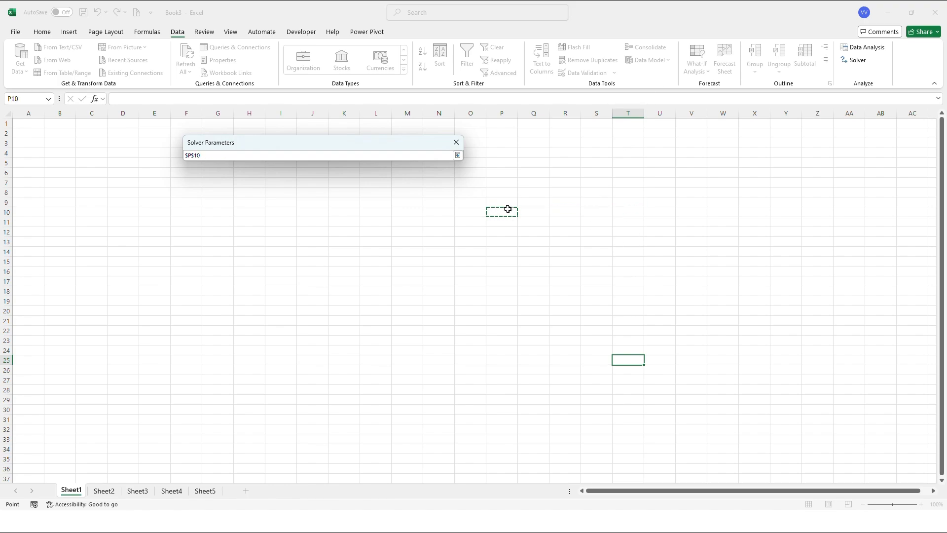
{"action": "left_click_drag", "start_coordinate": [499, 189], "coordinate": [505, 302]}
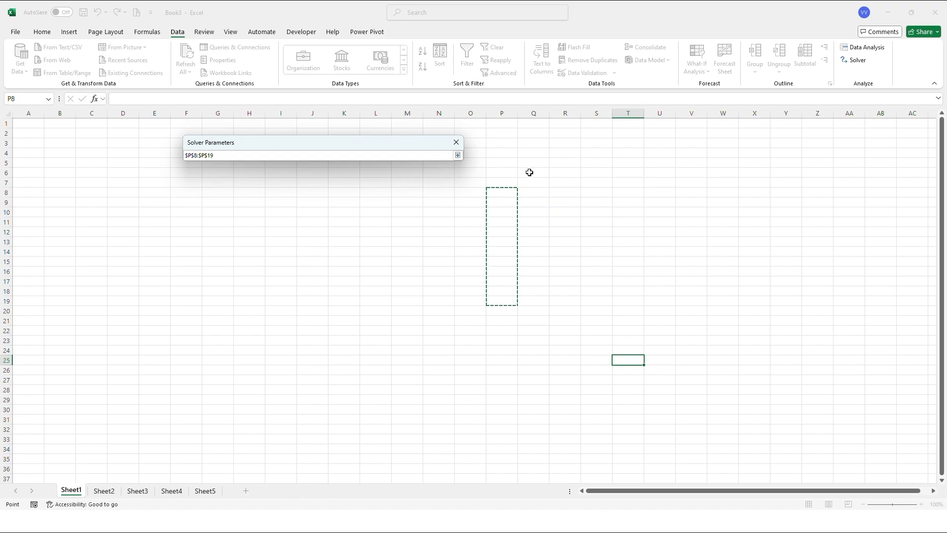
{"action": "left_click_drag", "start_coordinate": [513, 177], "coordinate": [592, 298]}
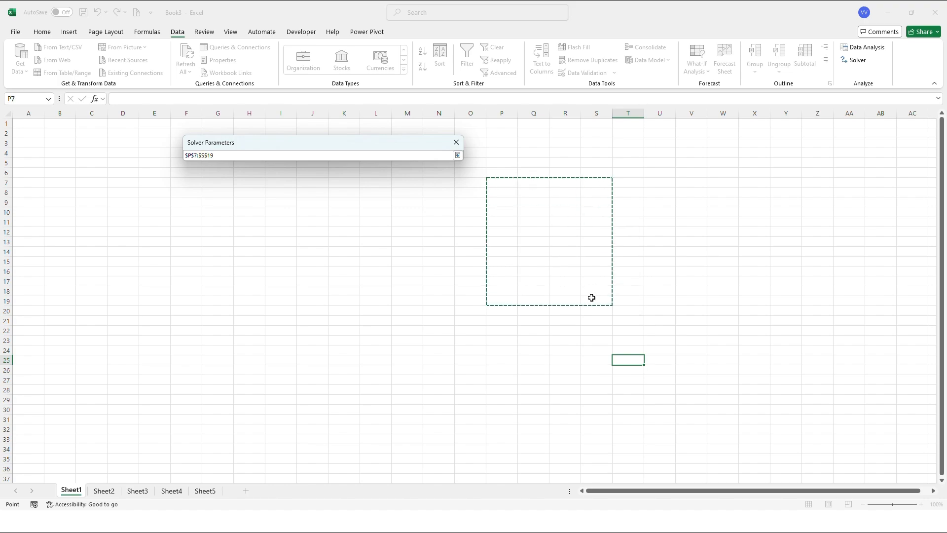
{"action": "left_click", "coordinate": [685, 189], "text": "ctrl"}
{"action": "left_click_drag", "start_coordinate": [402, 154], "coordinate": [187, 155]}
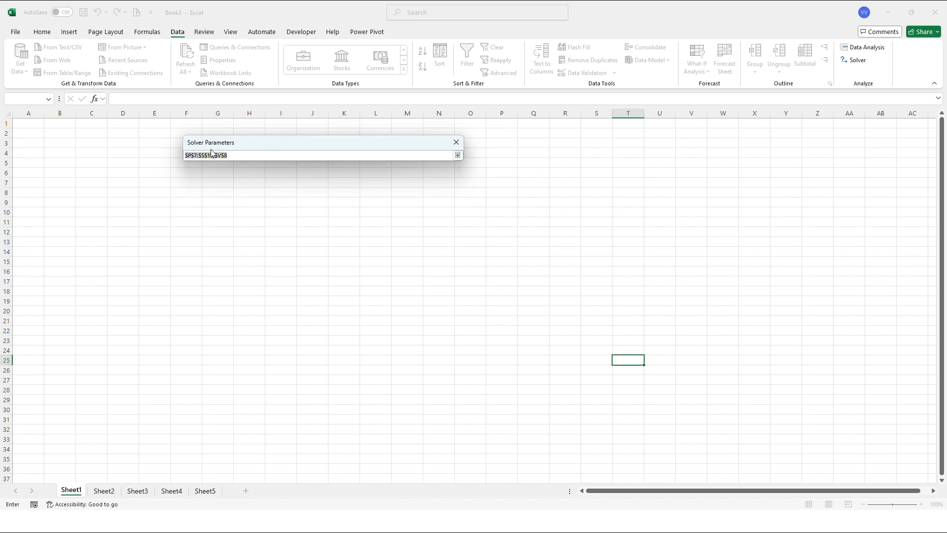
{"action": "key", "text": "BackSpace"}
{"action": "left_click", "coordinate": [458, 155]}
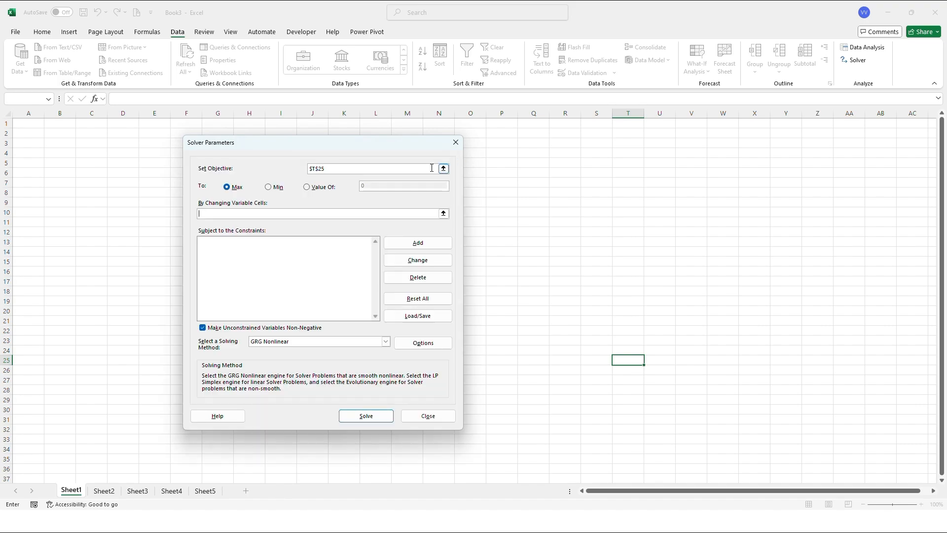
- Set the Solver objective to the single cell R6 by picking it on the sheet
{"action": "left_click", "coordinate": [443, 168]}
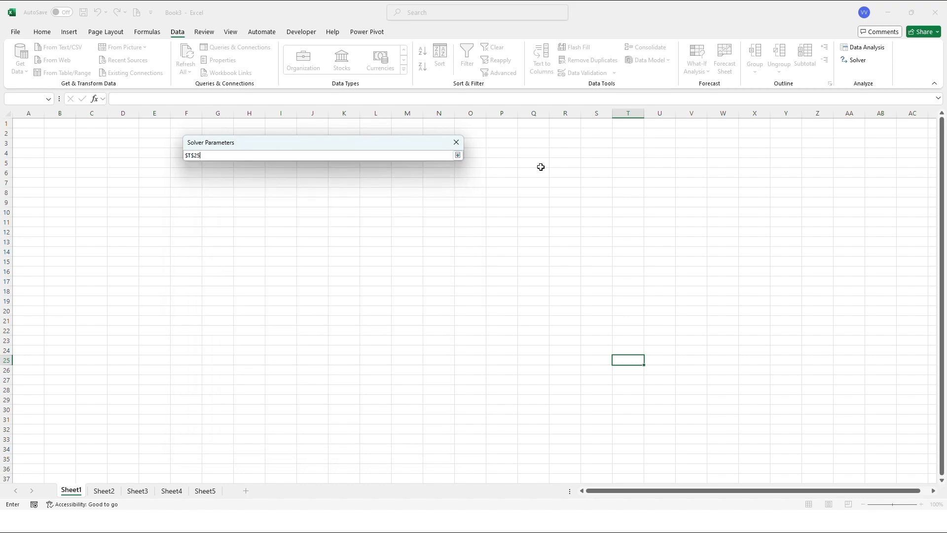
{"action": "left_click", "coordinate": [560, 169]}
{"action": "left_click_drag", "start_coordinate": [560, 170], "coordinate": [568, 238]}
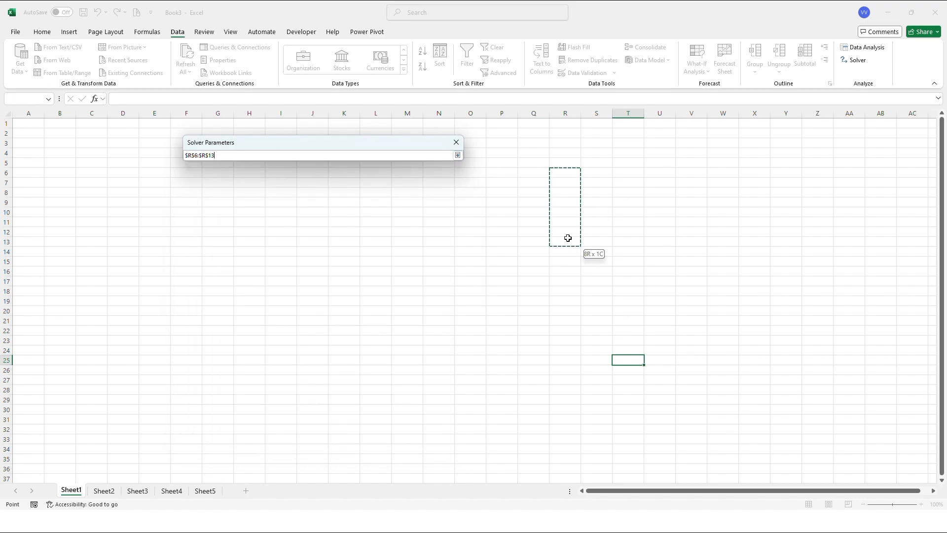
{"action": "left_click", "coordinate": [566, 169]}
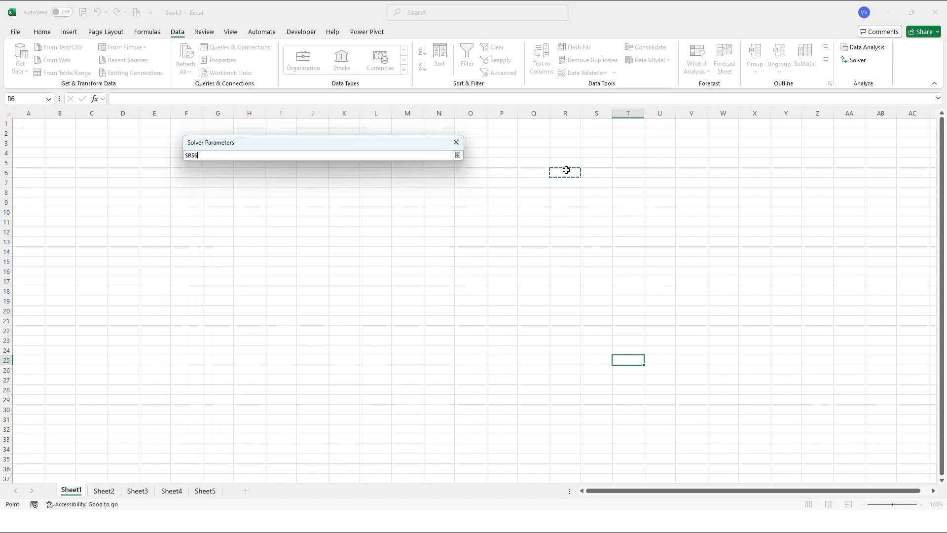
{"action": "left_click", "coordinate": [457, 155]}
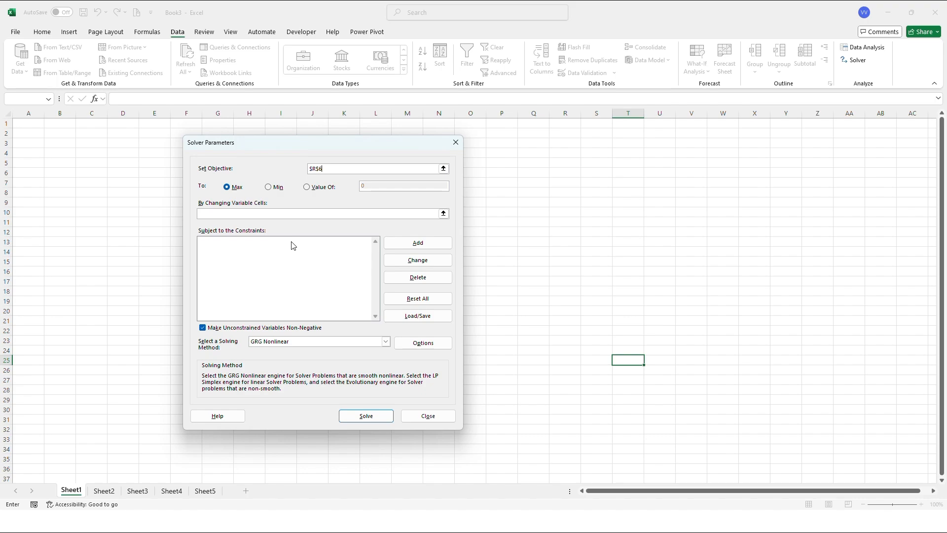
- Review the available solving methods and close Solver without solving
{"action": "left_click", "coordinate": [248, 212]}
{"action": "left_click", "coordinate": [297, 342]}
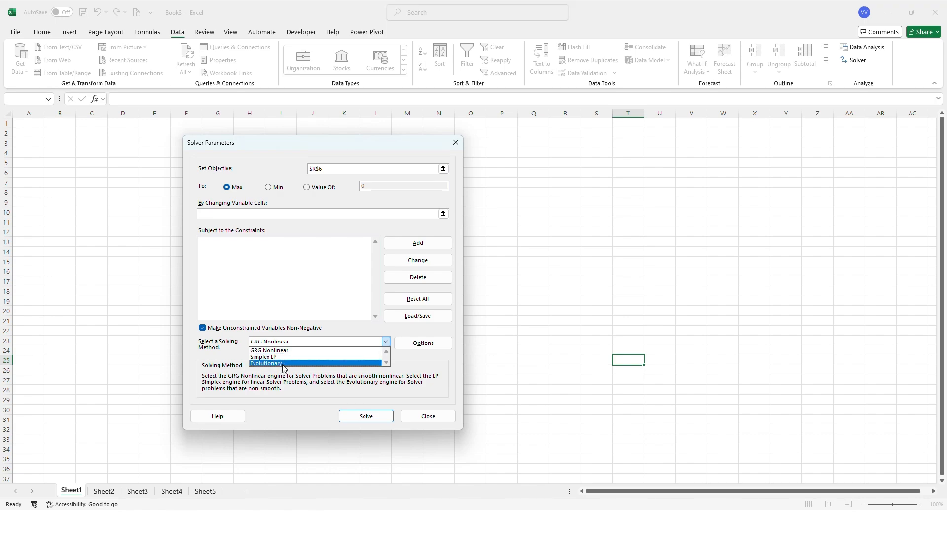
{"action": "left_click", "coordinate": [428, 416]}
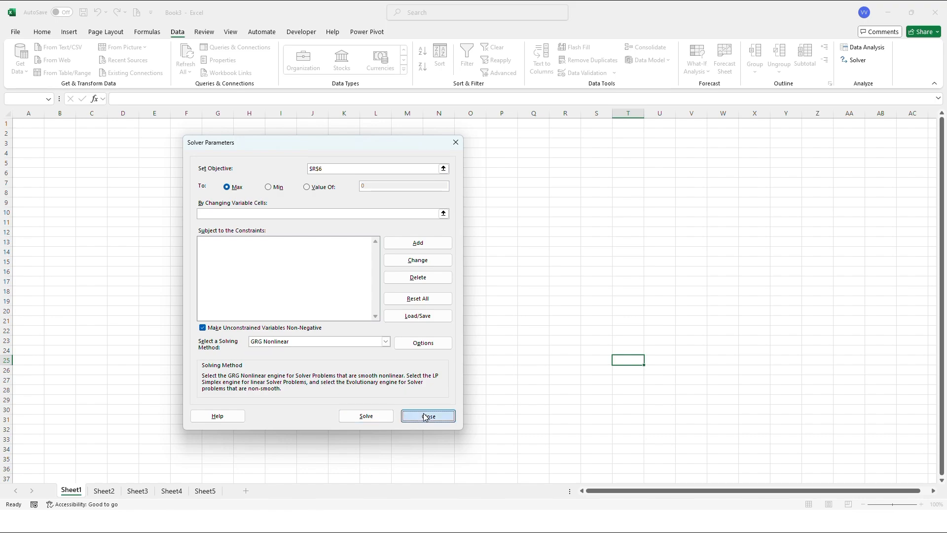
{"action": "left_click", "coordinate": [426, 415]}
- Switch to the running PowerPoint slide show and advance to the Excel Solver Parameters slide
{"action": "key", "text": "alt+Tab"}
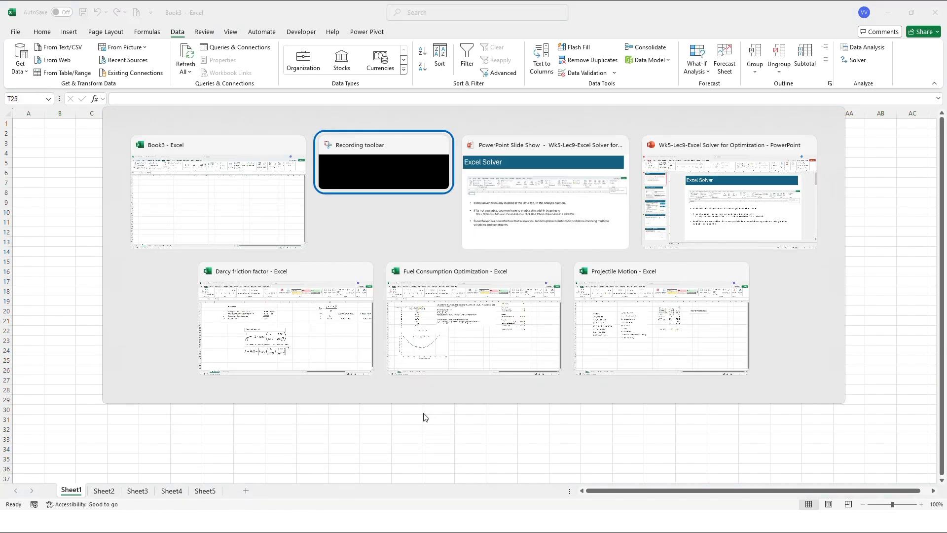
{"action": "left_click", "coordinate": [583, 232]}
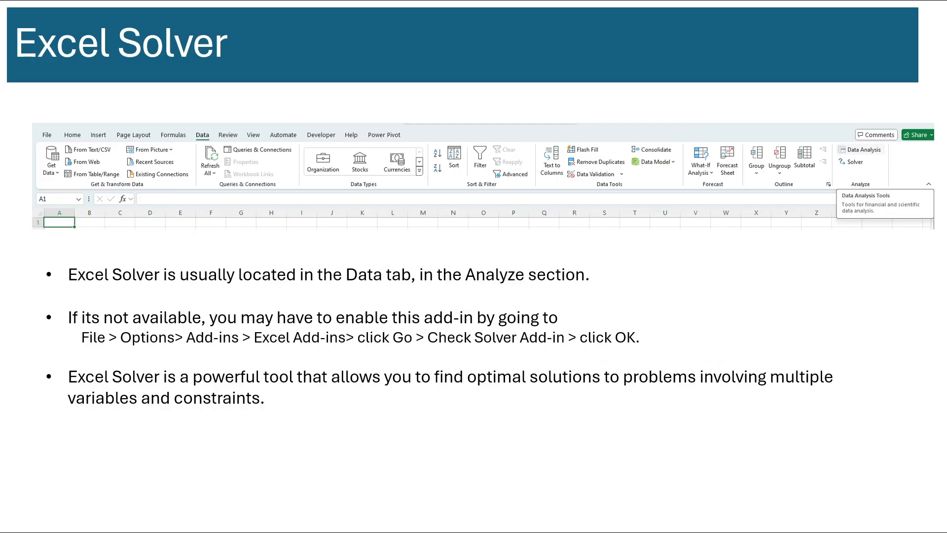
{"action": "key", "text": "Right"}
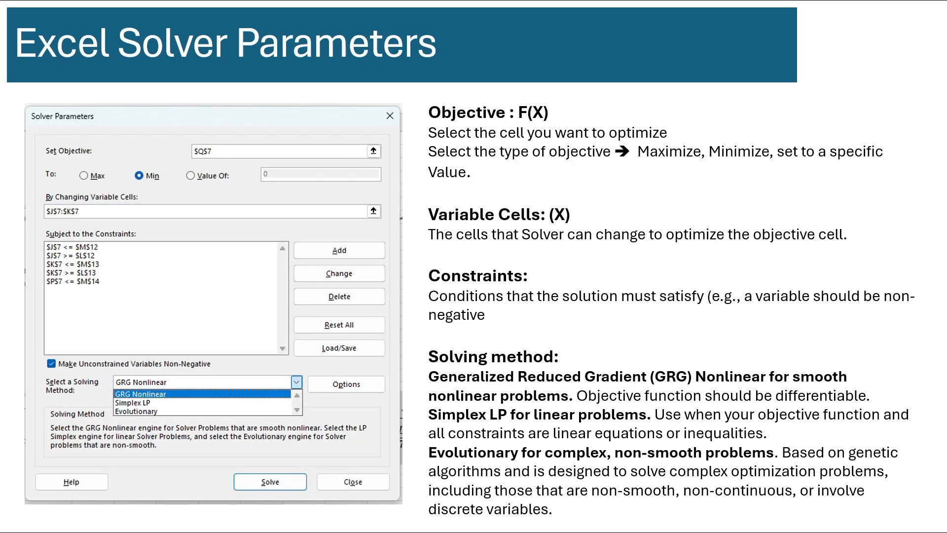
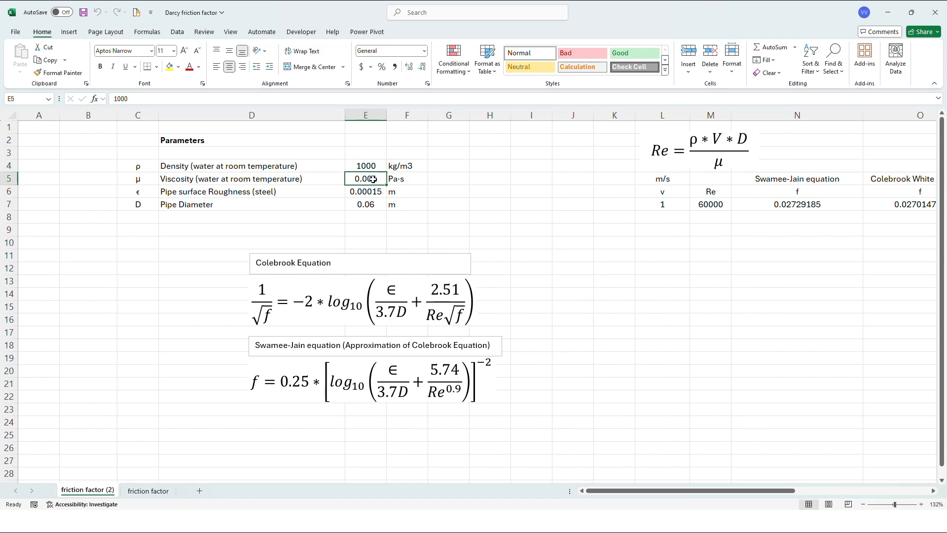
- Examine the pipe roughness and diameter inputs in E6 and E7, and the Reynolds number formula in M7
{"action": "left_click", "coordinate": [368, 192]}
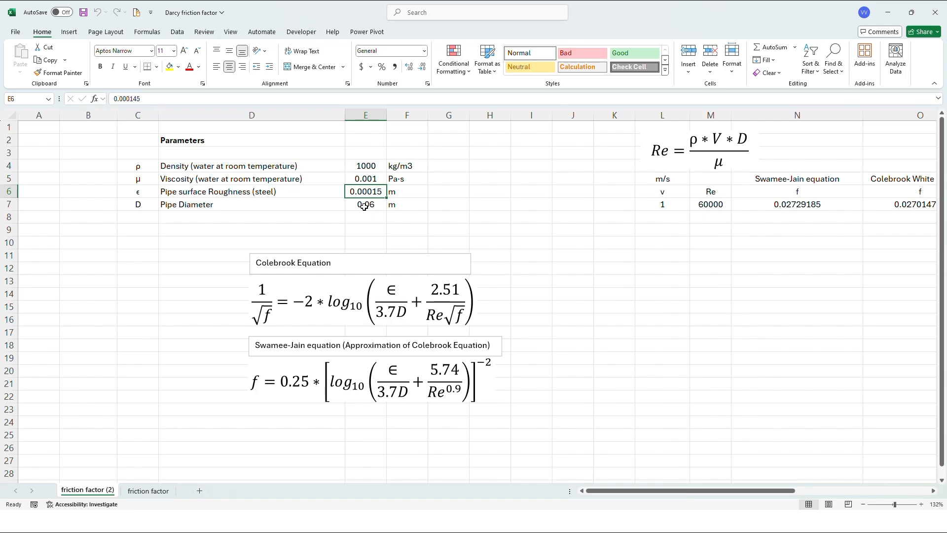
{"action": "left_click", "coordinate": [364, 206]}
{"action": "left_click", "coordinate": [361, 191]}
{"action": "left_click", "coordinate": [373, 210]}
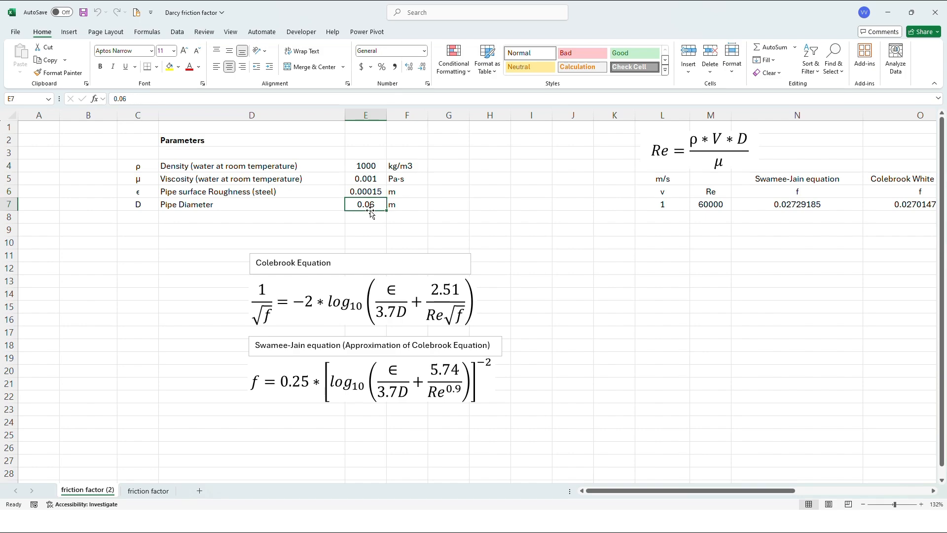
{"action": "left_click_drag", "start_coordinate": [662, 490], "coordinate": [681, 486]}
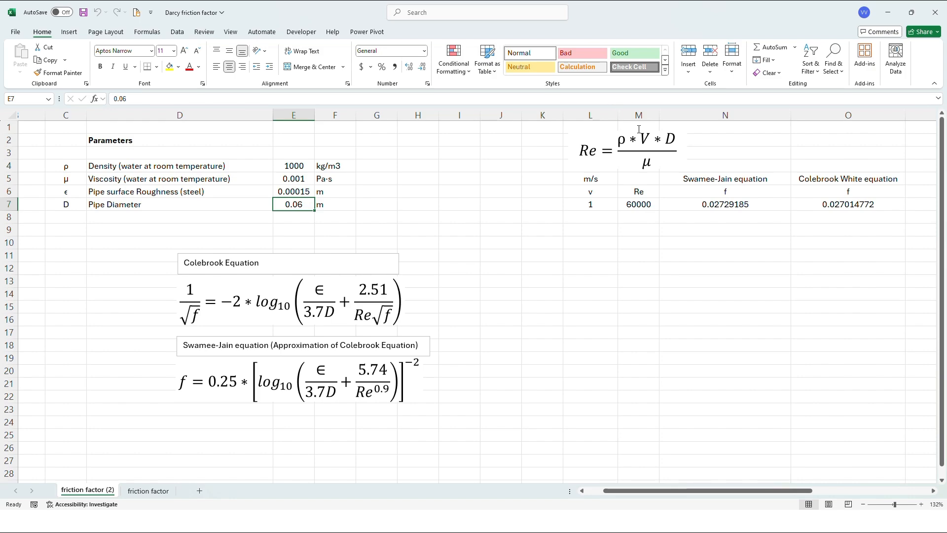
{"action": "left_click", "coordinate": [655, 142]}
{"action": "left_click", "coordinate": [639, 205]}
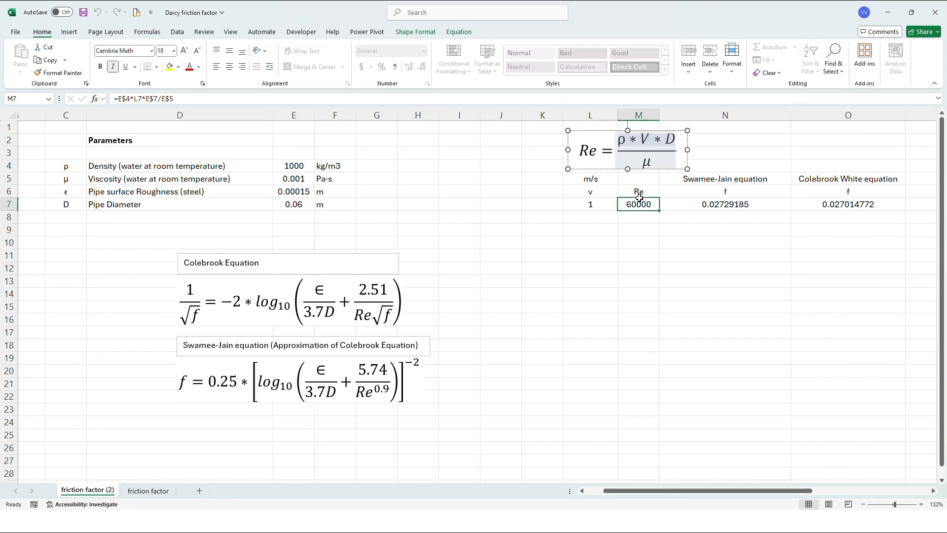
{"action": "double_click", "coordinate": [639, 206]}
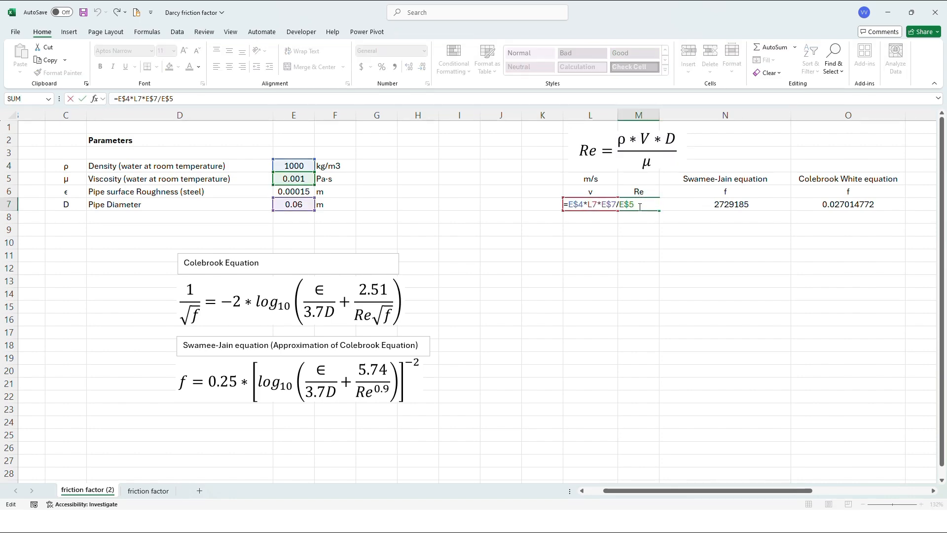
{"action": "key", "text": "Escape"}
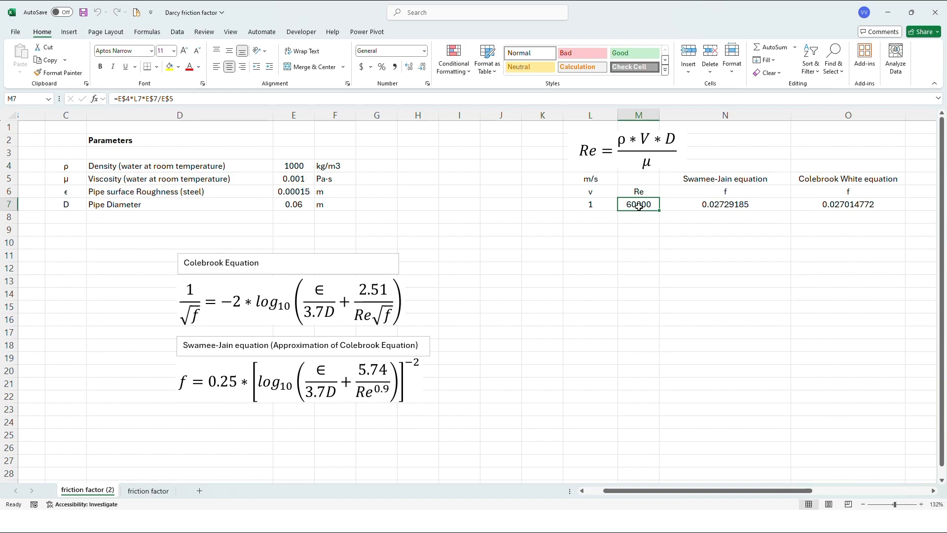
- Examine the Swamee-Jain friction factor formula in N7 and the Colebrook White friction factor cell O7
{"action": "left_click", "coordinate": [710, 206]}
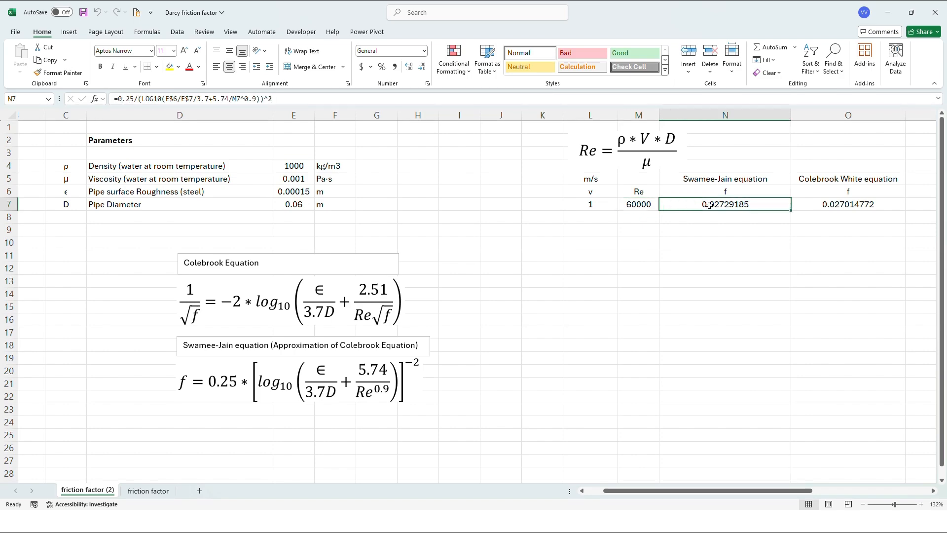
{"action": "double_click", "coordinate": [721, 207]}
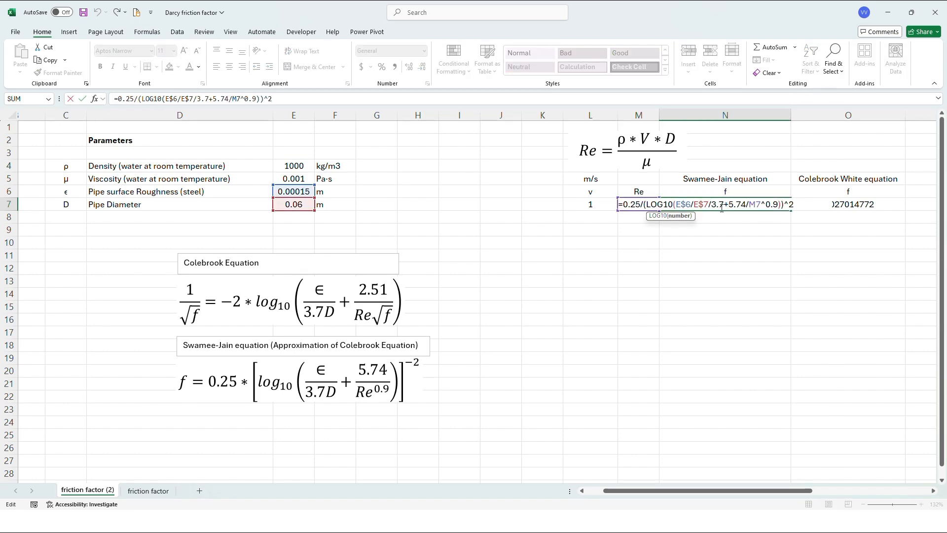
{"action": "key", "text": "Escape"}
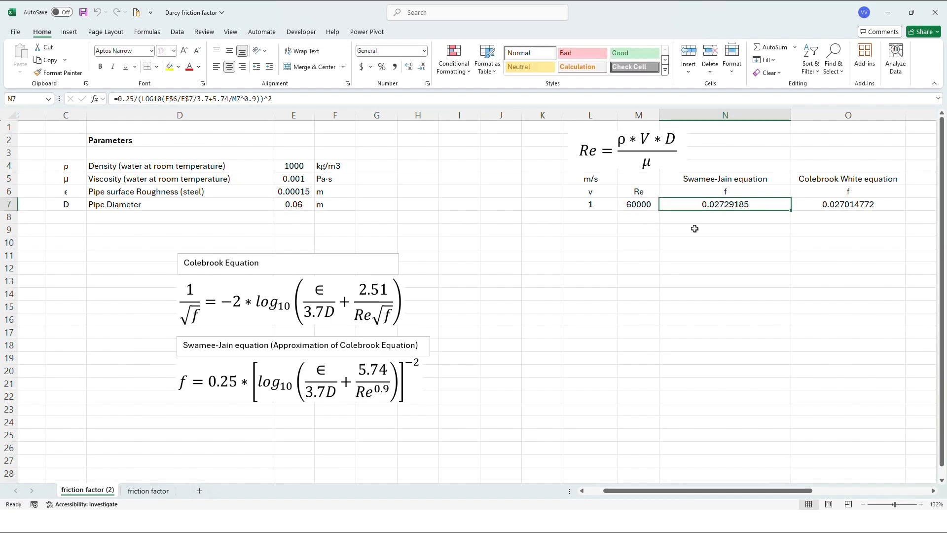
{"action": "double_click", "coordinate": [730, 205]}
{"action": "key", "text": "Escape"}
{"action": "left_click", "coordinate": [934, 490]}
{"action": "left_click", "coordinate": [933, 491]}
{"action": "left_click", "coordinate": [933, 491]}
{"action": "left_click", "coordinate": [548, 200]}
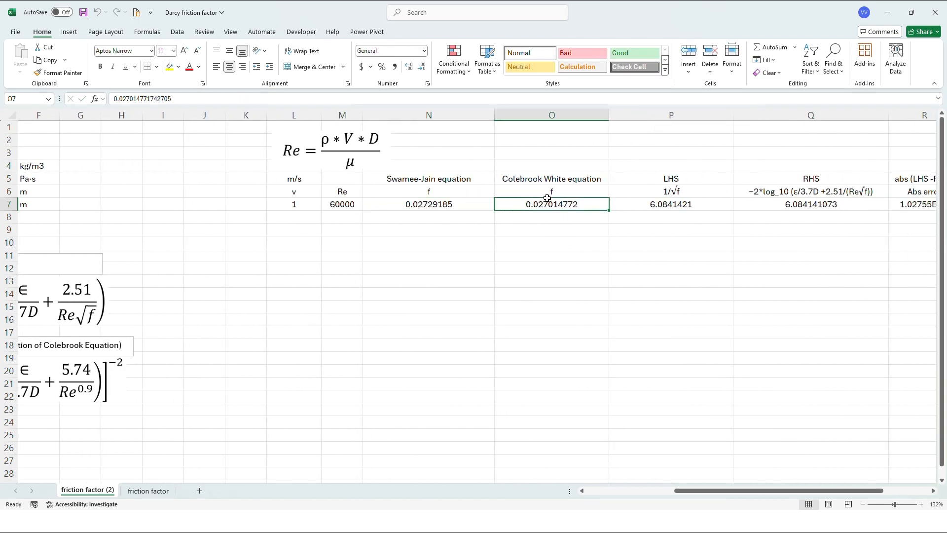
- Enter 0.04 as the initial guess for the Colebrook White friction factor in O7
{"action": "double_click", "coordinate": [548, 202]}
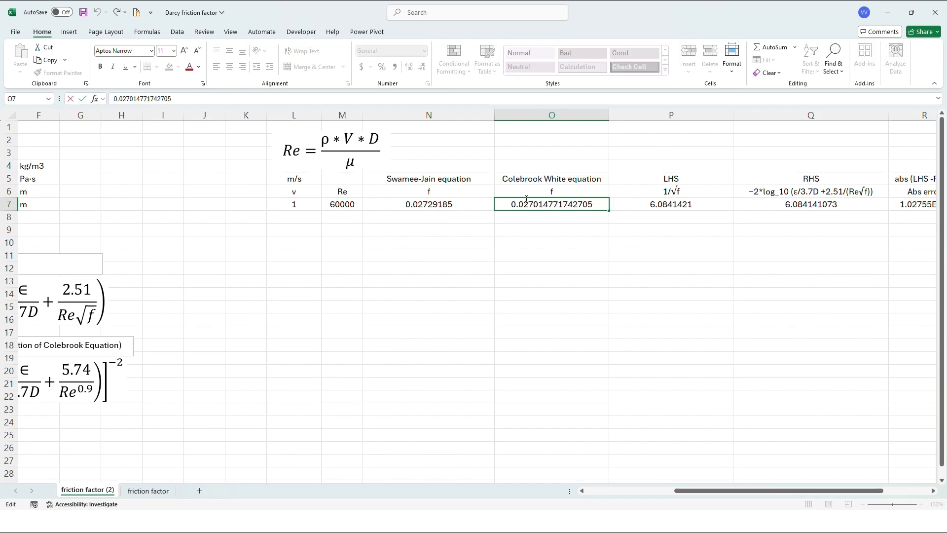
{"action": "left_click_drag", "start_coordinate": [523, 204], "coordinate": [608, 202]}
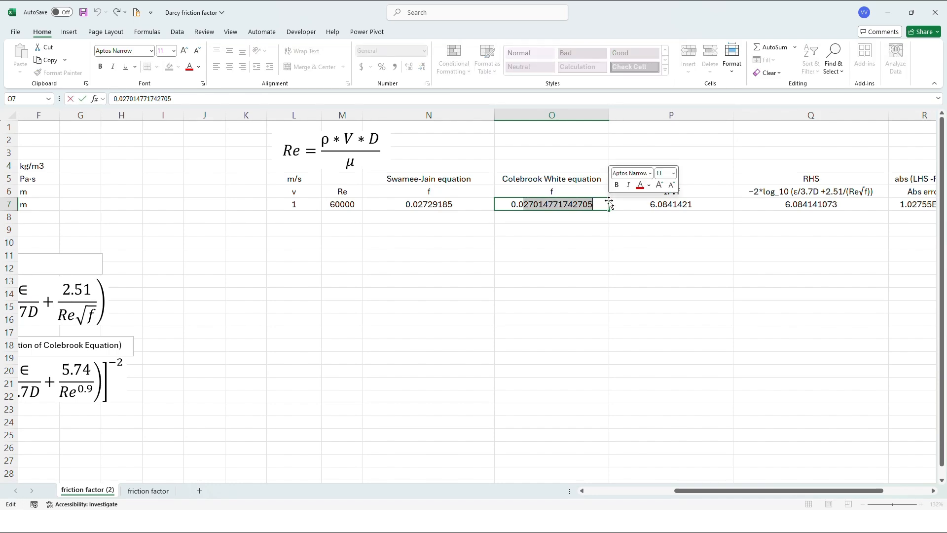
{"action": "type", "text": "4"}
{"action": "key", "text": "Return"}
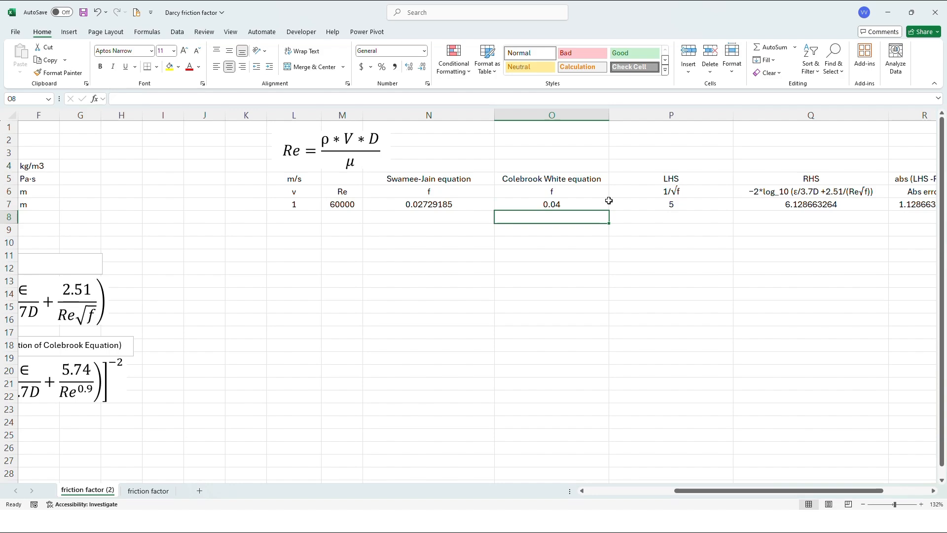
- Examine the left-hand and right-hand sides of the Colebrook equation shown in the text box
{"action": "left_click_drag", "start_coordinate": [687, 491], "coordinate": [631, 494]}
{"action": "left_click", "coordinate": [148, 295]}
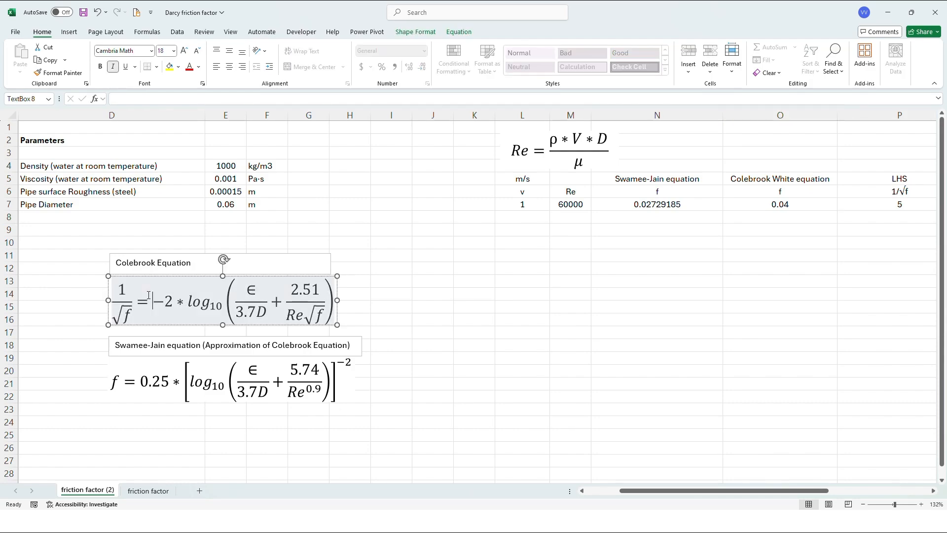
{"action": "double_click", "coordinate": [136, 301]}
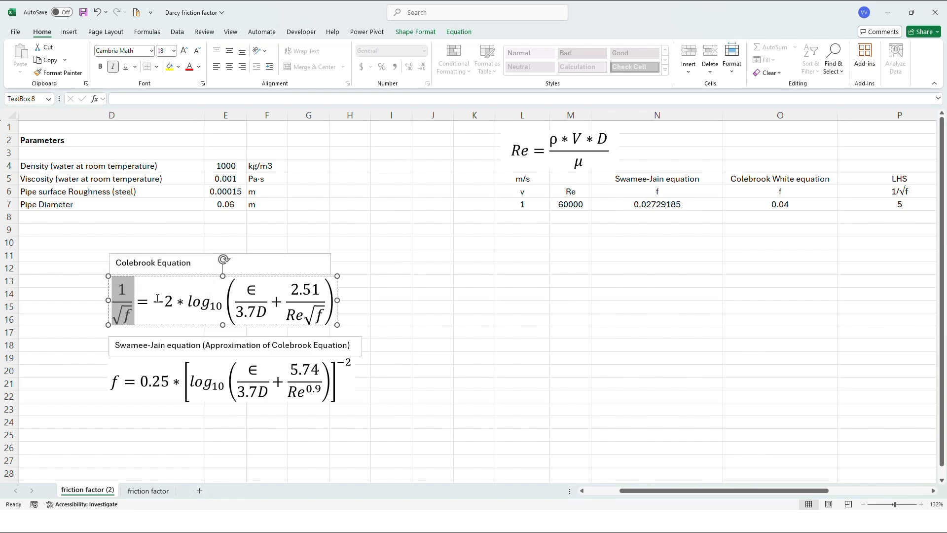
{"action": "left_click_drag", "start_coordinate": [151, 302], "coordinate": [278, 289]}
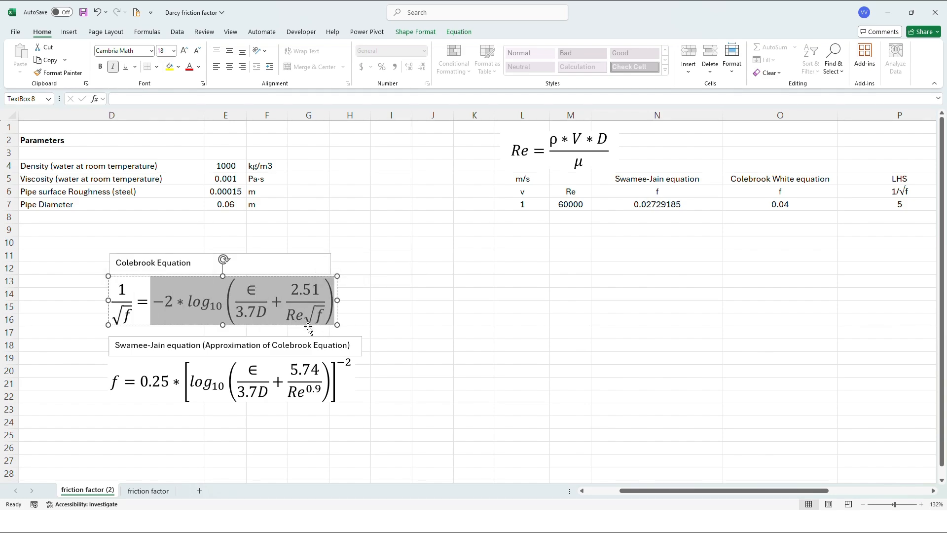
{"action": "left_click_drag", "start_coordinate": [635, 494], "coordinate": [656, 476]}
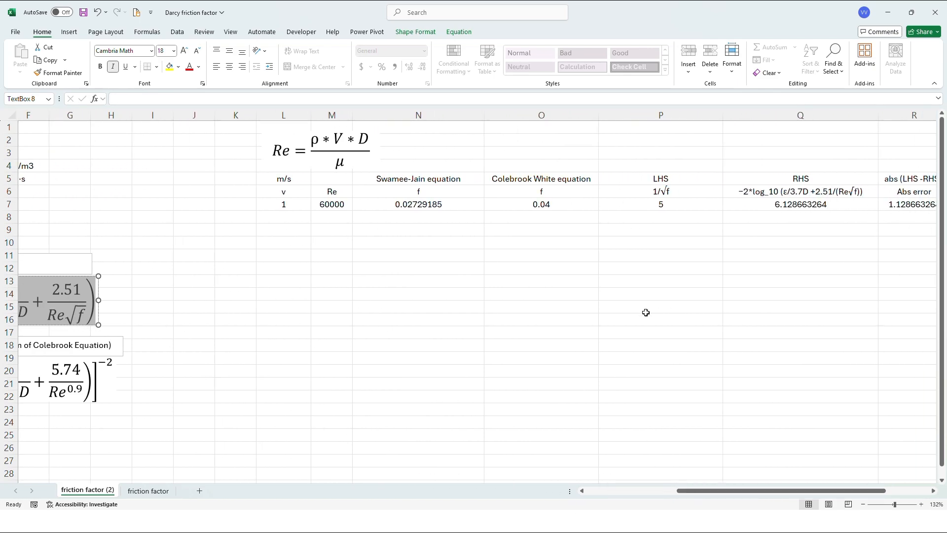
- Examine the friction factor guess in O7 and the LHS and RHS formulas in P7 and Q7
{"action": "left_click", "coordinate": [646, 308]}
{"action": "left_click", "coordinate": [575, 205]}
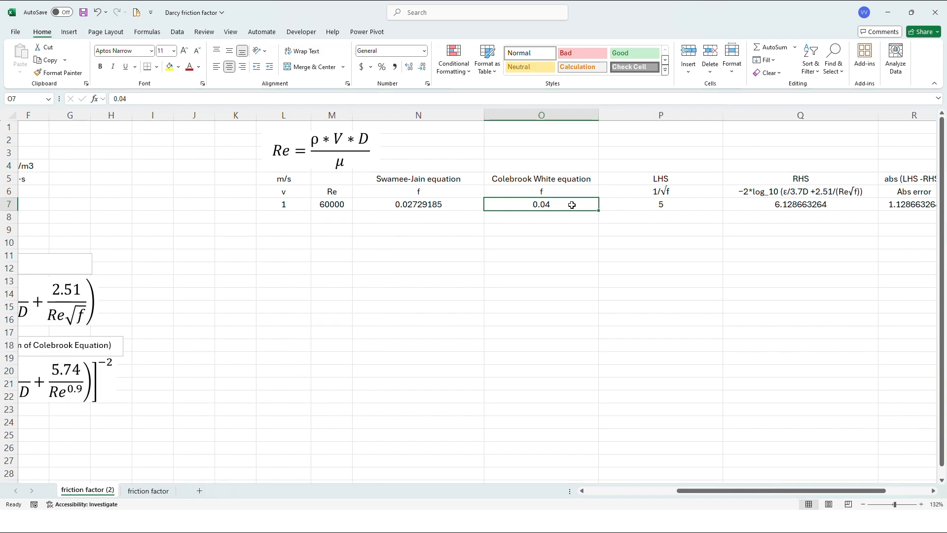
{"action": "left_click", "coordinate": [669, 206]}
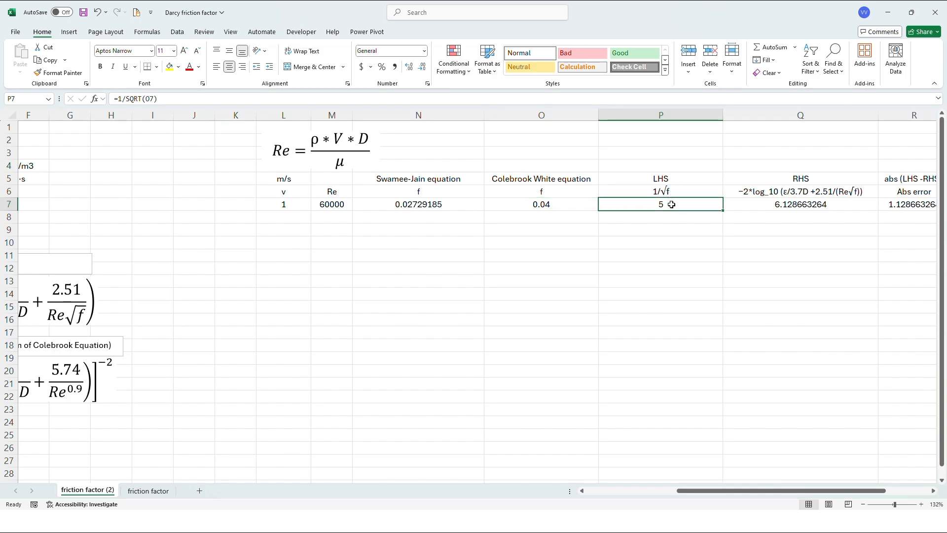
{"action": "left_click", "coordinate": [795, 201]}
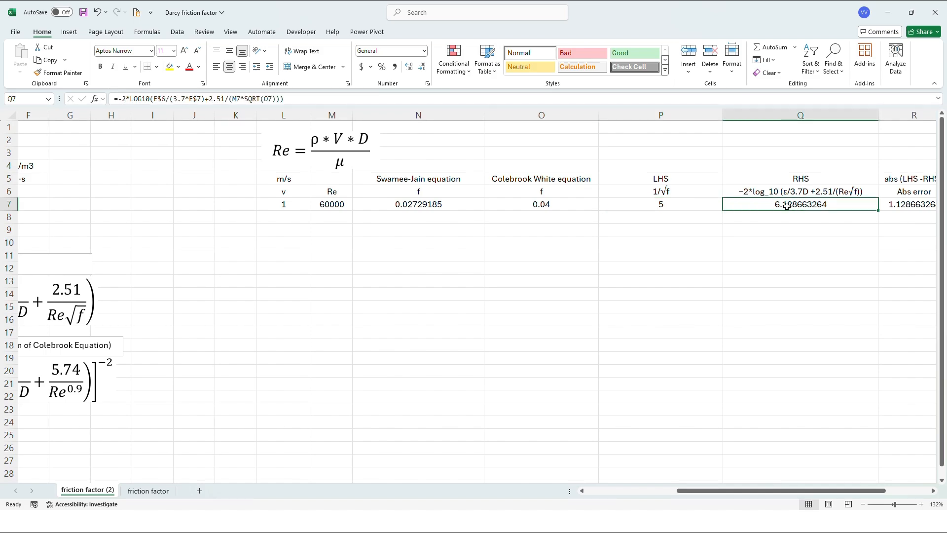
- Examine the absolute error formula in R7 and leave it as is
{"action": "left_click", "coordinate": [933, 491]}
{"action": "left_click", "coordinate": [933, 491]}
{"action": "left_click", "coordinate": [934, 491]}
{"action": "left_click", "coordinate": [933, 491]}
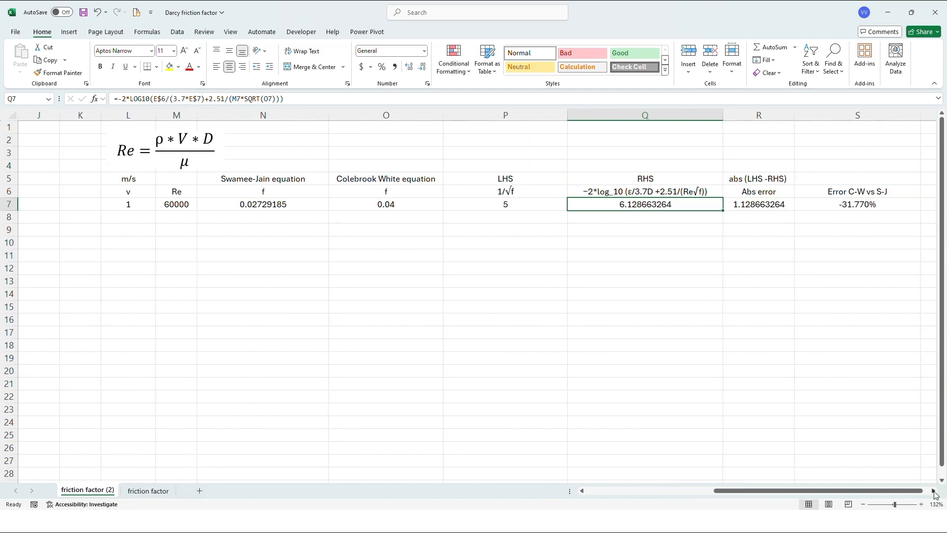
{"action": "left_click", "coordinate": [763, 202]}
{"action": "double_click", "coordinate": [762, 203]}
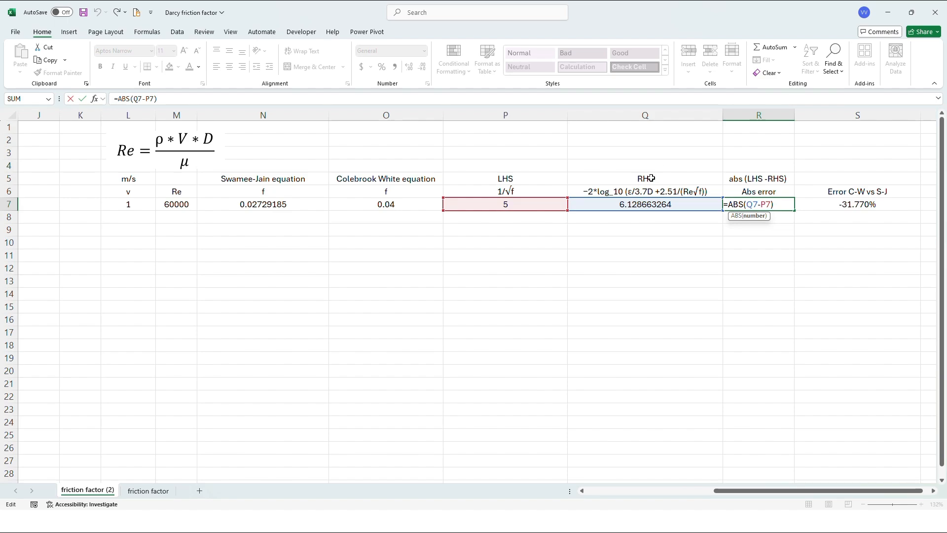
{"action": "key", "text": "ctrl+Return"}
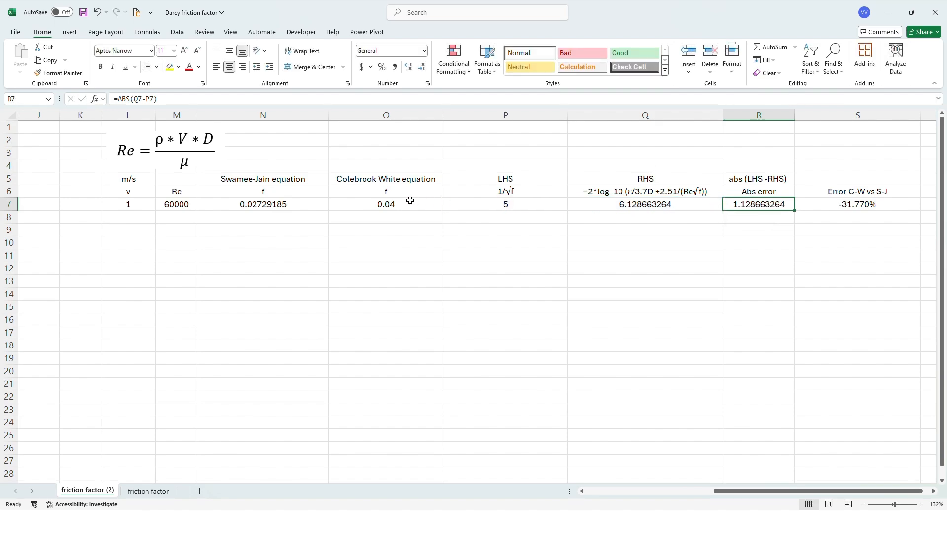
- Trace how the guess in O7 feeds the LHS, RHS and absolute error cells P7 to R7
{"action": "left_click", "coordinate": [410, 201]}
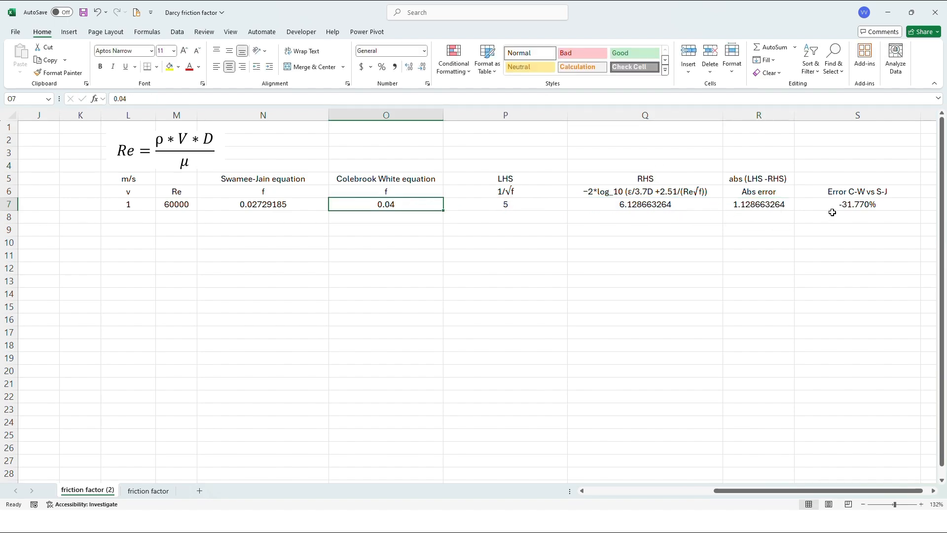
{"action": "left_click", "coordinate": [749, 204]}
{"action": "left_click_drag", "start_coordinate": [749, 204], "coordinate": [663, 205]}
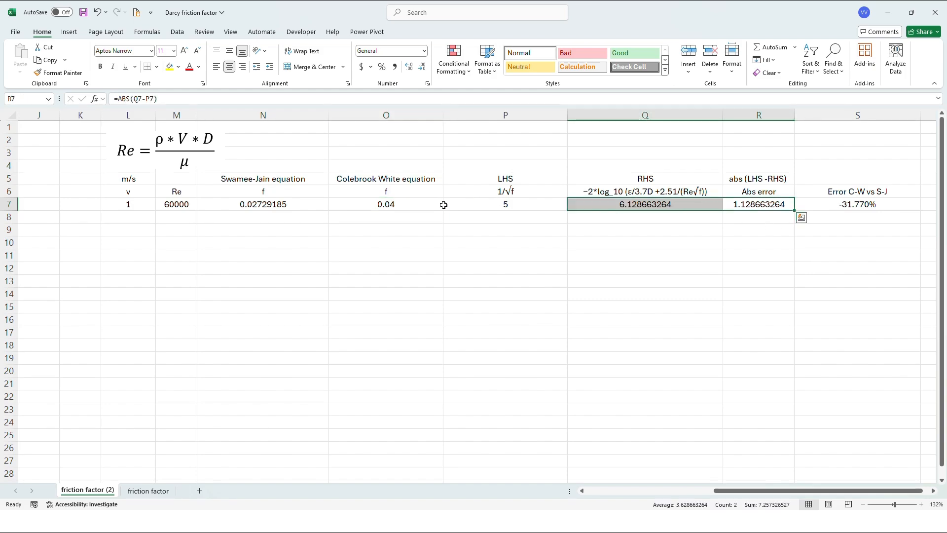
{"action": "left_click", "coordinate": [417, 206]}
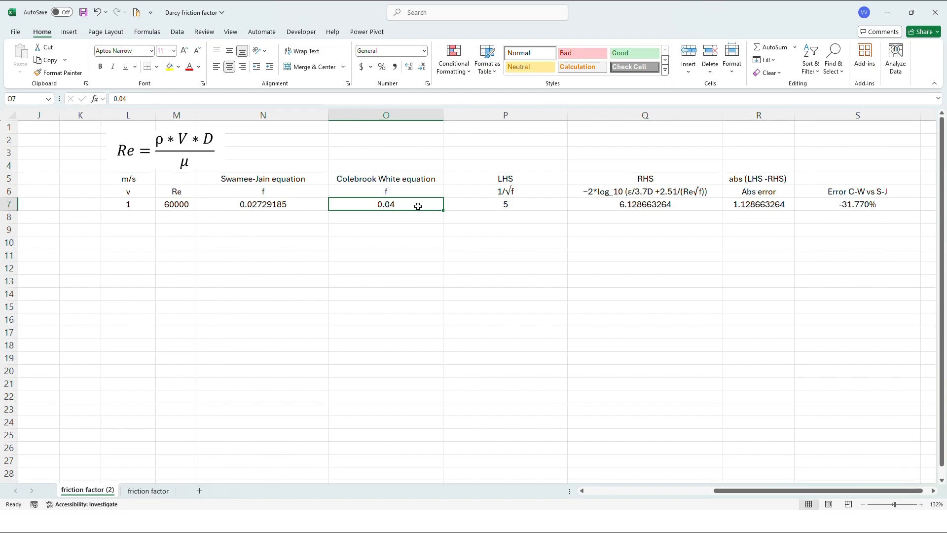
{"action": "left_click", "coordinate": [542, 206]}
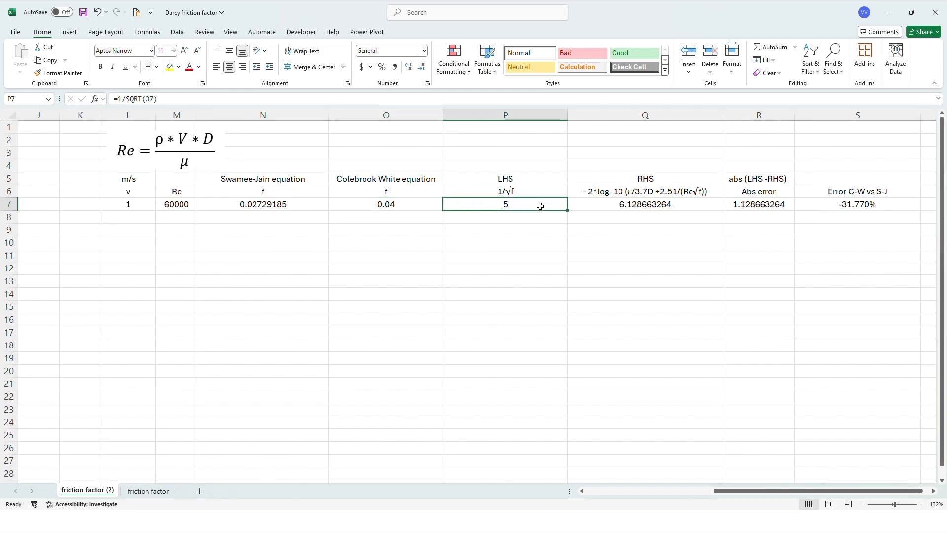
{"action": "left_click", "coordinate": [624, 207]}
{"action": "left_click", "coordinate": [757, 205]}
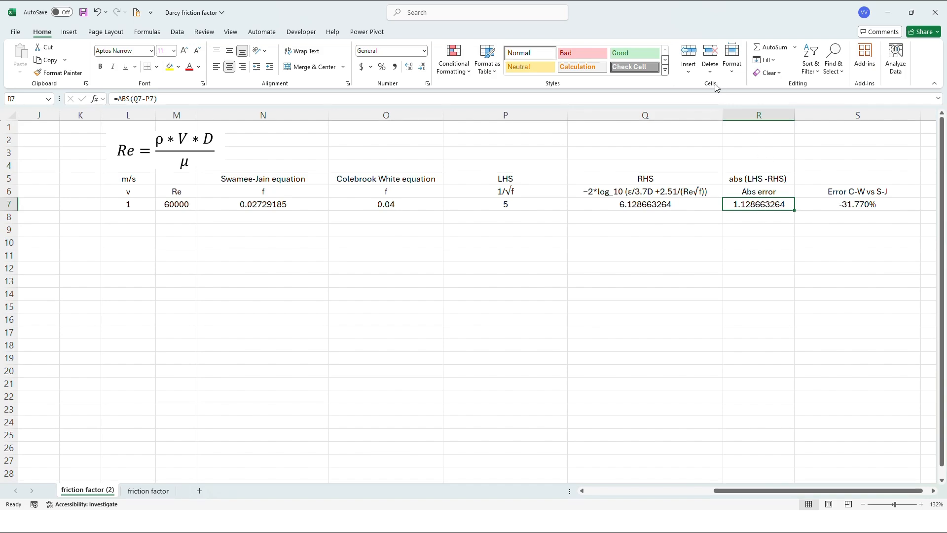
- Open Solver and set it to minimize objective cell R7 by changing variable cell O7
{"action": "left_click", "coordinate": [177, 32]}
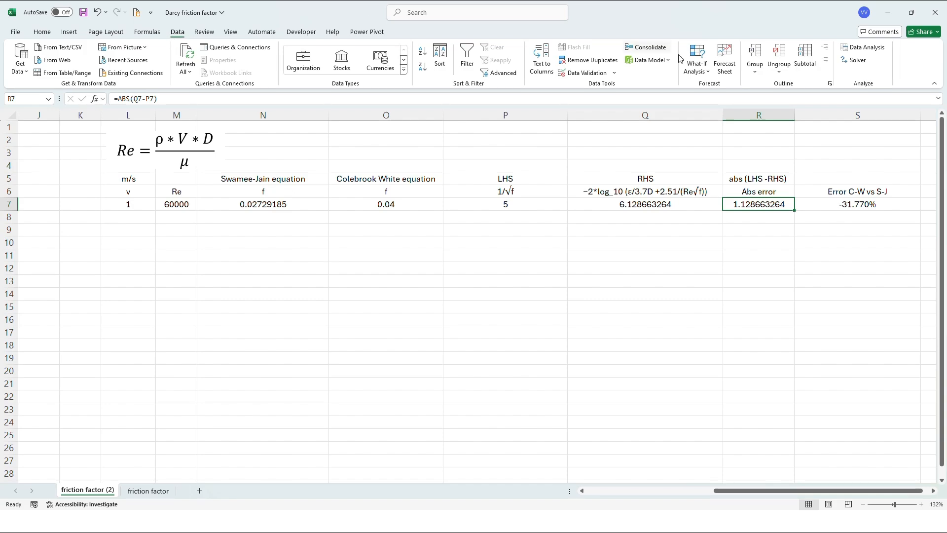
{"action": "left_click", "coordinate": [856, 61]}
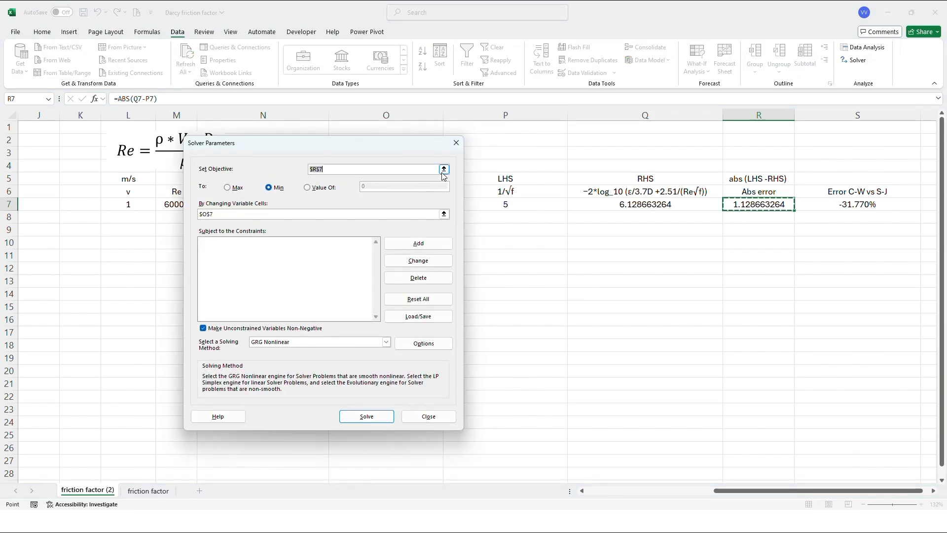
{"action": "left_click", "coordinate": [443, 170]}
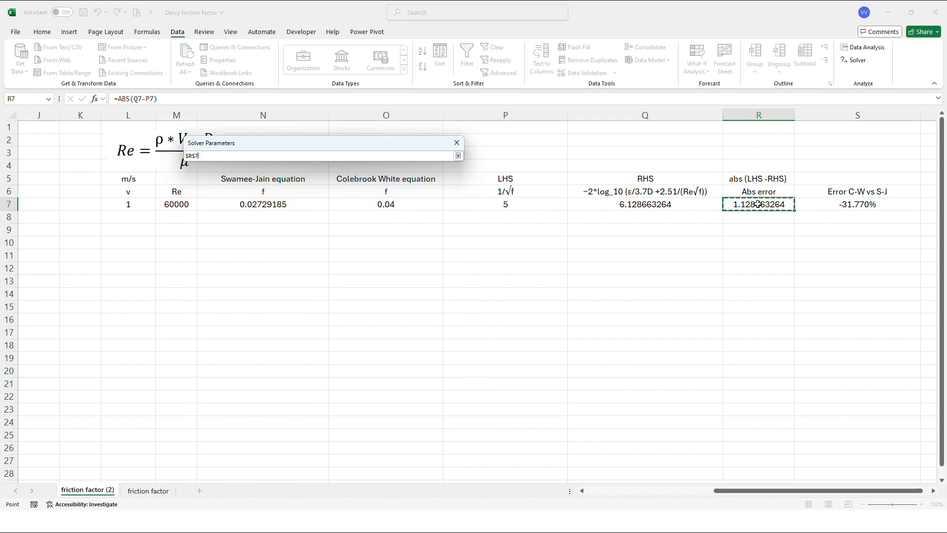
{"action": "left_click", "coordinate": [458, 156]}
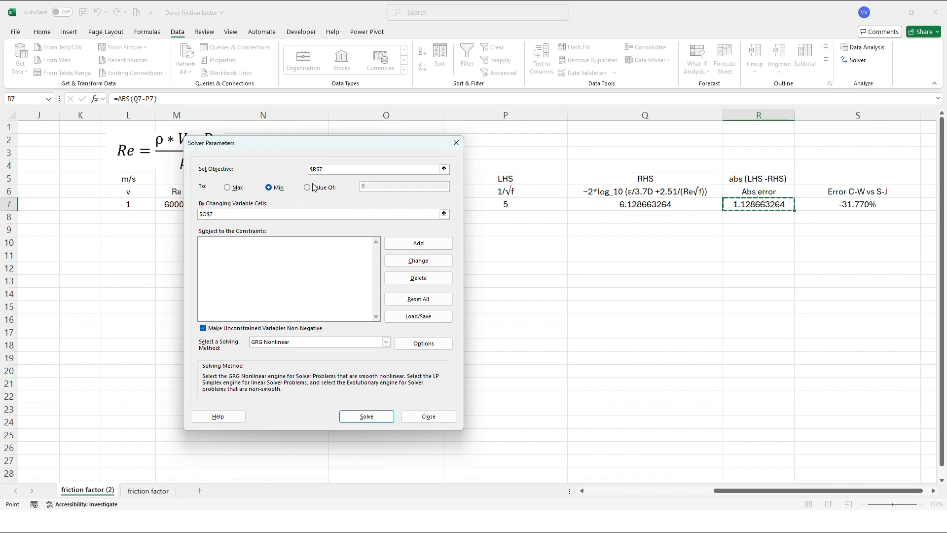
{"action": "left_click", "coordinate": [444, 213]}
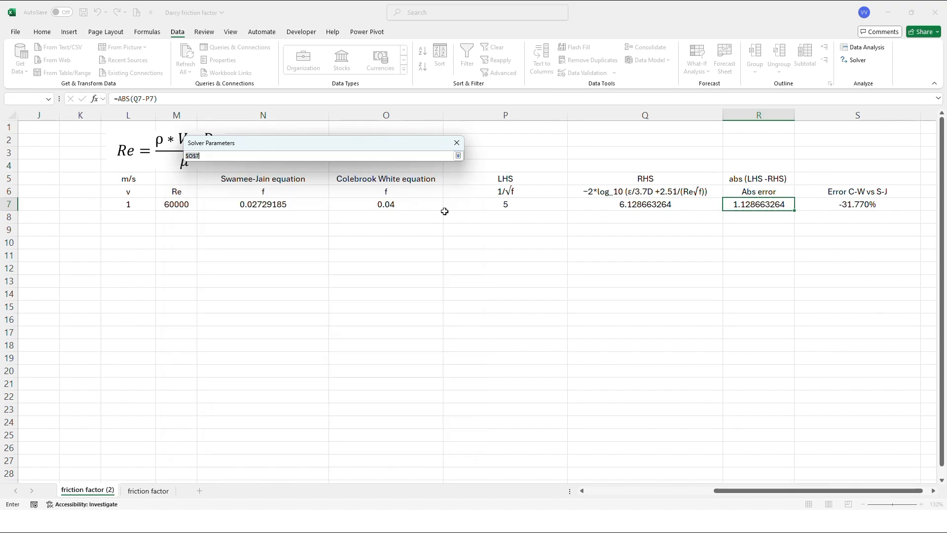
{"action": "left_click", "coordinate": [382, 204]}
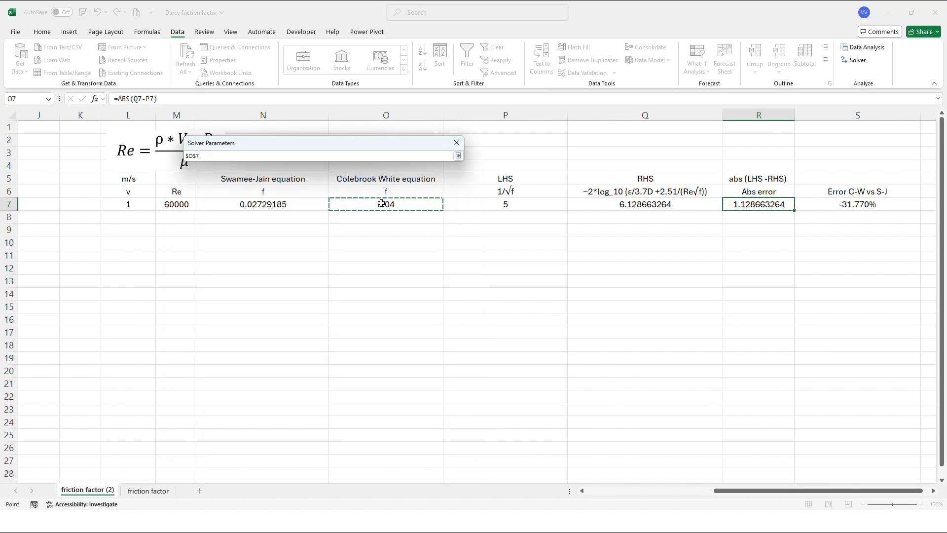
{"action": "left_click", "coordinate": [458, 156]}
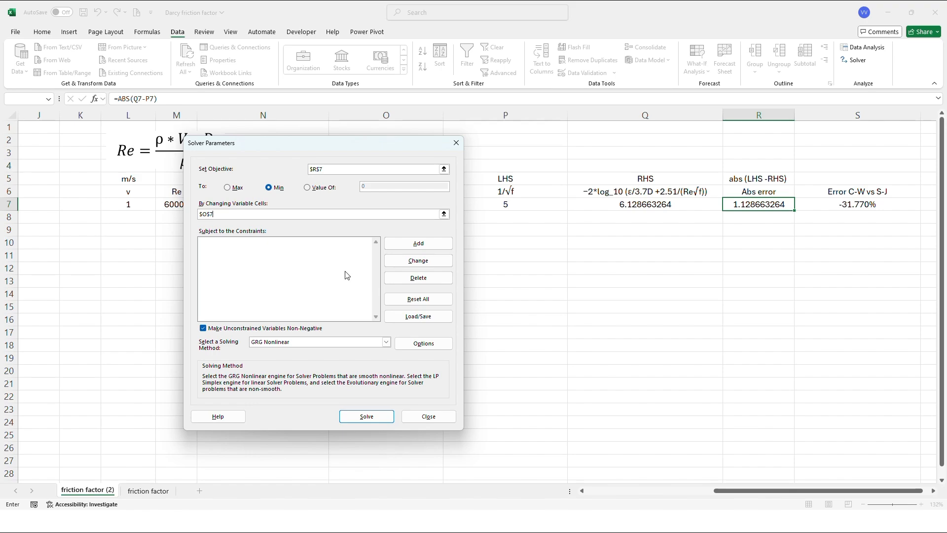
- Solve for the friction factor with the GRG Nonlinear method and keep the Solver solution
{"action": "left_click_drag", "start_coordinate": [308, 144], "coordinate": [257, 223]}
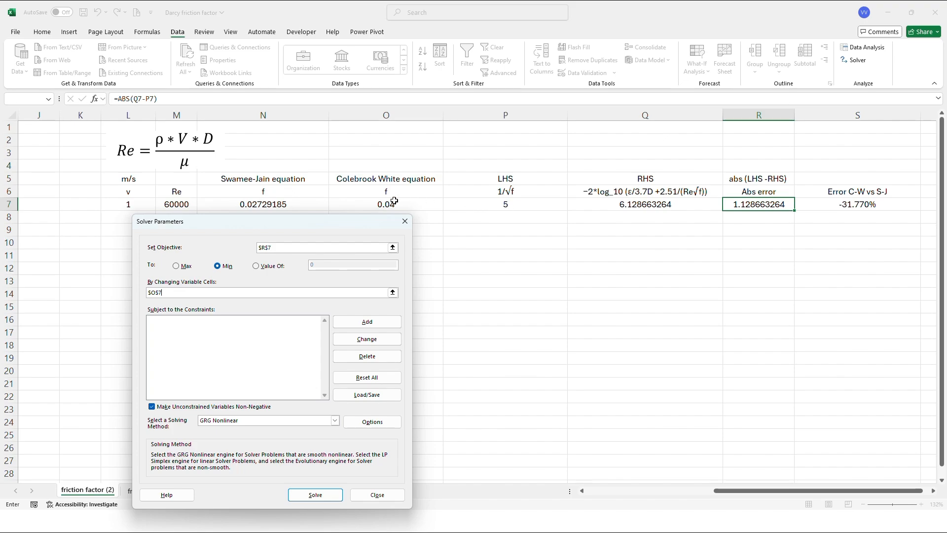
{"action": "left_click_drag", "start_coordinate": [335, 221], "coordinate": [327, 256]}
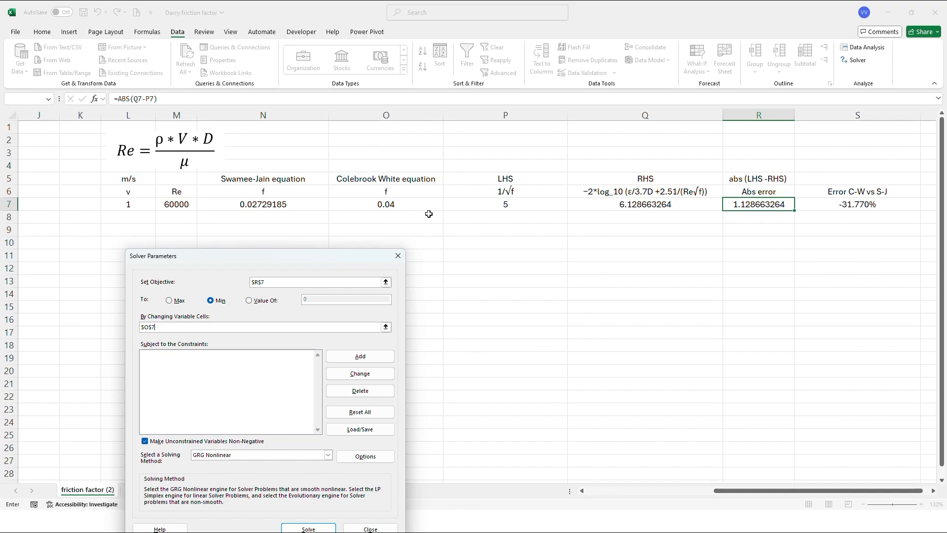
{"action": "left_click_drag", "start_coordinate": [338, 260], "coordinate": [359, 187]}
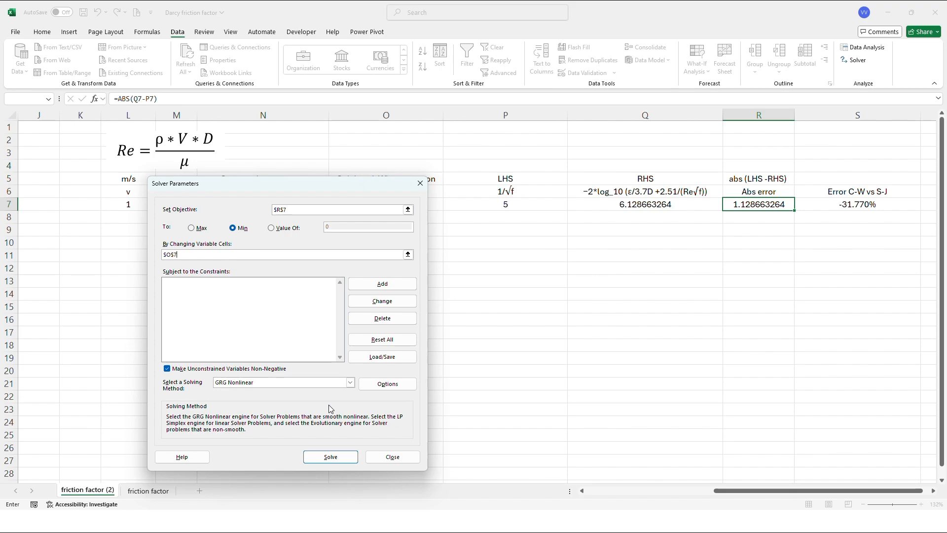
{"action": "left_click", "coordinate": [329, 463]}
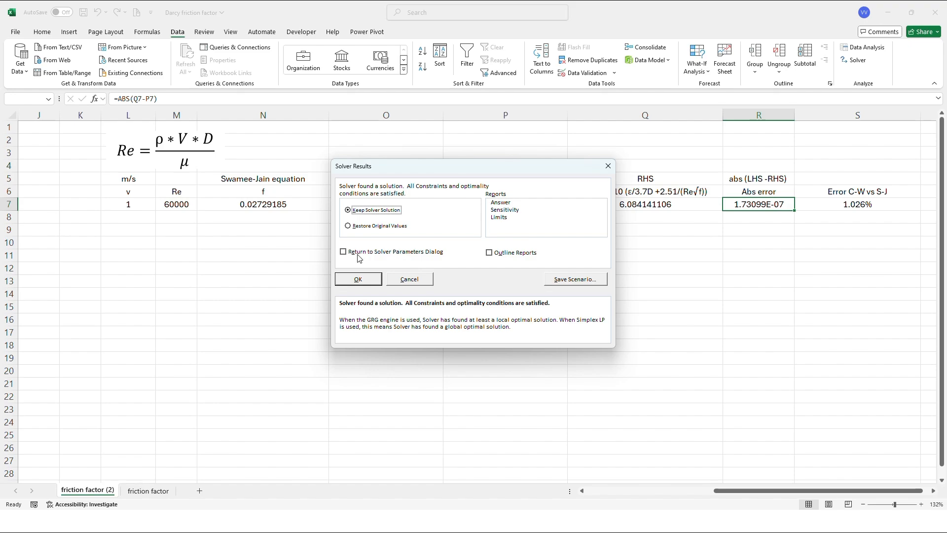
{"action": "left_click", "coordinate": [359, 279]}
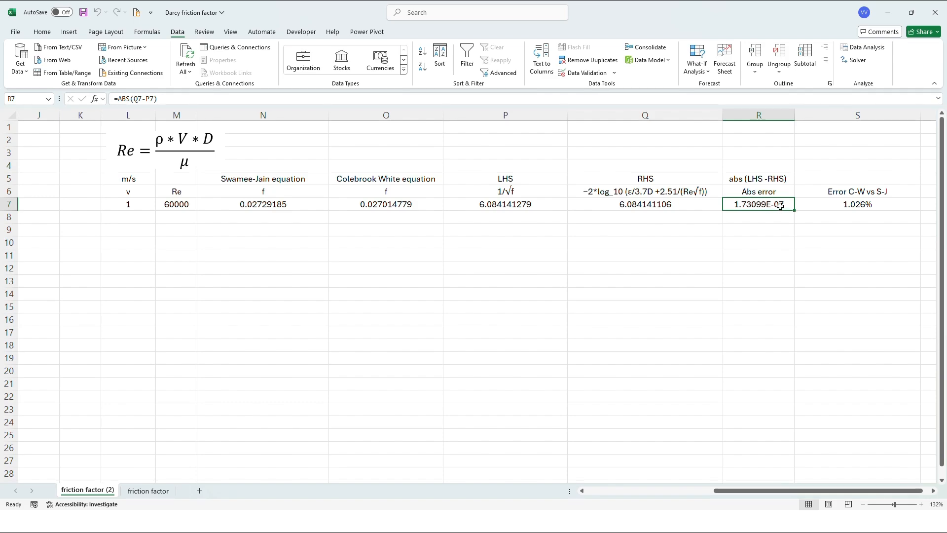
- Compare the solved LHS and RHS values in P7 and Q7
{"action": "left_click", "coordinate": [660, 205]}
{"action": "left_click", "coordinate": [514, 207]}
{"action": "left_click_drag", "start_coordinate": [636, 204], "coordinate": [516, 204]}
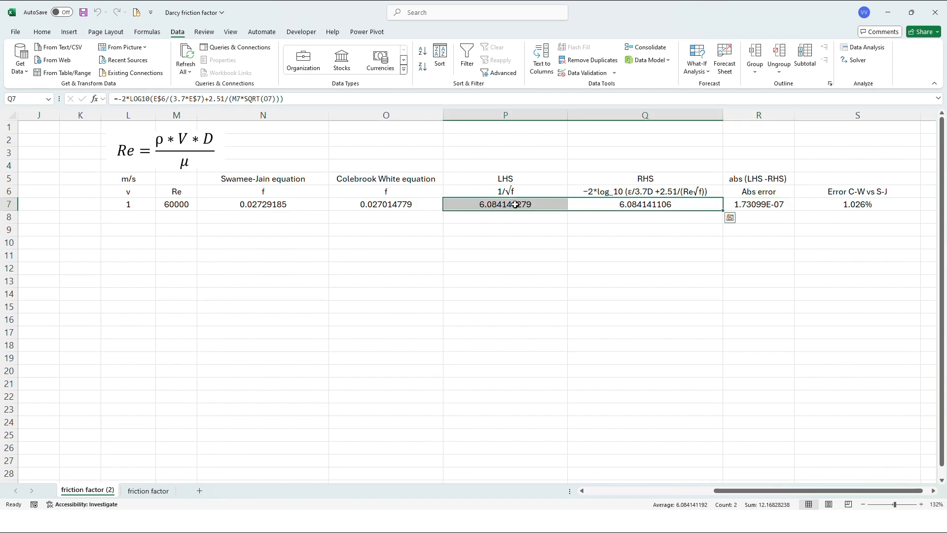
- Compare the solved Colebrook White factor in O7 with the Swamee-Jain factor in N7, and inspect their error in S7
{"action": "double_click", "coordinate": [379, 203]}
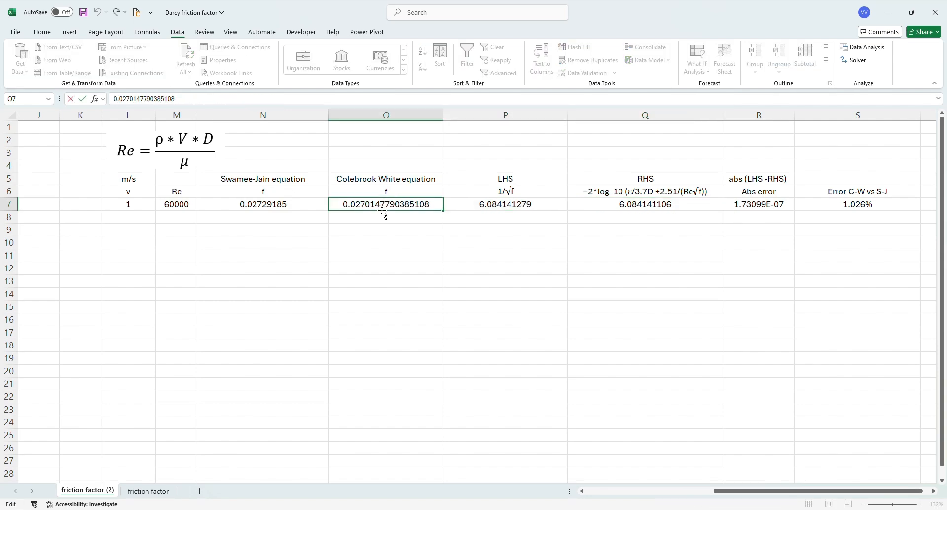
{"action": "left_click", "coordinate": [387, 220]}
{"action": "left_click", "coordinate": [398, 204]}
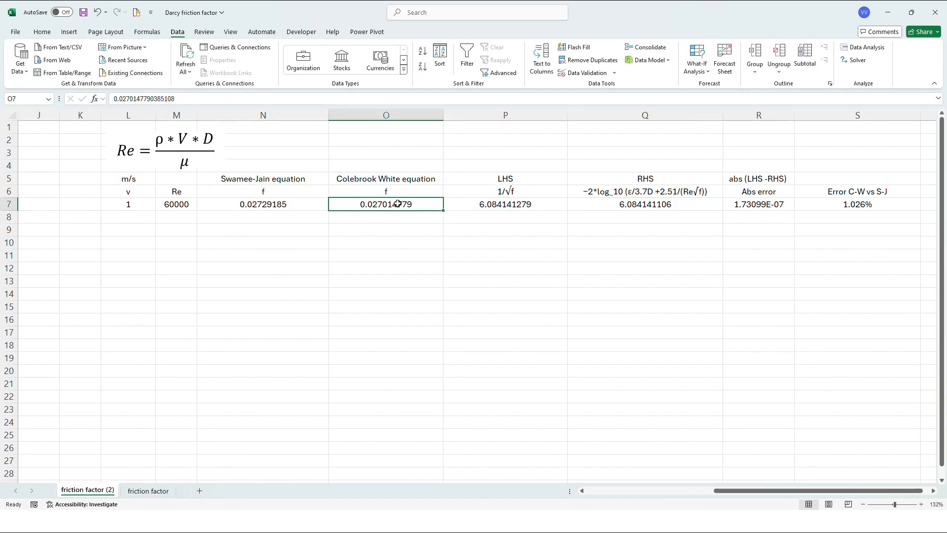
{"action": "left_click", "coordinate": [295, 204]}
{"action": "left_click", "coordinate": [407, 205]}
{"action": "double_click", "coordinate": [864, 204]}
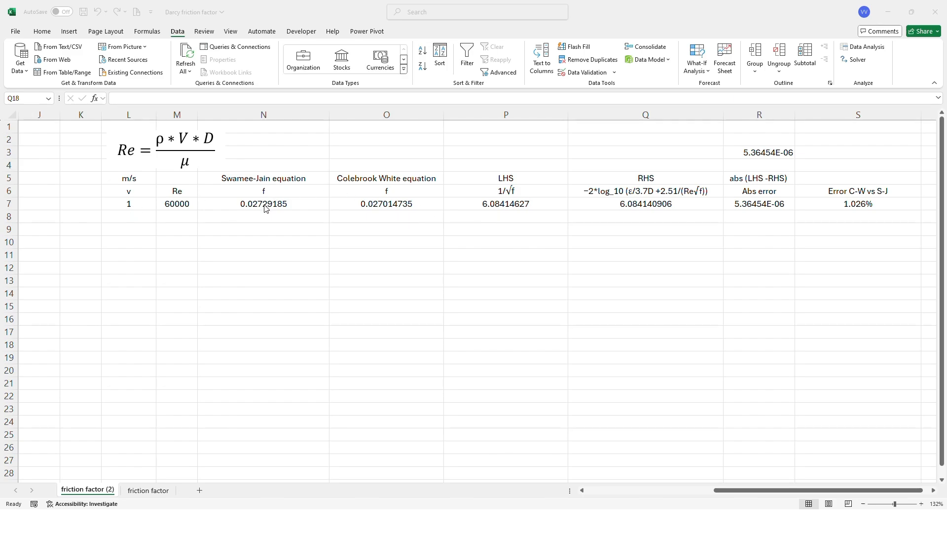
- Enter velocity 2 in L8 and fill the velocity column down to row 17 as a series from 1 to 11 m/s
{"action": "left_click", "coordinate": [135, 204]}
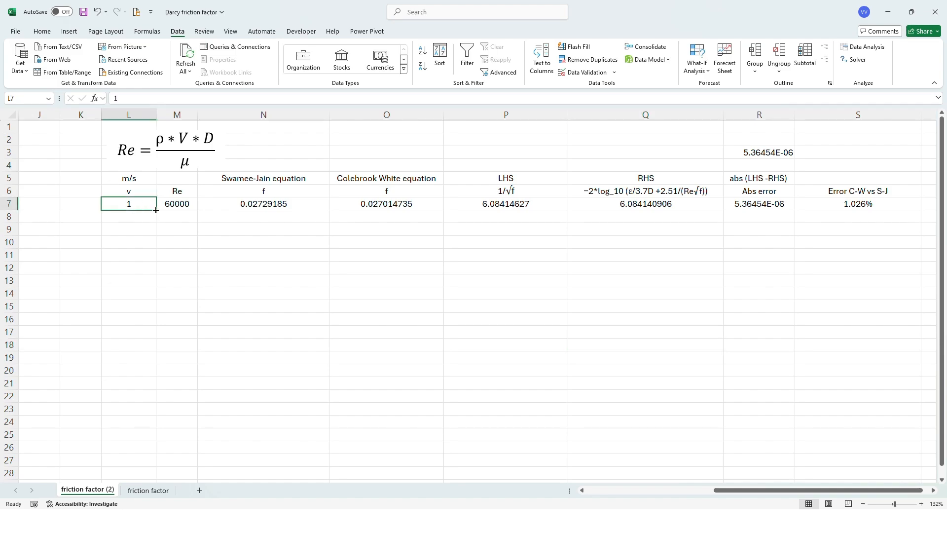
{"action": "left_click", "coordinate": [150, 216]}
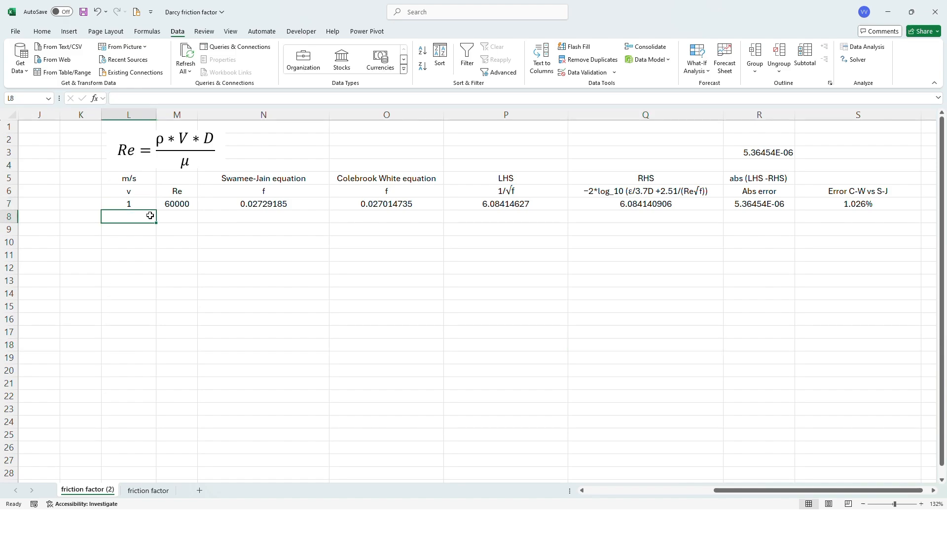
{"action": "type", "text": "2"}
{"action": "key", "text": "Return"}
{"action": "left_click", "coordinate": [139, 204]}
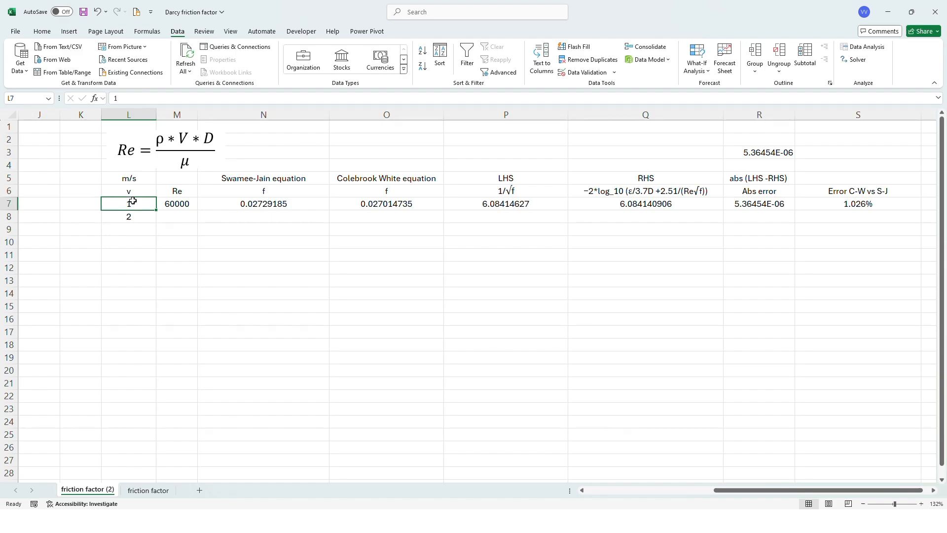
{"action": "left_click_drag", "start_coordinate": [153, 204], "coordinate": [163, 338]}
- Fill the row 7 calculations in M7:S7 down through row 17 for the other velocities
{"action": "left_click_drag", "start_coordinate": [177, 204], "coordinate": [839, 200]}
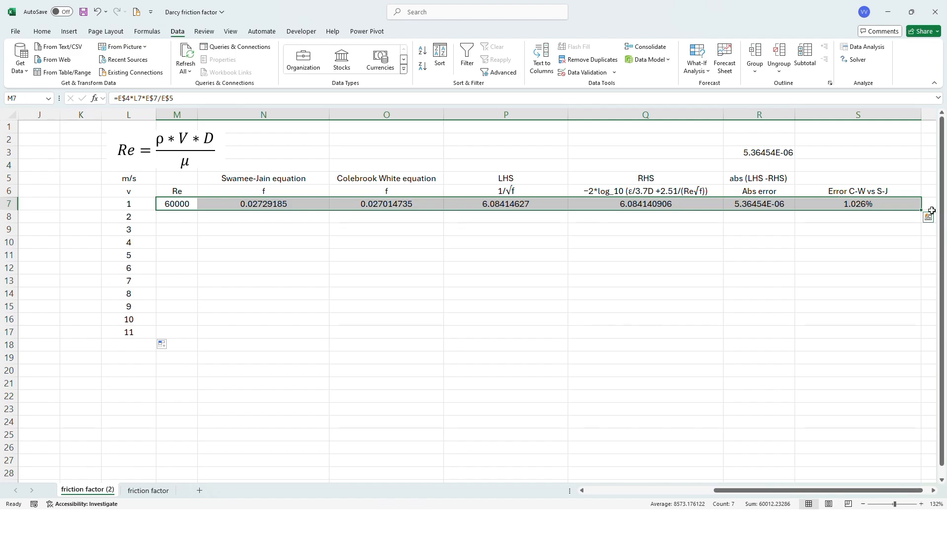
{"action": "left_click_drag", "start_coordinate": [921, 210], "coordinate": [923, 336]}
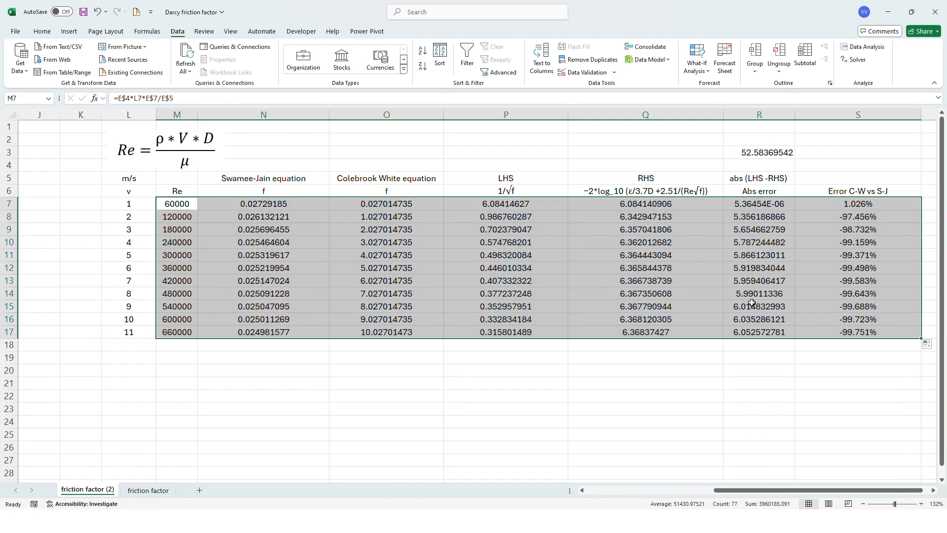
{"action": "left_click", "coordinate": [343, 252]}
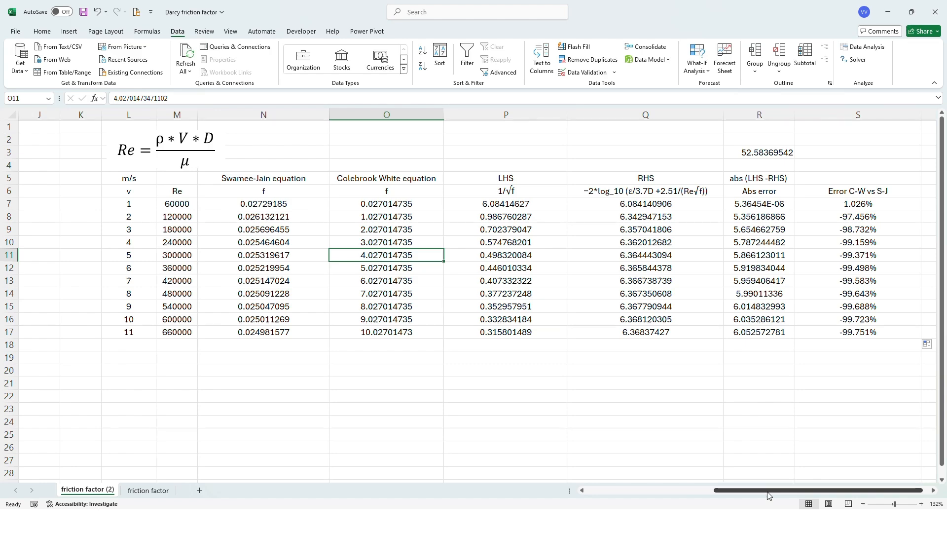
- Extend the absolute error total in R3 to =SUM(R7:R17) so it covers every velocity row
{"action": "left_click", "coordinate": [933, 490]}
{"action": "left_click", "coordinate": [933, 490]}
{"action": "left_click", "coordinate": [933, 490]}
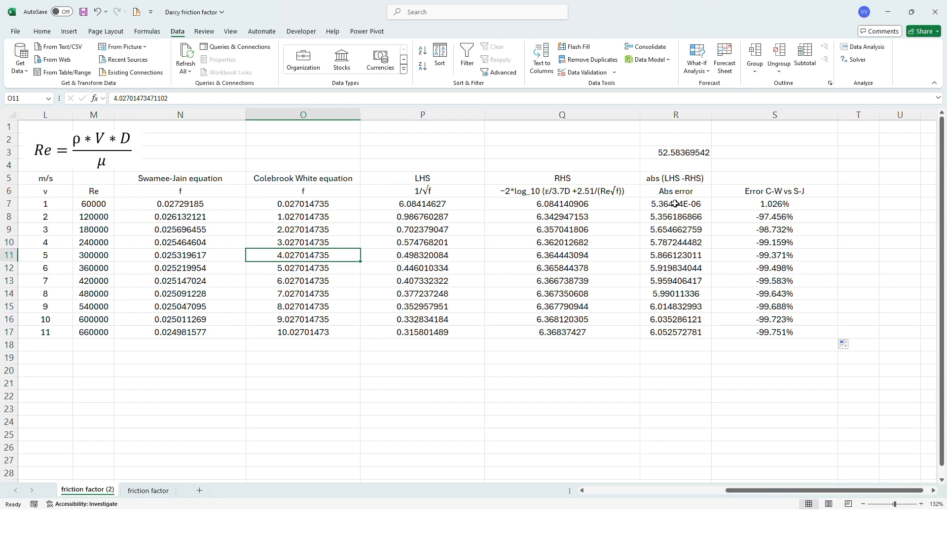
{"action": "left_click", "coordinate": [676, 204]}
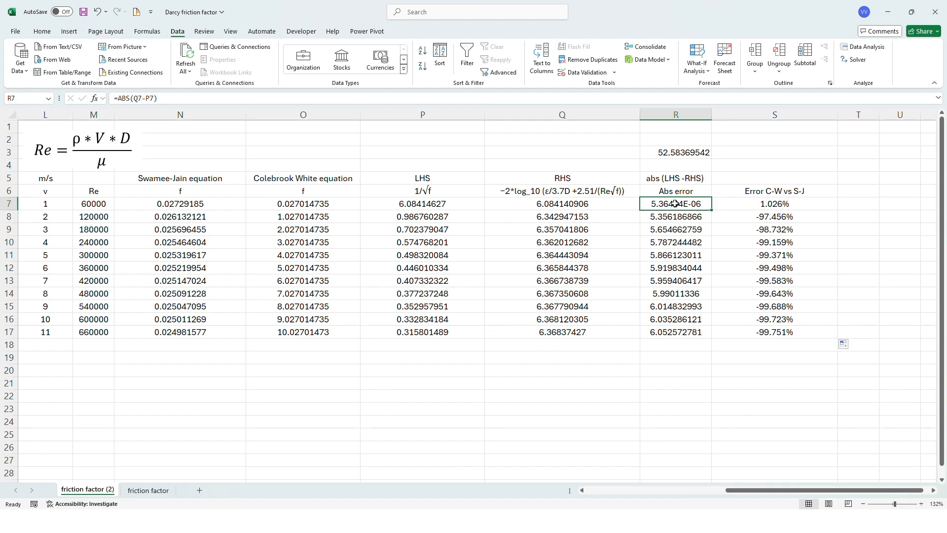
{"action": "left_click", "coordinate": [675, 218]}
{"action": "left_click", "coordinate": [671, 232]}
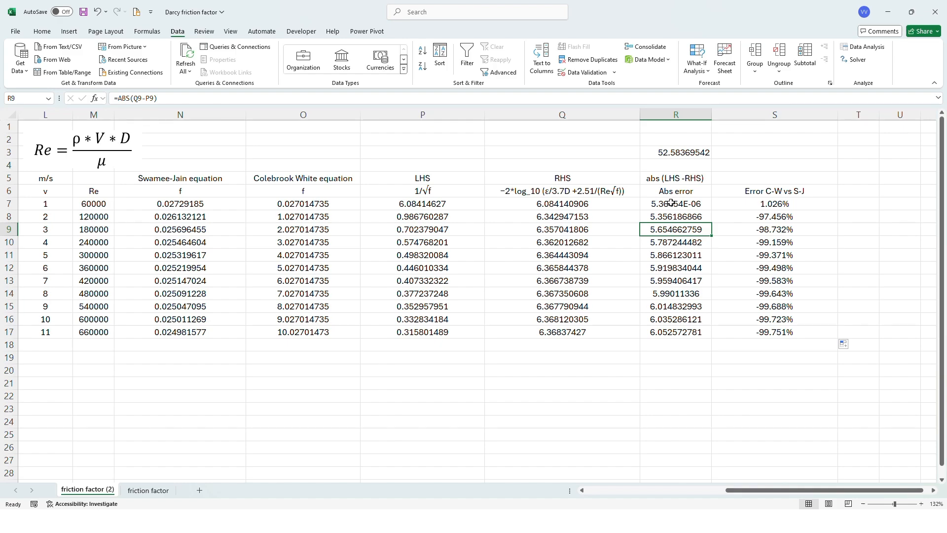
{"action": "double_click", "coordinate": [685, 153]}
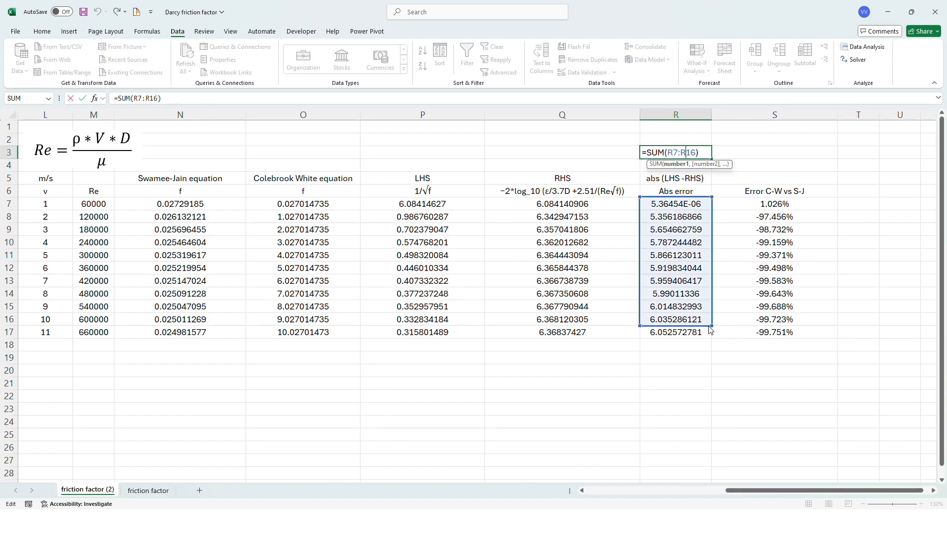
{"action": "left_click_drag", "start_coordinate": [713, 326], "coordinate": [712, 339]}
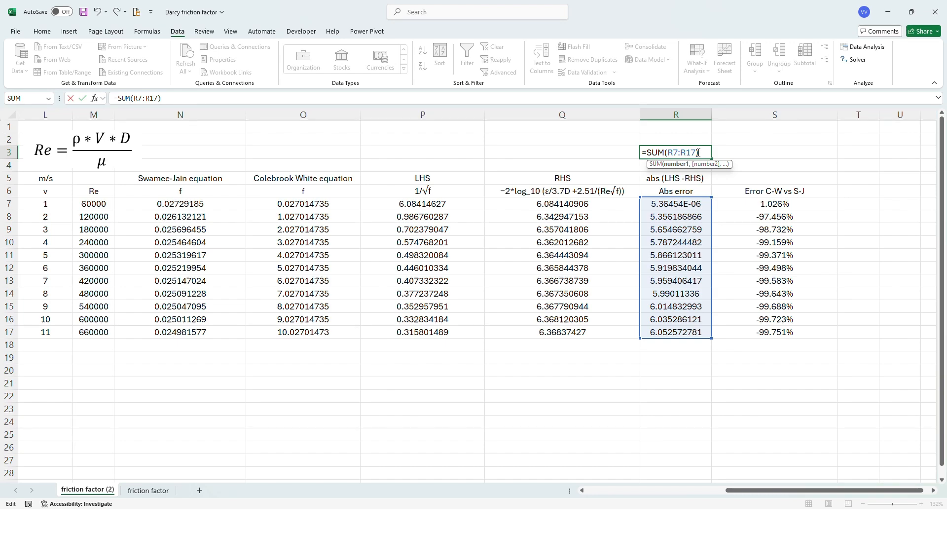
{"action": "key", "text": "ctrl+Return"}
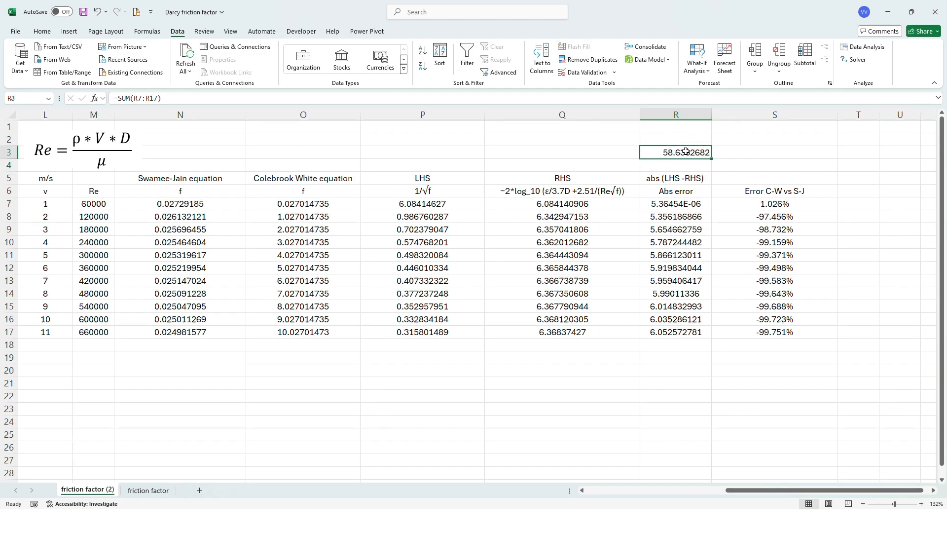
- Copy the Colebrook White factor in O7 unchanged down to O17 as the starting guess for every row
{"action": "left_click", "coordinate": [332, 207]}
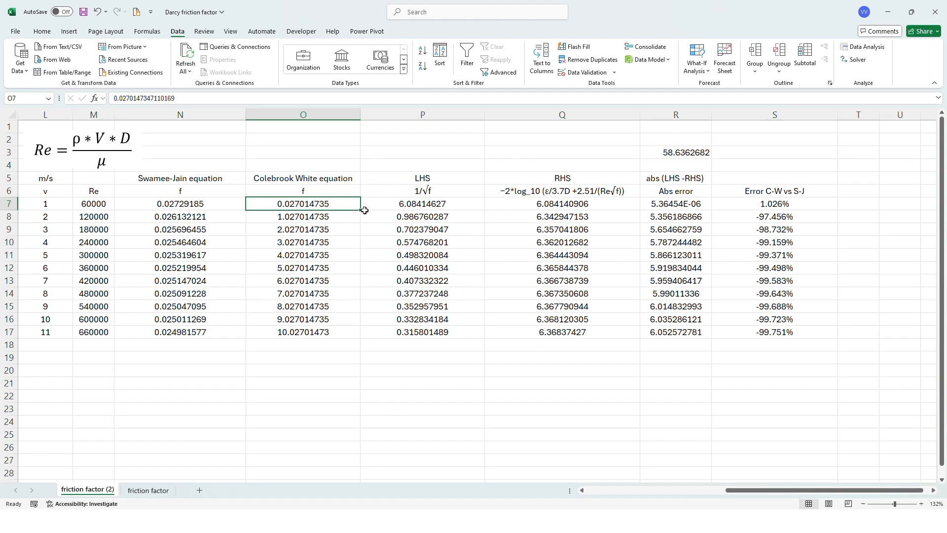
{"action": "left_click_drag", "start_coordinate": [360, 210], "coordinate": [357, 337]}
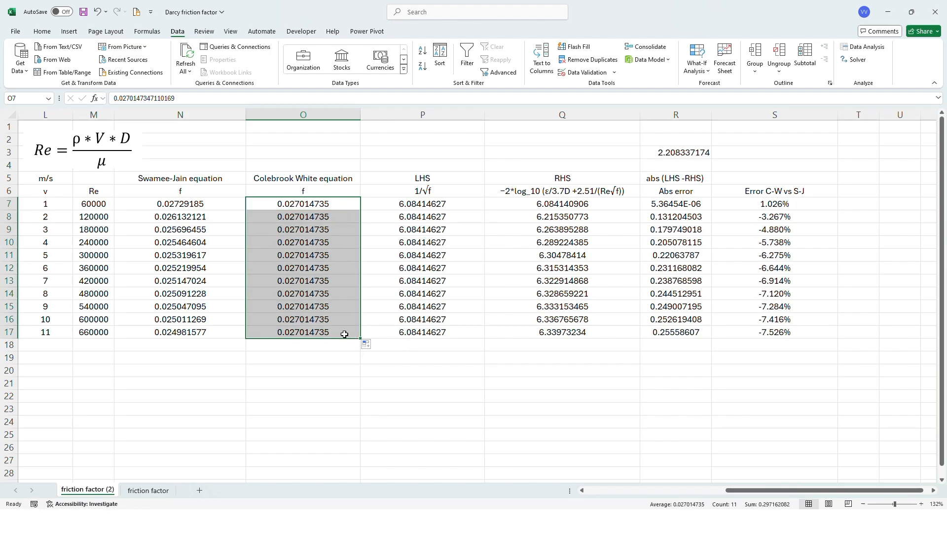
{"action": "left_click", "coordinate": [295, 218]}
{"action": "left_click_drag", "start_coordinate": [295, 218], "coordinate": [287, 335]}
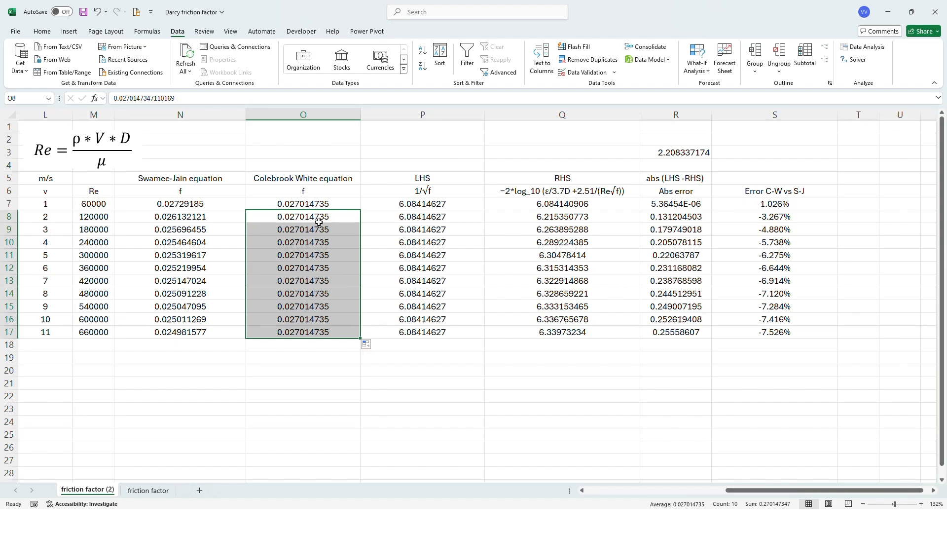
{"action": "left_click", "coordinate": [187, 304]}
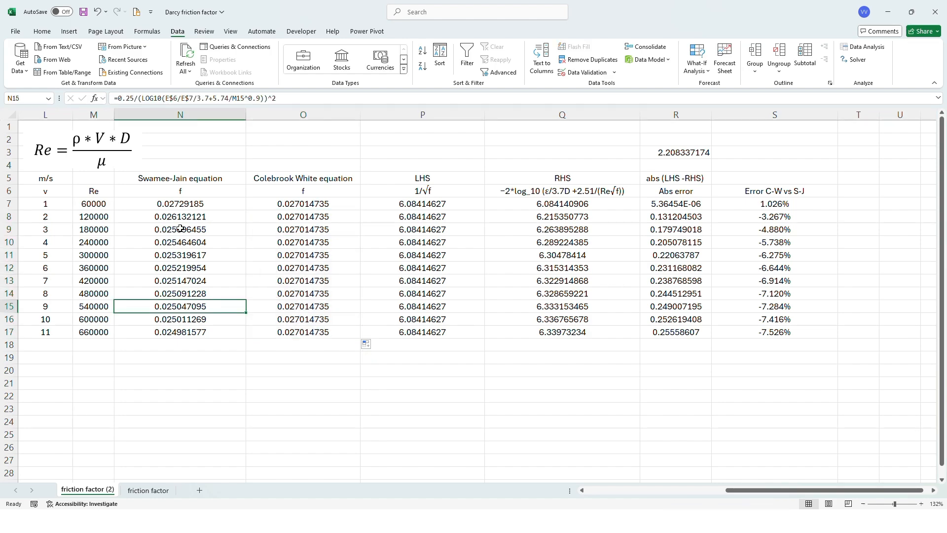
{"action": "left_click", "coordinate": [321, 262]}
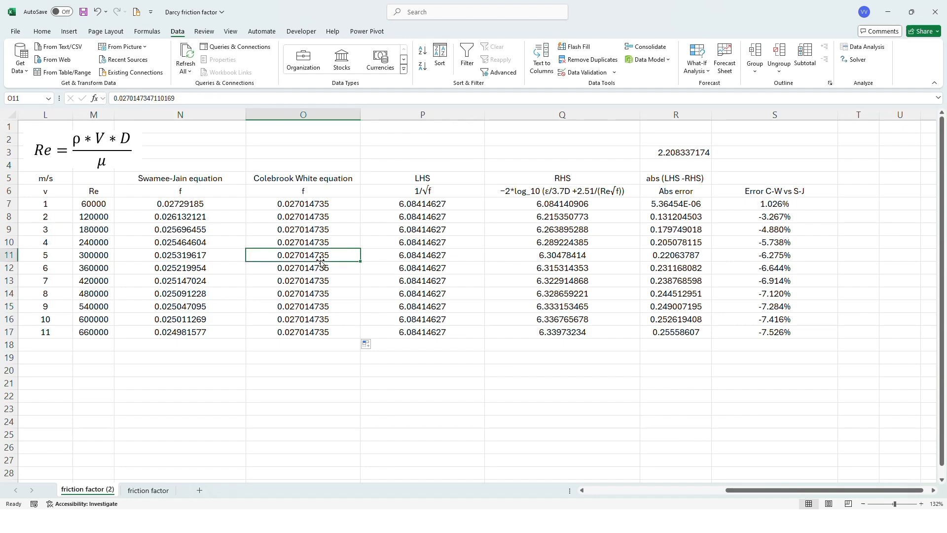
- Set up Solver to minimize objective cell R3 by changing variable cells O7:O17
{"action": "left_click", "coordinate": [855, 59]}
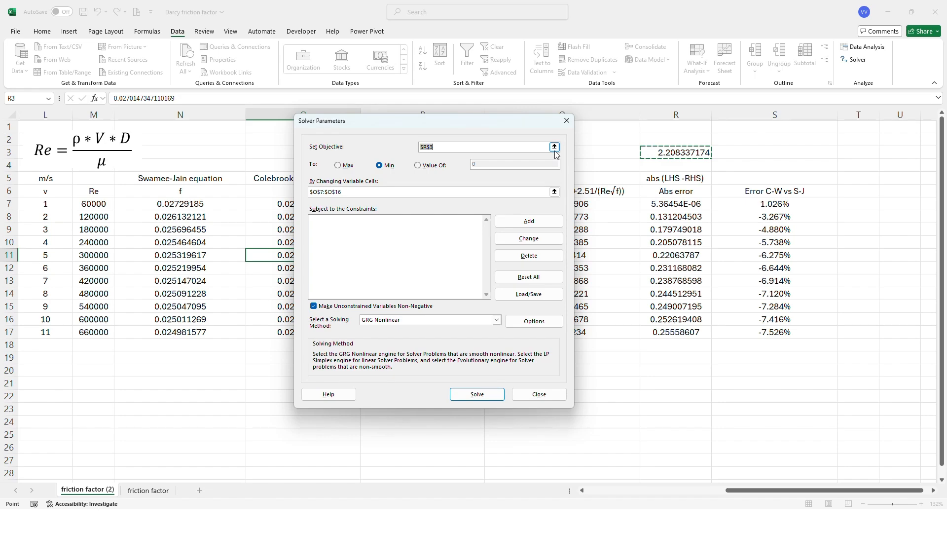
{"action": "left_click", "coordinate": [553, 147]}
{"action": "left_click", "coordinate": [676, 153]}
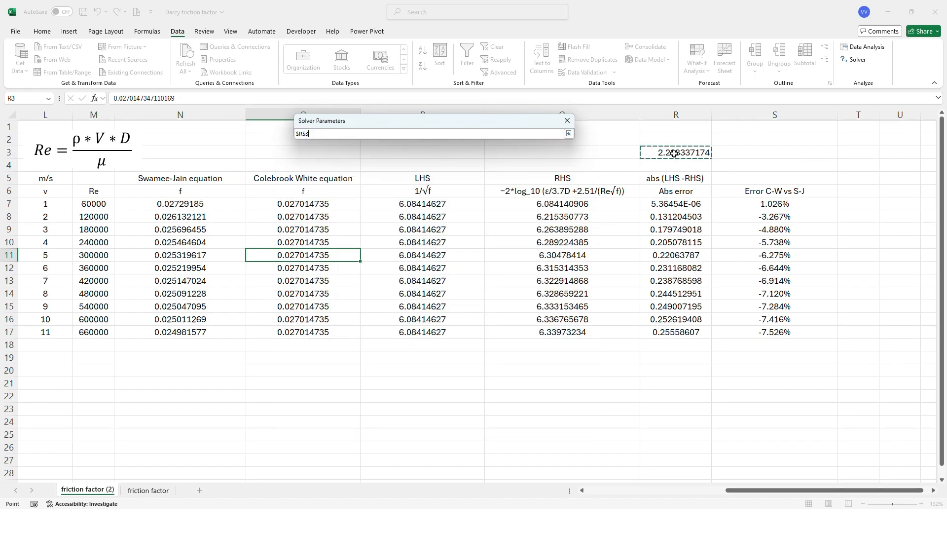
{"action": "left_click", "coordinate": [569, 134]}
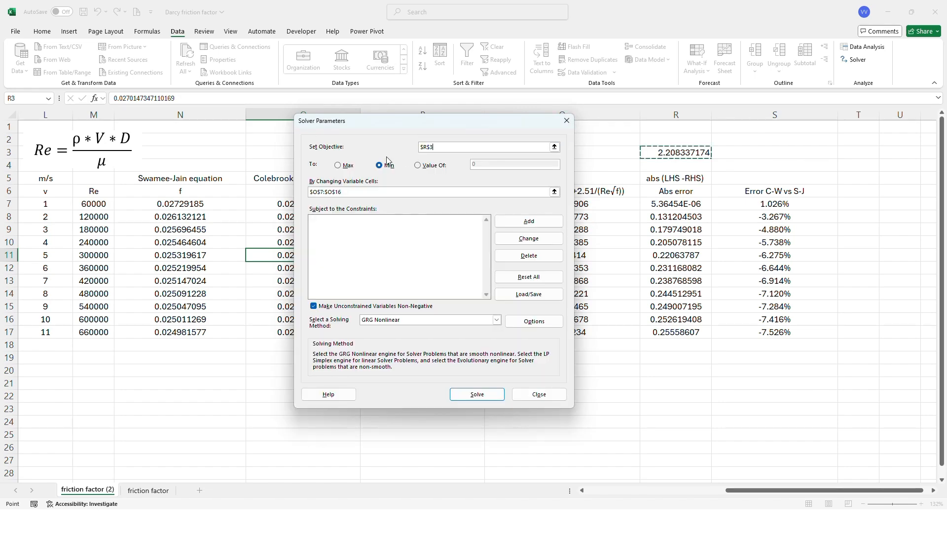
{"action": "left_click", "coordinate": [378, 169]}
{"action": "left_click", "coordinate": [555, 192]}
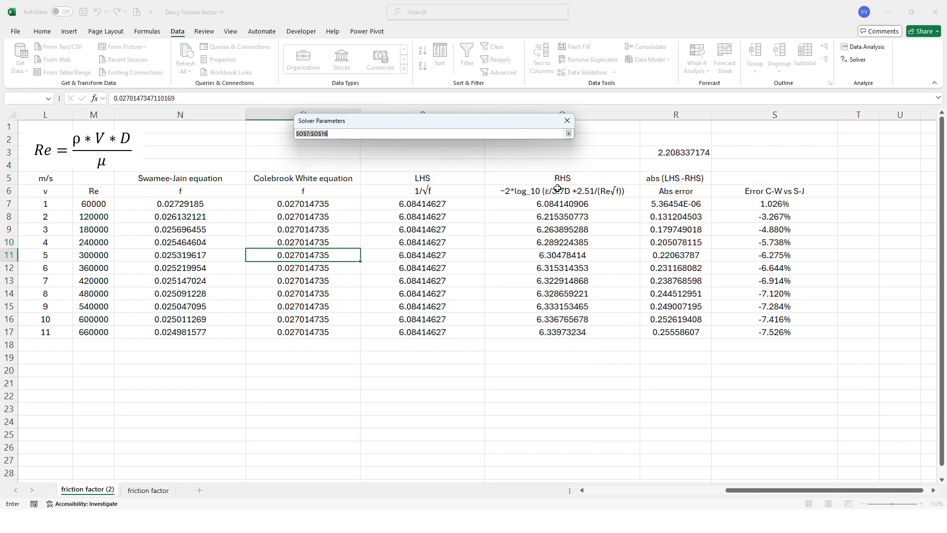
{"action": "left_click_drag", "start_coordinate": [320, 203], "coordinate": [330, 332]}
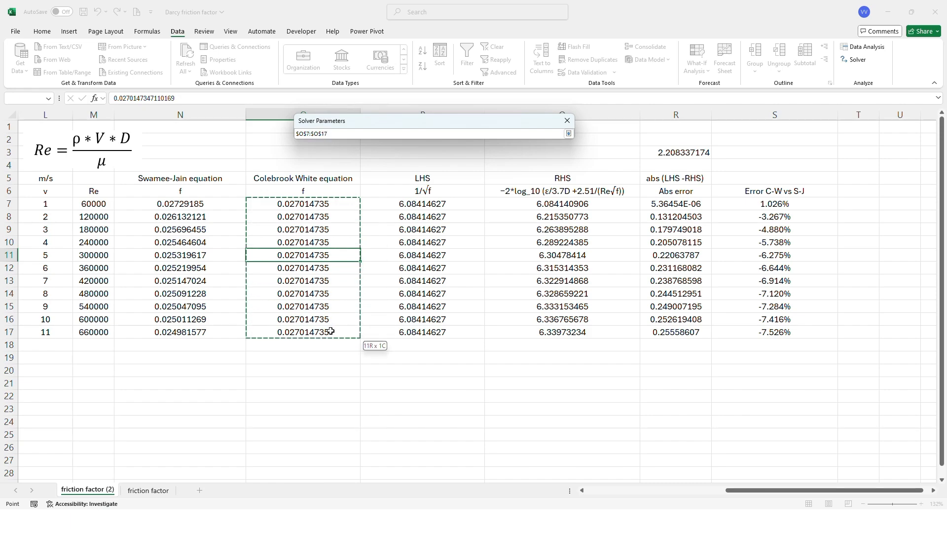
{"action": "left_click", "coordinate": [571, 135]}
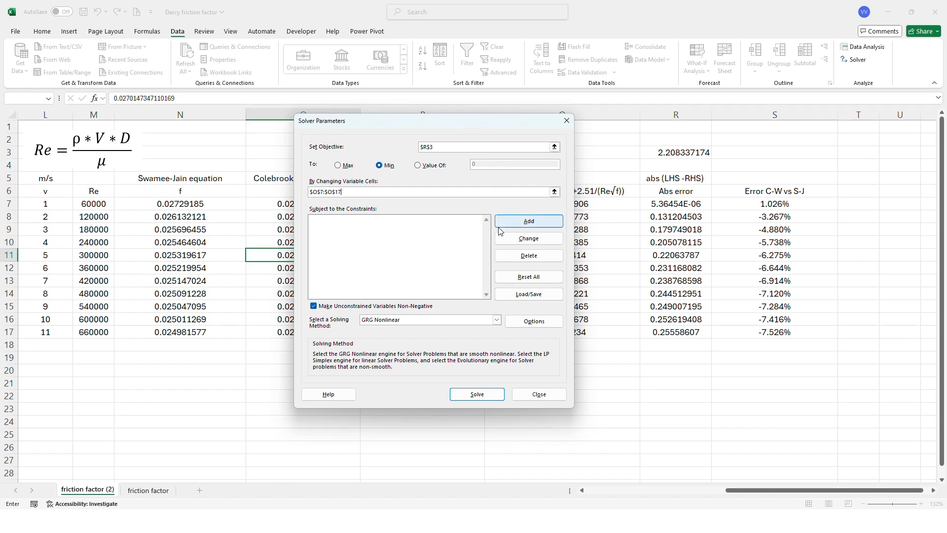
- Solve for all the Colebrook White friction factors and keep the Solver solution
{"action": "left_click", "coordinate": [477, 395]}
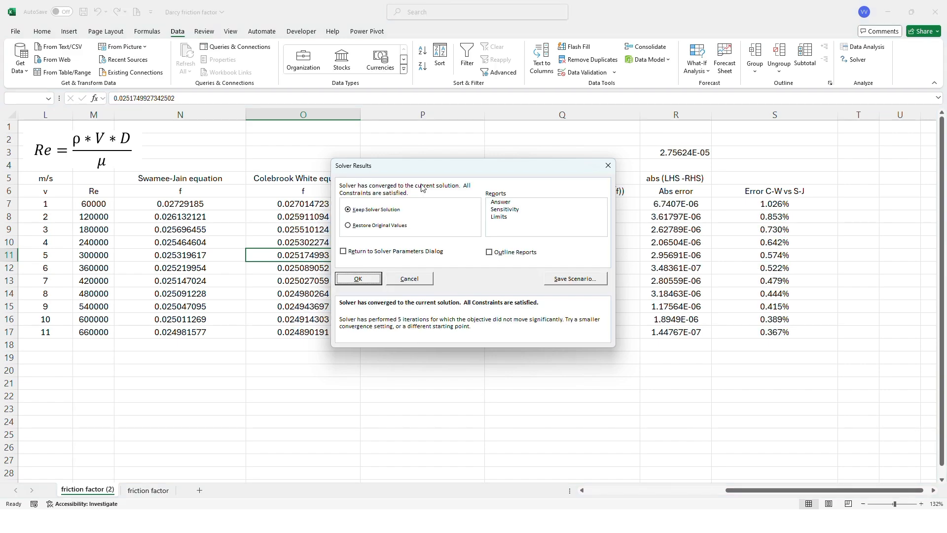
{"action": "left_click", "coordinate": [376, 278]}
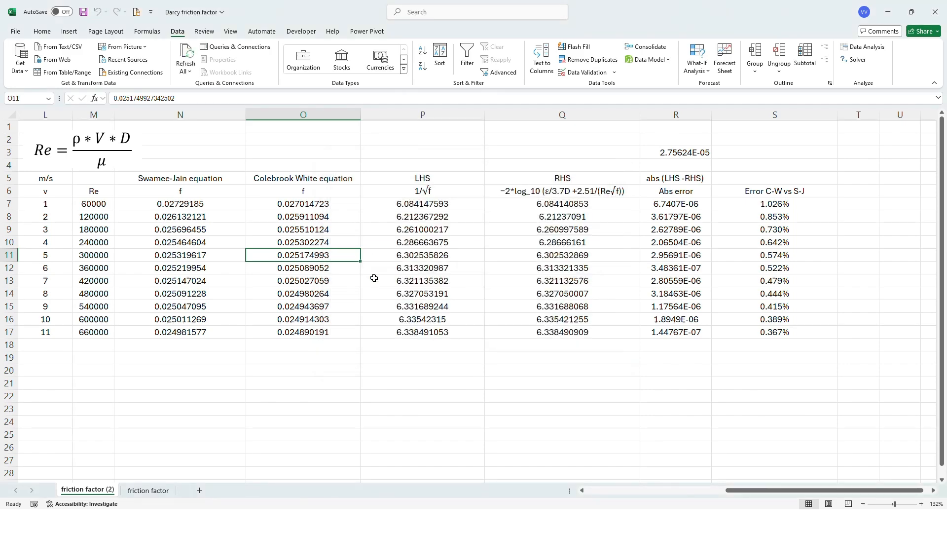
{"action": "left_click_drag", "start_coordinate": [314, 204], "coordinate": [318, 323]}
- Insert a scatter chart with straight lines and markers plotting the Swamee-Jain factor against Reynolds number from M6:N17
{"action": "left_click_drag", "start_coordinate": [95, 191], "coordinate": [92, 333]}
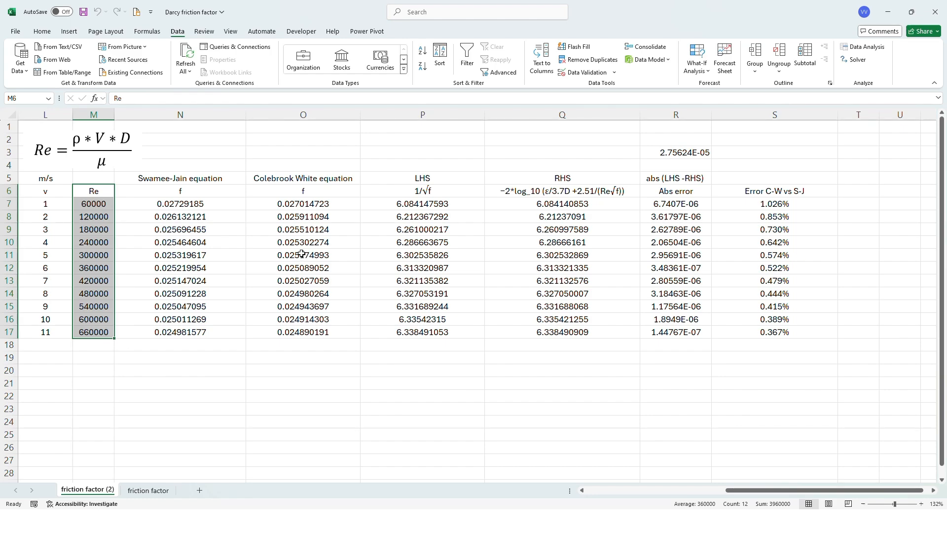
{"action": "left_click_drag", "start_coordinate": [212, 212], "coordinate": [209, 328]}
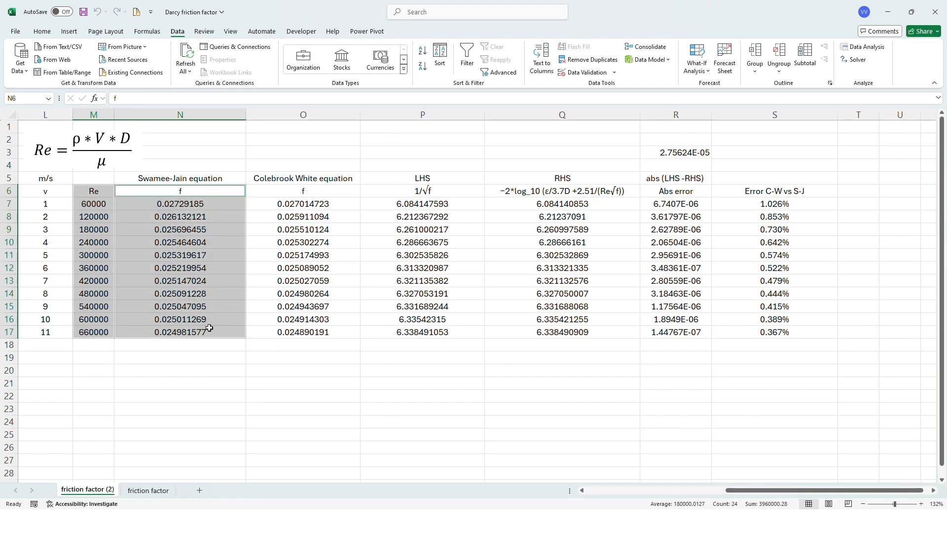
{"action": "left_click", "coordinate": [69, 31]}
{"action": "left_click", "coordinate": [350, 72]}
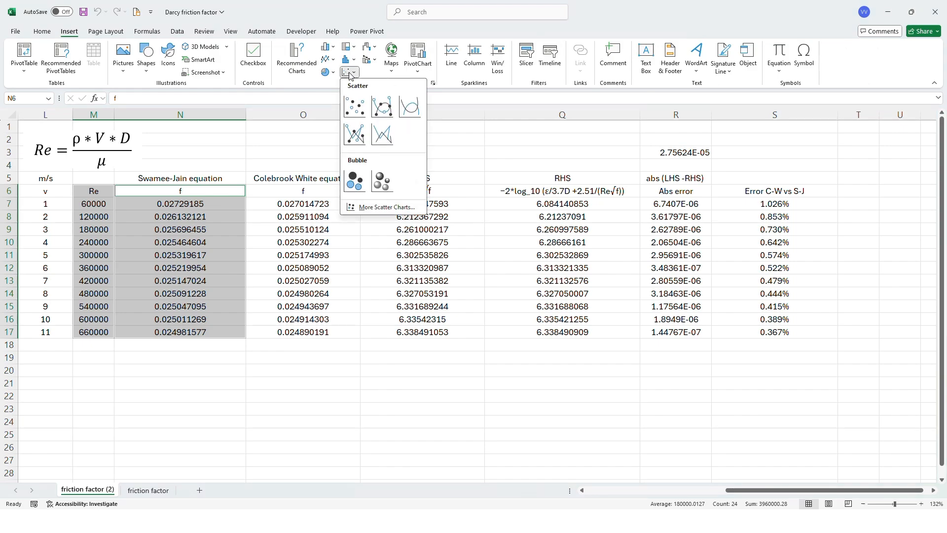
{"action": "left_click", "coordinate": [360, 141]}
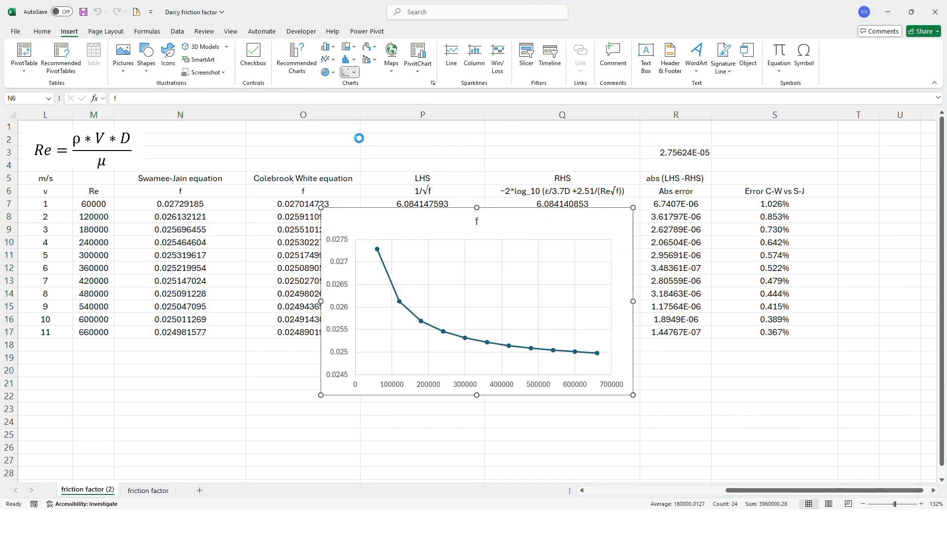
- Set the chart series name to the Swamee-Jain equation heading in N5
{"action": "right_click", "coordinate": [385, 266]}
{"action": "left_click", "coordinate": [419, 319]}
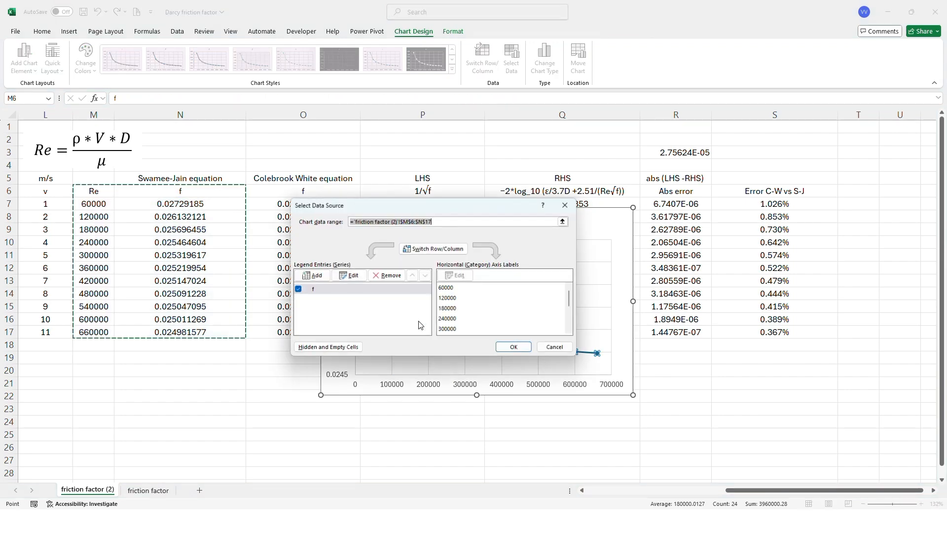
{"action": "left_click", "coordinate": [356, 279]}
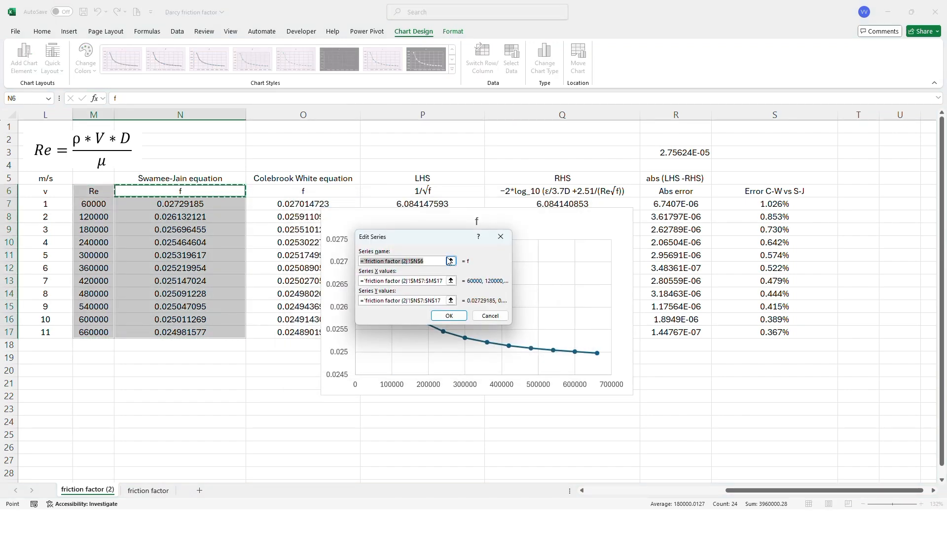
{"action": "left_click", "coordinate": [204, 178]}
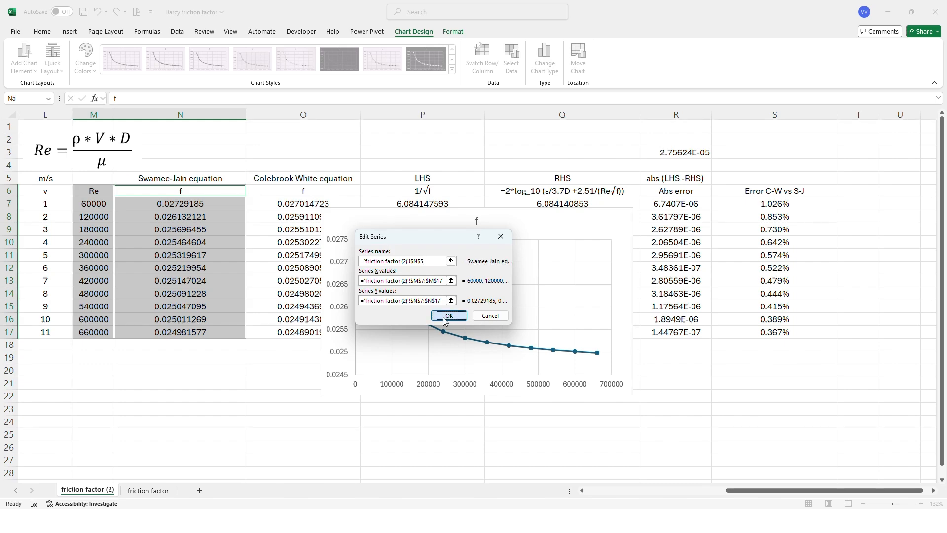
{"action": "left_click", "coordinate": [448, 315]}
{"action": "left_click", "coordinate": [513, 347]}
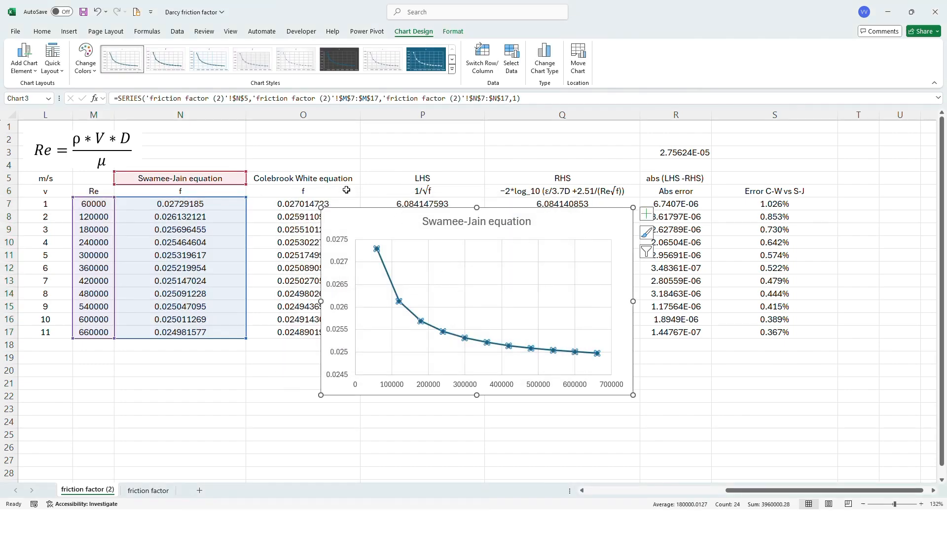
- Copy the Colebrook White friction factors in O6:O17 and paste them into the chart as a second series
{"action": "left_click_drag", "start_coordinate": [302, 191], "coordinate": [303, 332]}
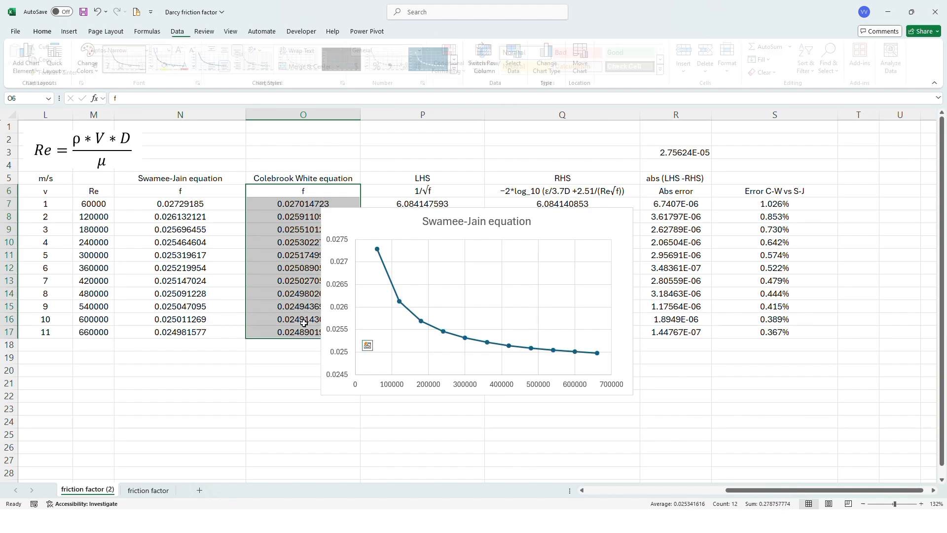
{"action": "right_click", "coordinate": [305, 332]}
{"action": "left_click", "coordinate": [340, 207]}
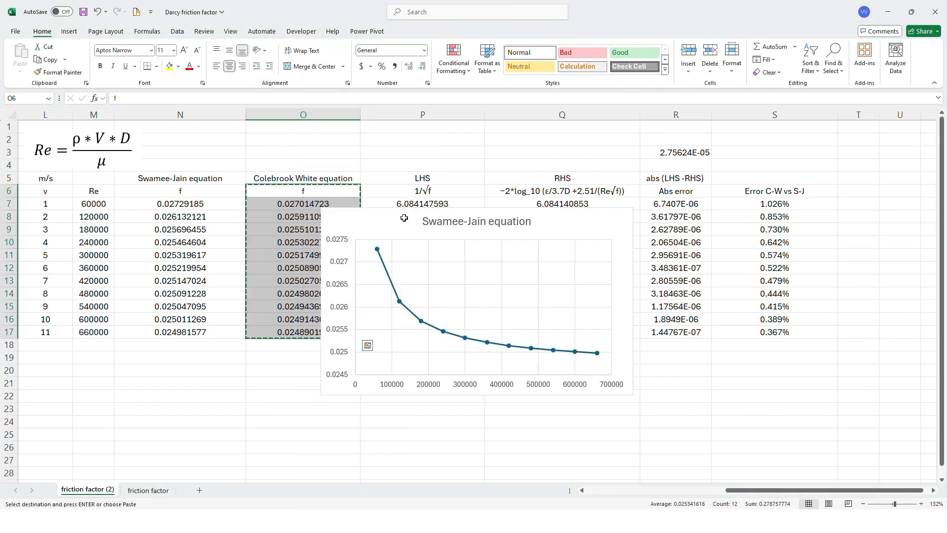
{"action": "left_click", "coordinate": [573, 229]}
{"action": "right_click", "coordinate": [573, 231]}
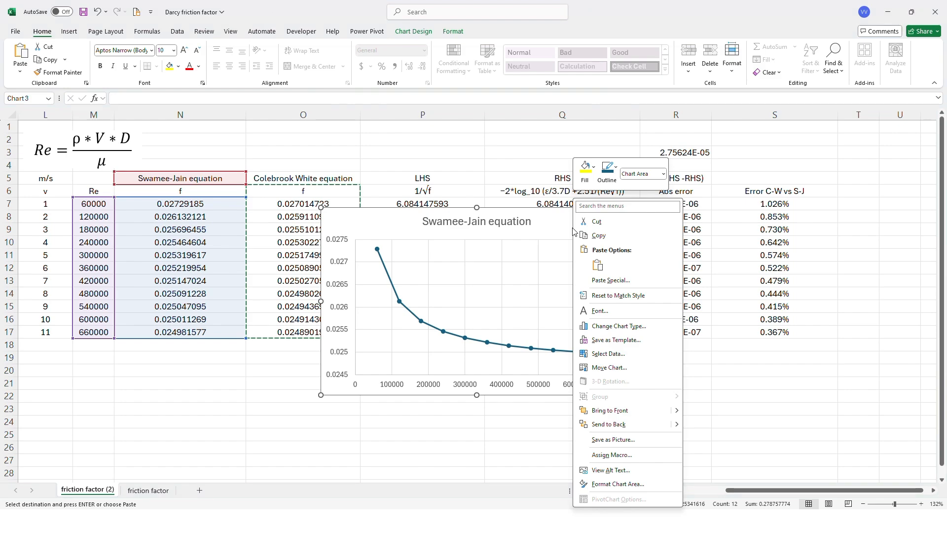
{"action": "left_click", "coordinate": [601, 270]}
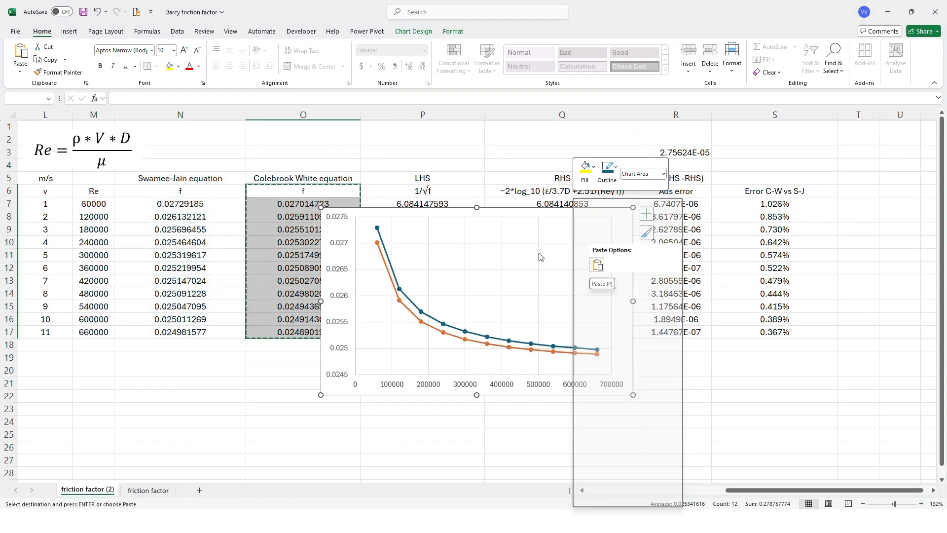
{"action": "left_click", "coordinate": [606, 266]}
- Set the second chart series' name to the Colebrook White equation heading in O5
{"action": "right_click", "coordinate": [419, 323]}
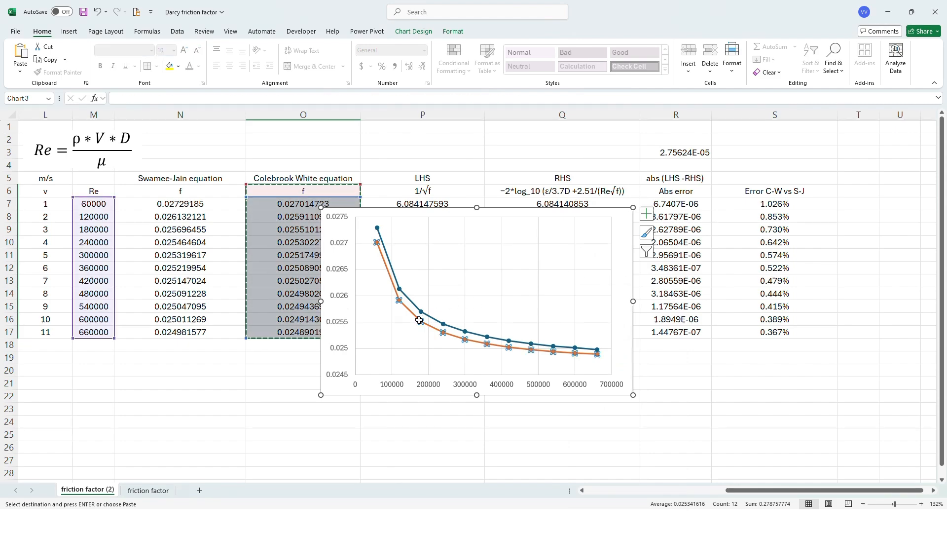
{"action": "left_click", "coordinate": [456, 371]}
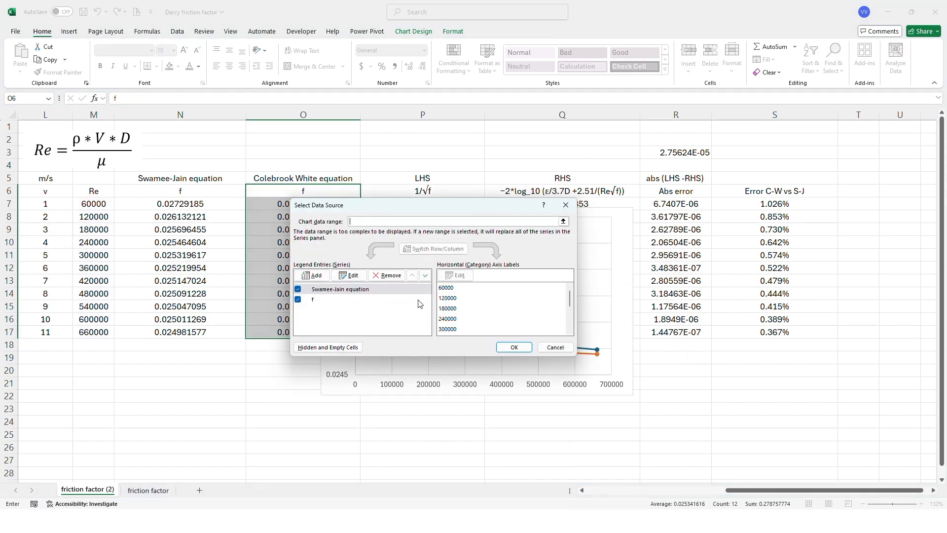
{"action": "left_click", "coordinate": [328, 300]}
{"action": "left_click", "coordinate": [349, 275]}
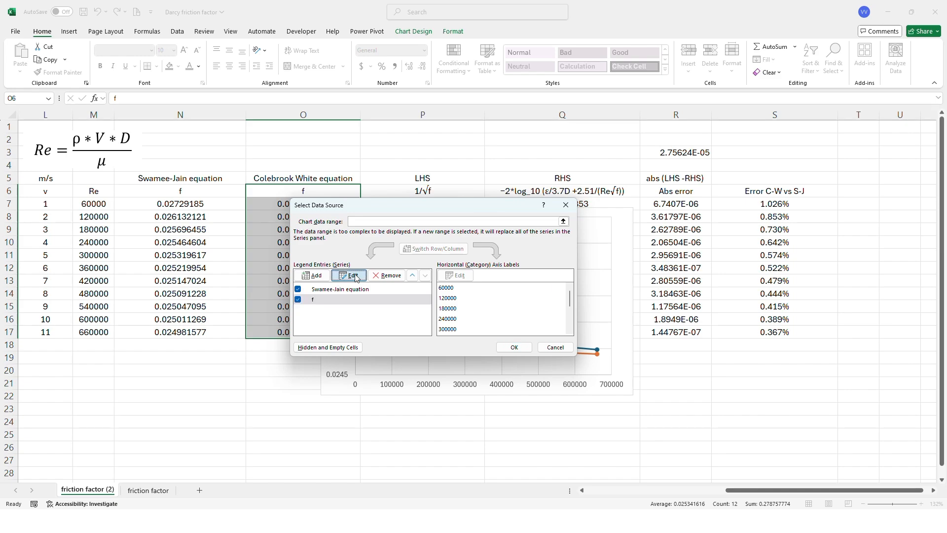
{"action": "left_click", "coordinate": [303, 178]}
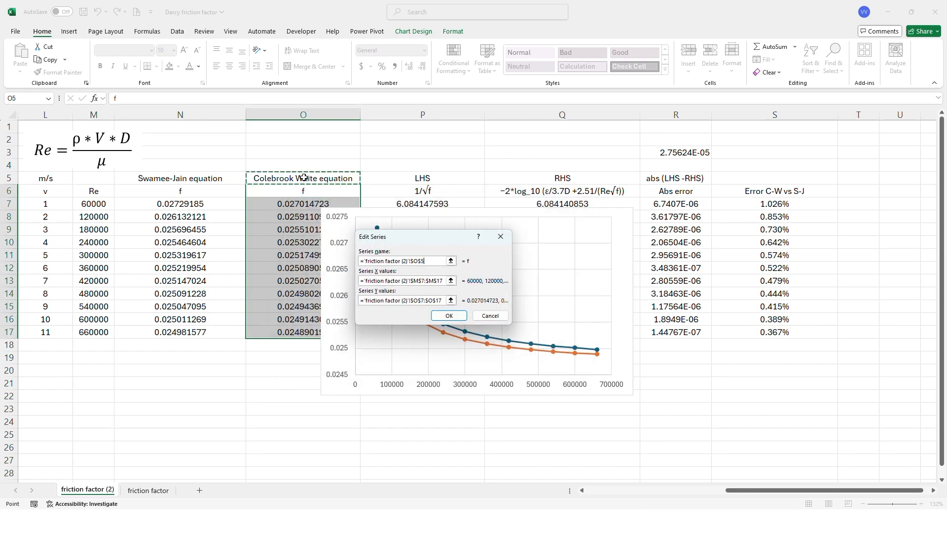
{"action": "left_click", "coordinate": [449, 316]}
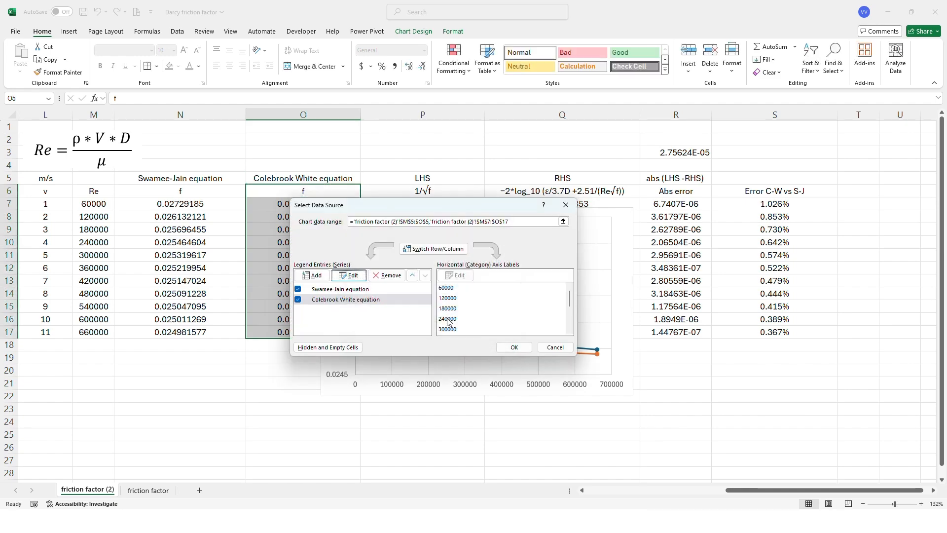
{"action": "left_click", "coordinate": [514, 347]}
- Examine the errors in S7:S17 against the Reynolds numbers, the two plotted curves and the Colebrook and Swamee-Jain equations
{"action": "left_click", "coordinate": [405, 387]}
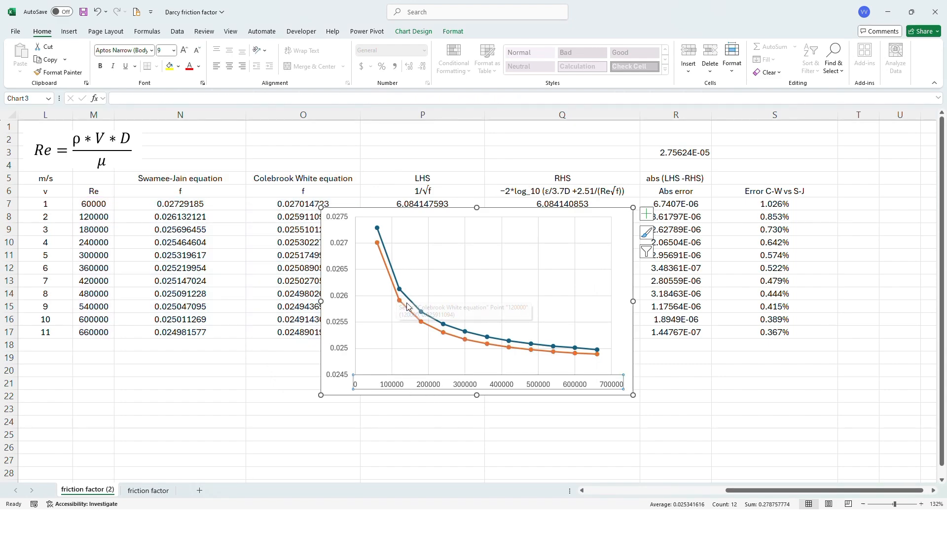
{"action": "left_click_drag", "start_coordinate": [778, 210], "coordinate": [758, 333]}
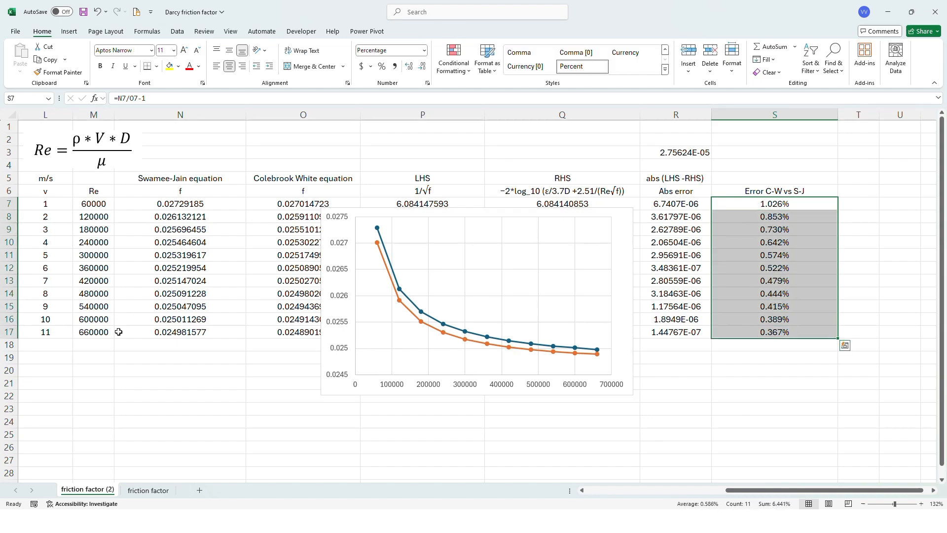
{"action": "left_click_drag", "start_coordinate": [101, 331], "coordinate": [89, 207]}
{"action": "left_click", "coordinate": [82, 333]}
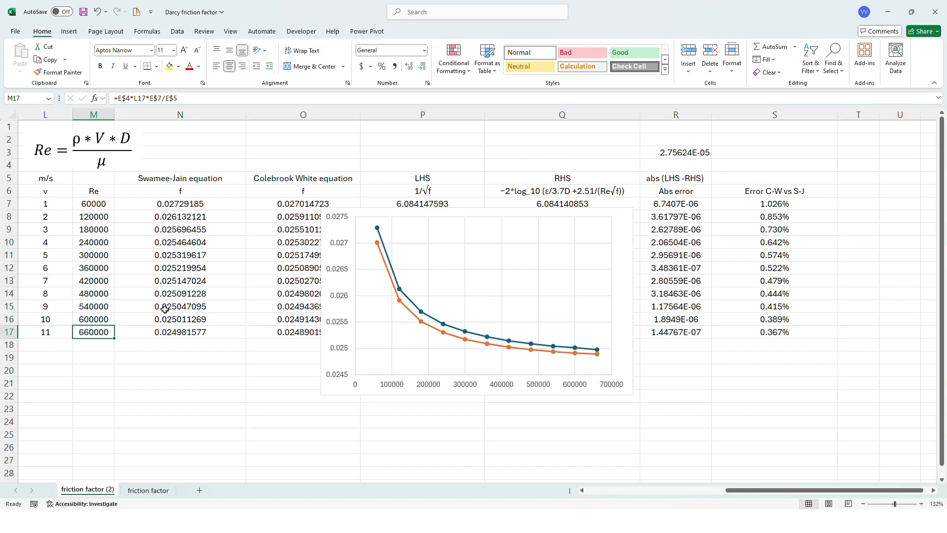
{"action": "left_click", "coordinate": [409, 311]}
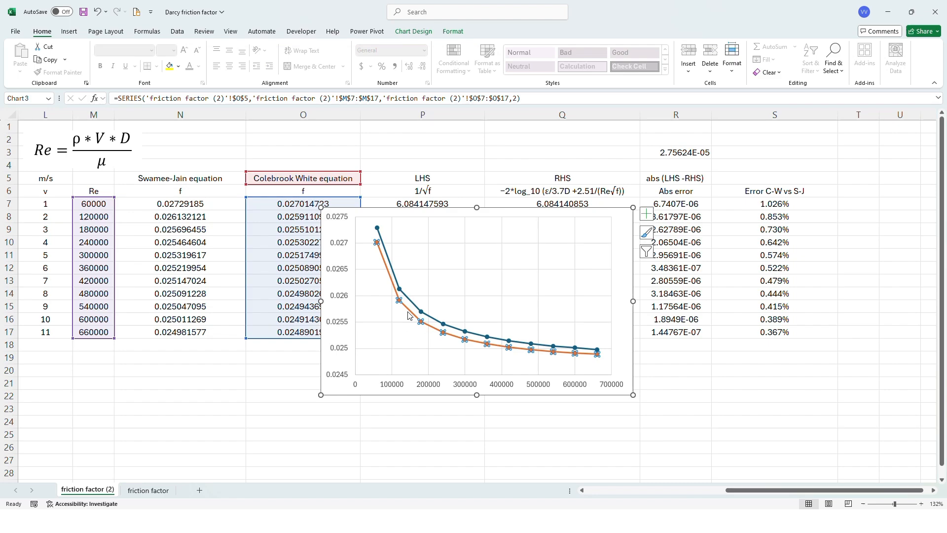
{"action": "left_click", "coordinate": [186, 179]}
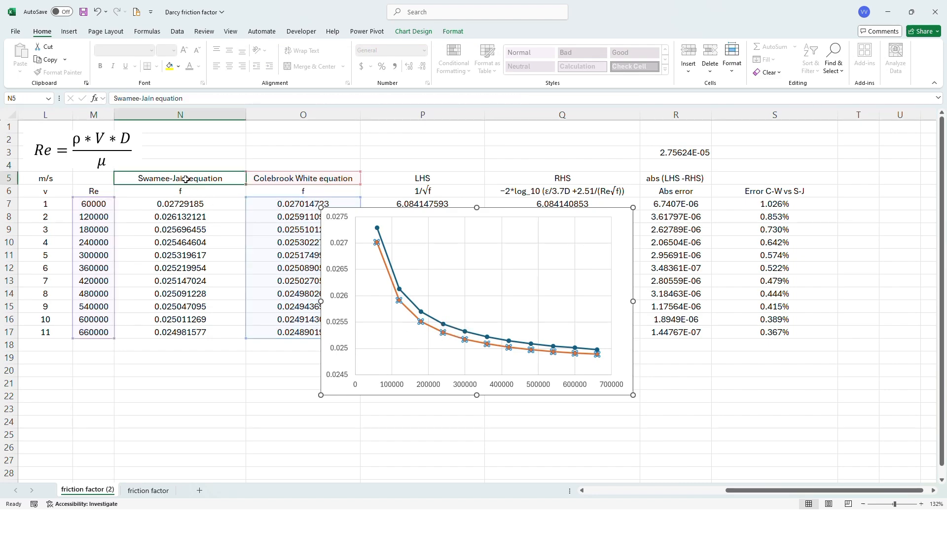
{"action": "left_click_drag", "start_coordinate": [186, 179], "coordinate": [186, 319]}
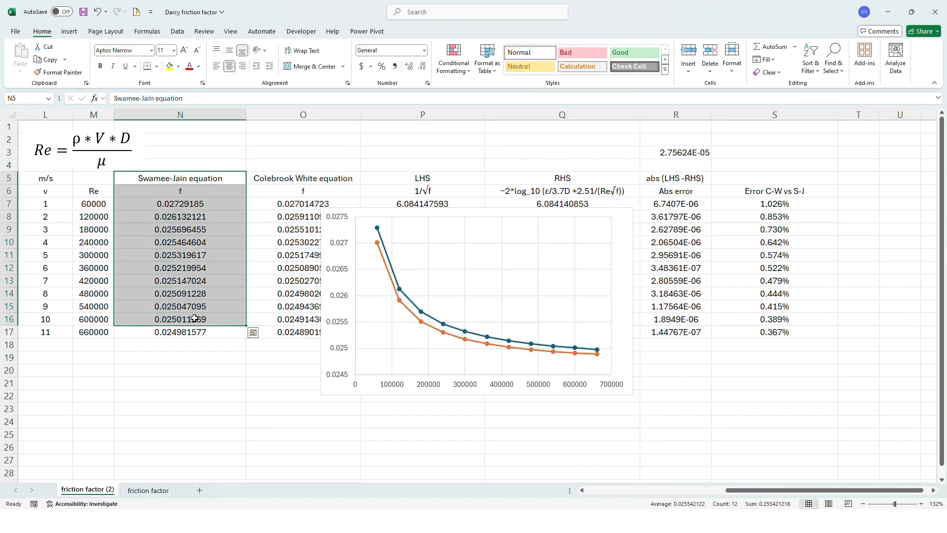
{"action": "left_click", "coordinate": [592, 491]}
{"action": "left_click", "coordinate": [593, 490]}
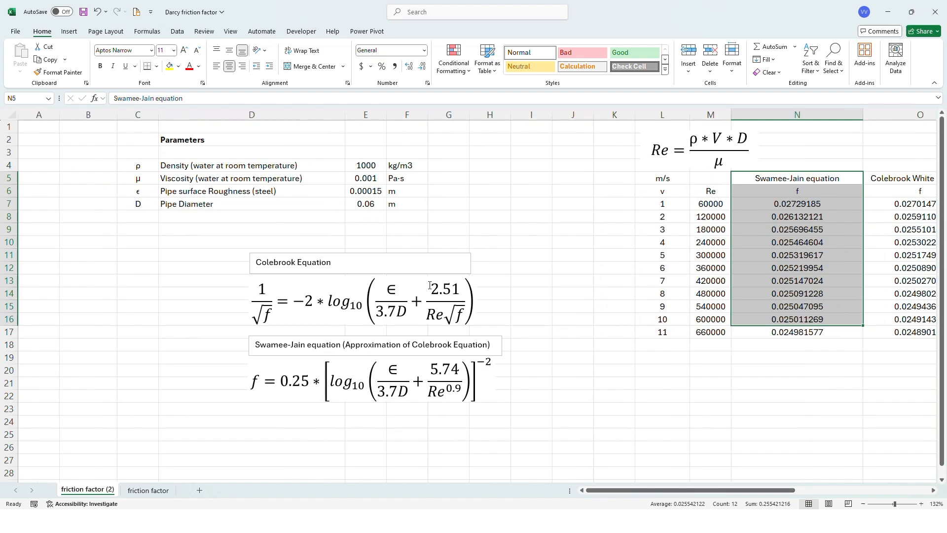
{"action": "left_click_drag", "start_coordinate": [596, 492], "coordinate": [738, 487]}
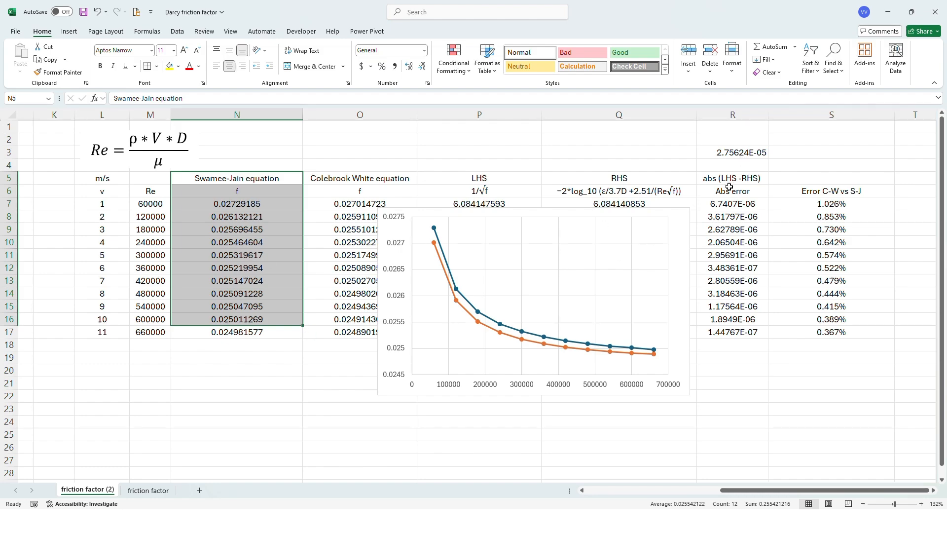
- Add a legend at the top of the chart and move the chart down to uncover the first data rows
{"action": "left_click_drag", "start_coordinate": [692, 210], "coordinate": [663, 192]}
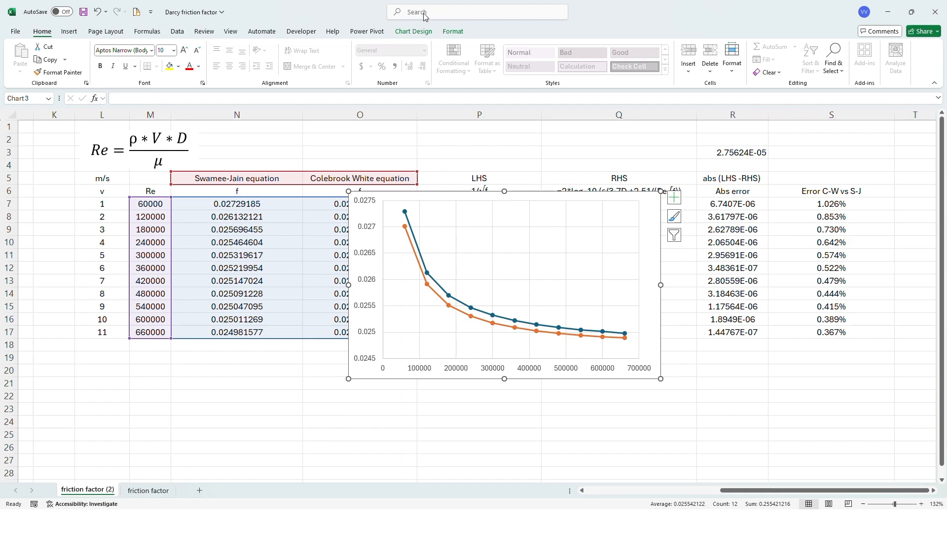
{"action": "left_click", "coordinate": [407, 31]}
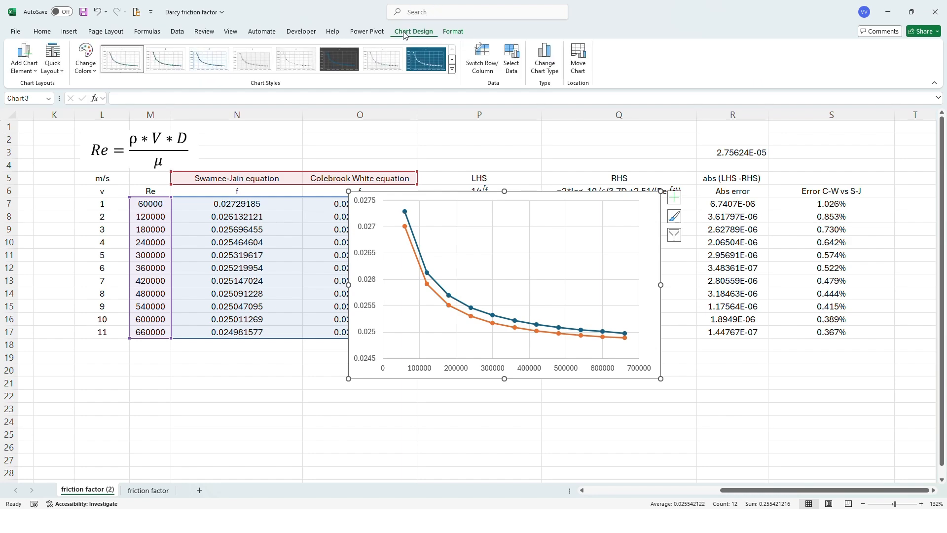
{"action": "left_click", "coordinate": [27, 71]}
{"action": "mouse_move", "coordinate": [59, 185]}
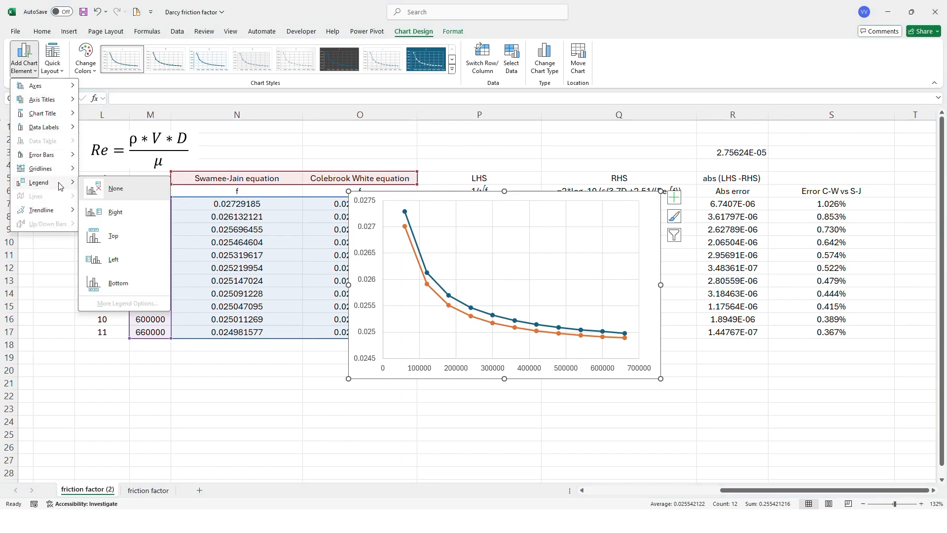
{"action": "left_click", "coordinate": [106, 236]}
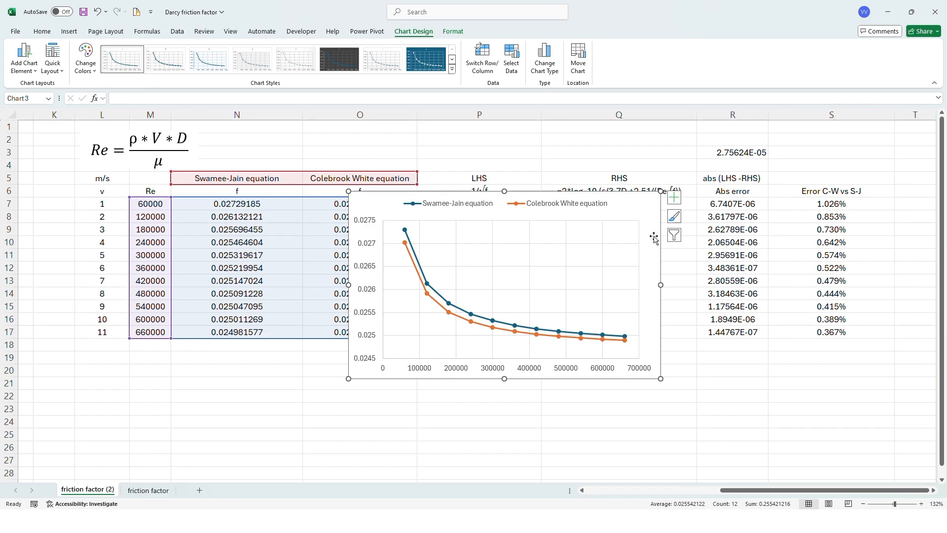
{"action": "left_click_drag", "start_coordinate": [656, 207], "coordinate": [615, 266]}
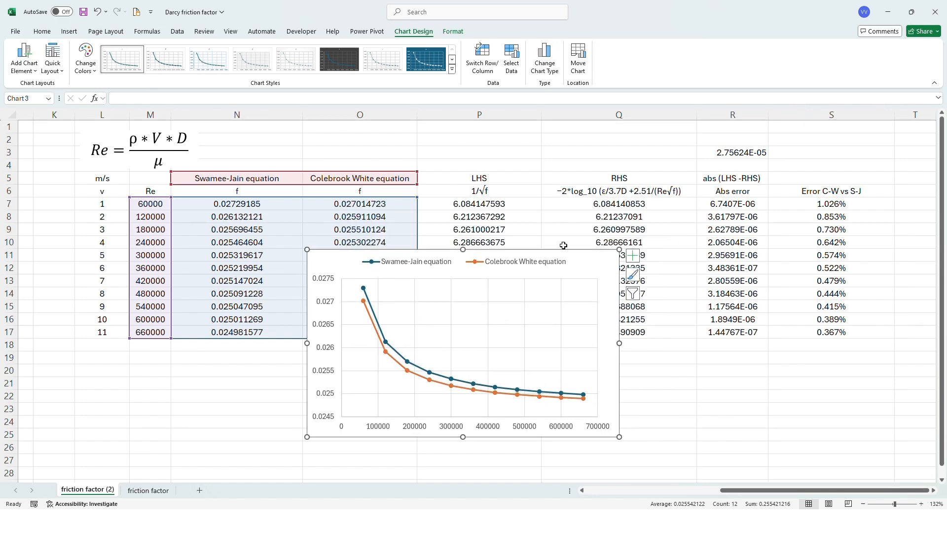
- Set up Solver to minimize the absolute error in R7 by changing only cell O7
{"action": "left_click", "coordinate": [489, 179]}
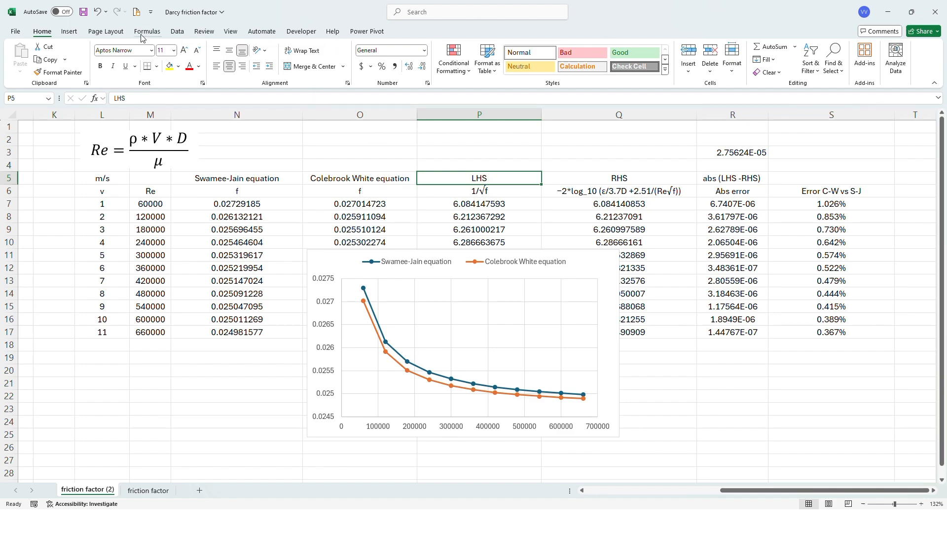
{"action": "left_click", "coordinate": [177, 32]}
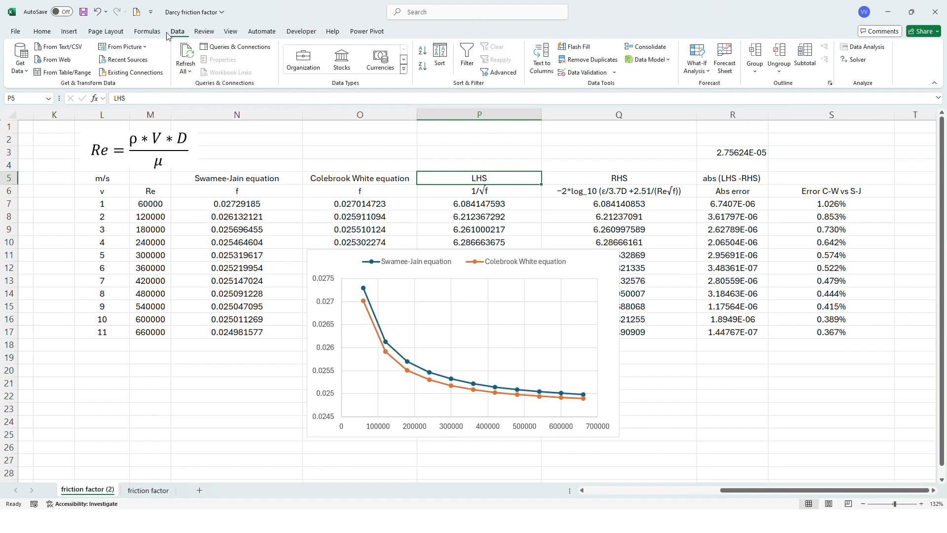
{"action": "left_click", "coordinate": [855, 59]}
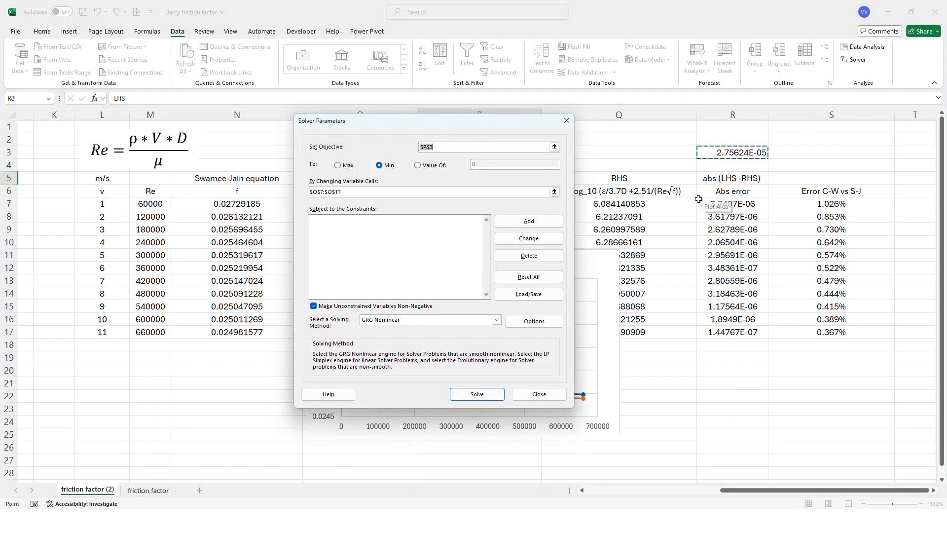
{"action": "left_click_drag", "start_coordinate": [440, 130], "coordinate": [318, 175]}
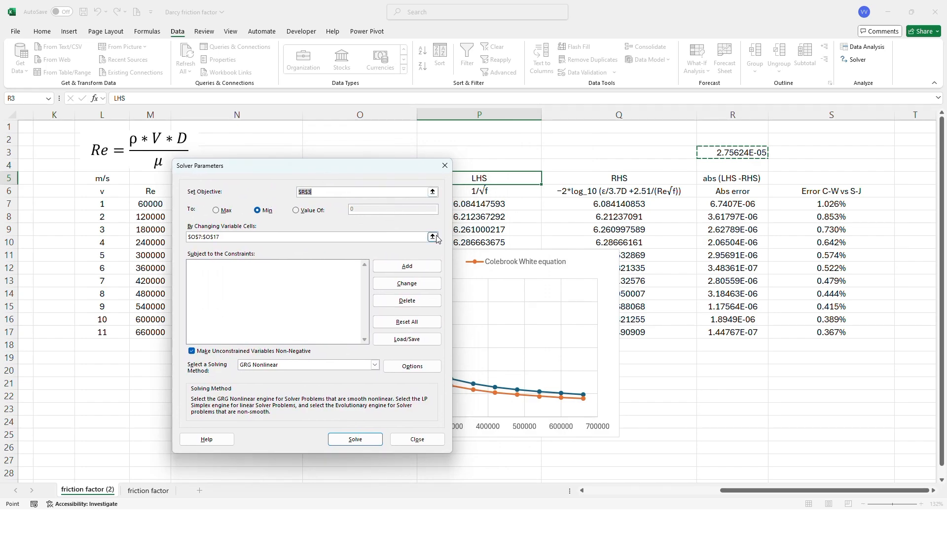
{"action": "left_click", "coordinate": [433, 192]}
{"action": "left_click", "coordinate": [724, 204]}
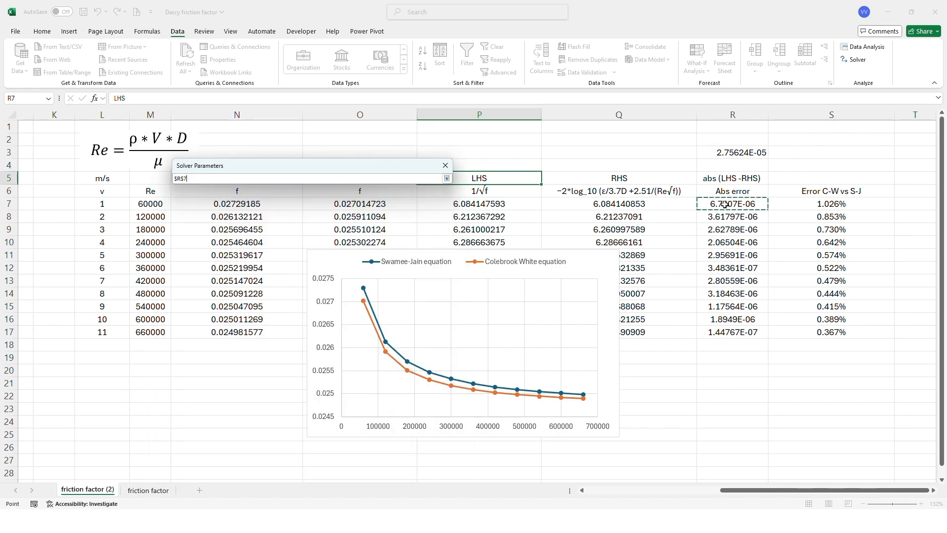
{"action": "left_click", "coordinate": [446, 178]}
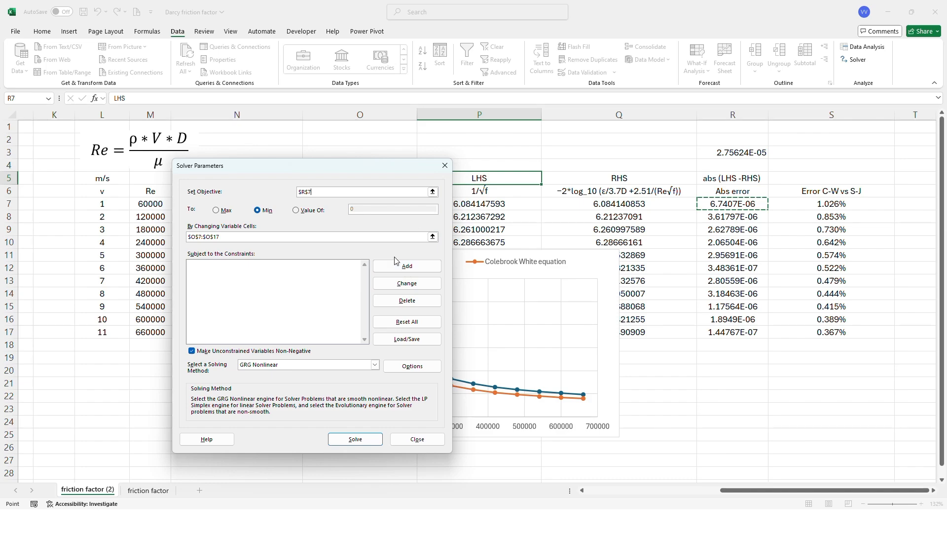
{"action": "left_click", "coordinate": [433, 236]}
{"action": "left_click", "coordinate": [366, 207]}
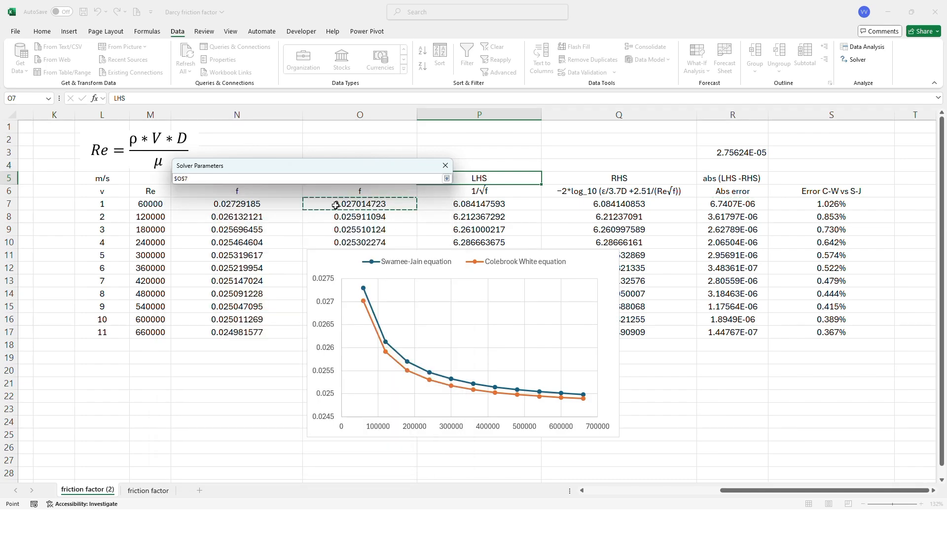
{"action": "left_click", "coordinate": [447, 179]}
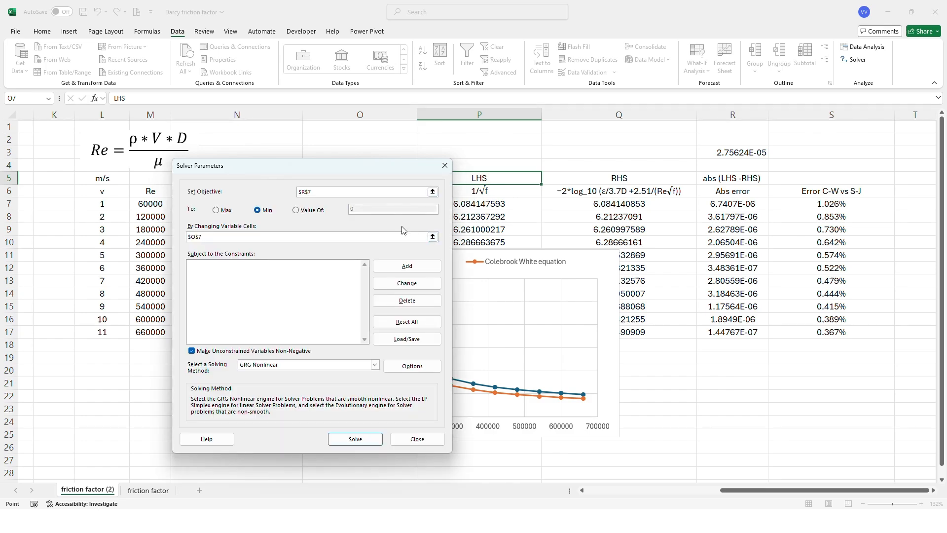
- Try to solve the single-cell problem with the Simplex LP method and cancel the Solver results
{"action": "left_click", "coordinate": [363, 365]}
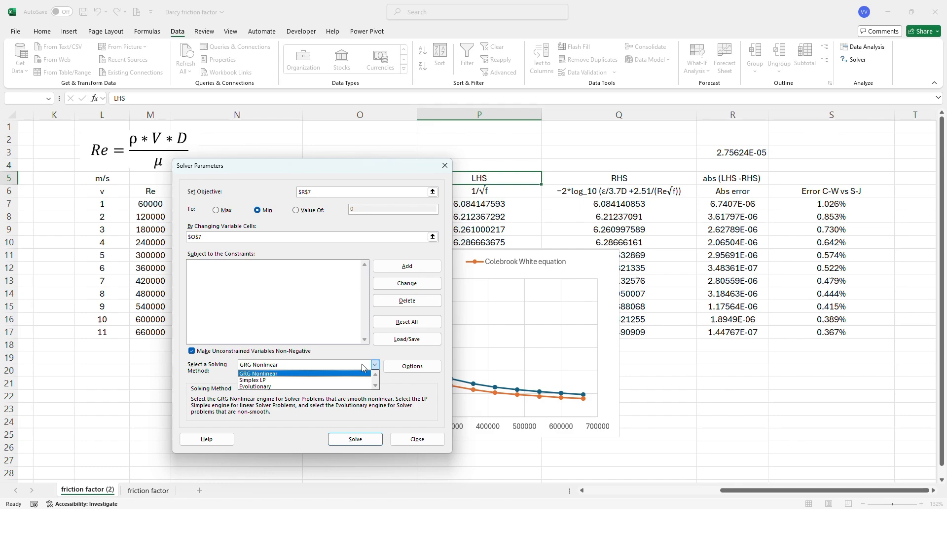
{"action": "left_click", "coordinate": [327, 380]}
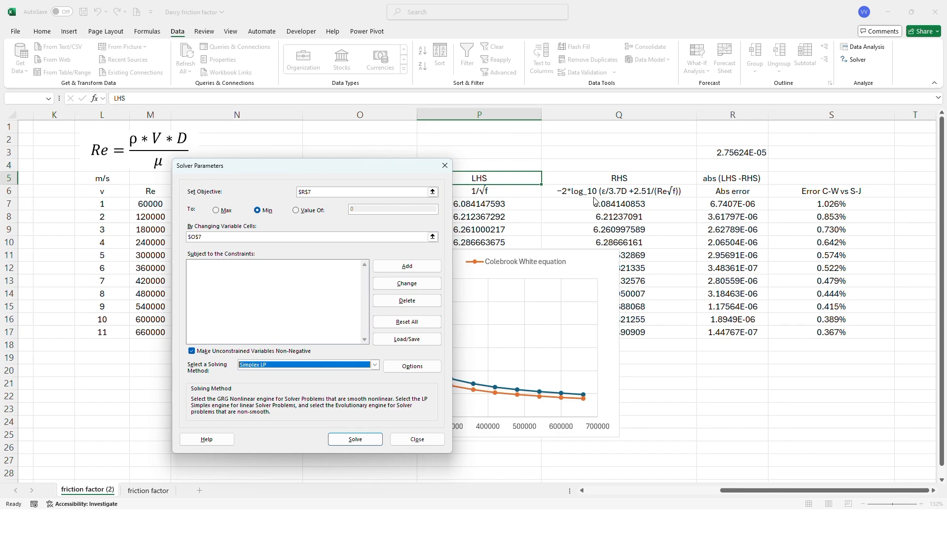
{"action": "left_click", "coordinate": [361, 443]}
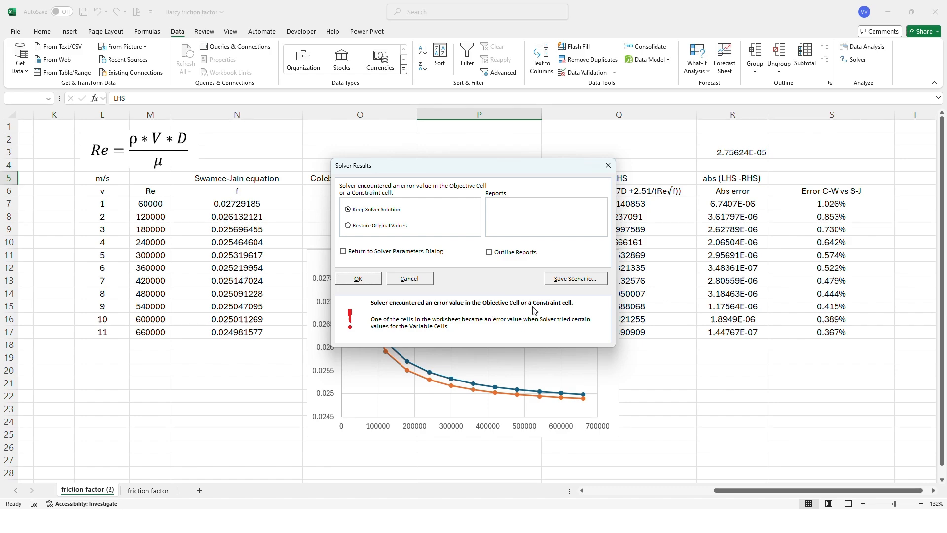
{"action": "left_click", "coordinate": [426, 282]}
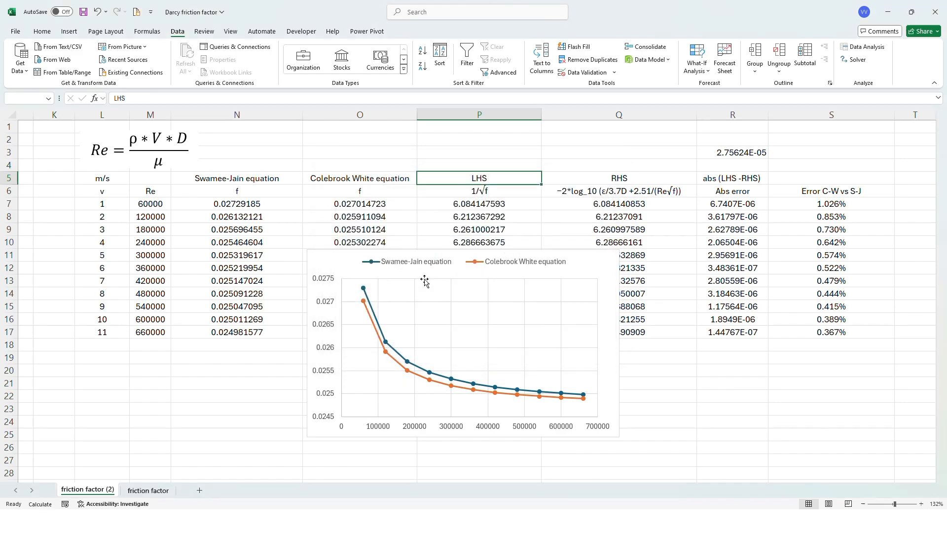
- Close the Solver parameters and enter a starting guess of 0.03 for the Colebrook friction factor in O7
{"action": "left_click", "coordinate": [856, 60]}
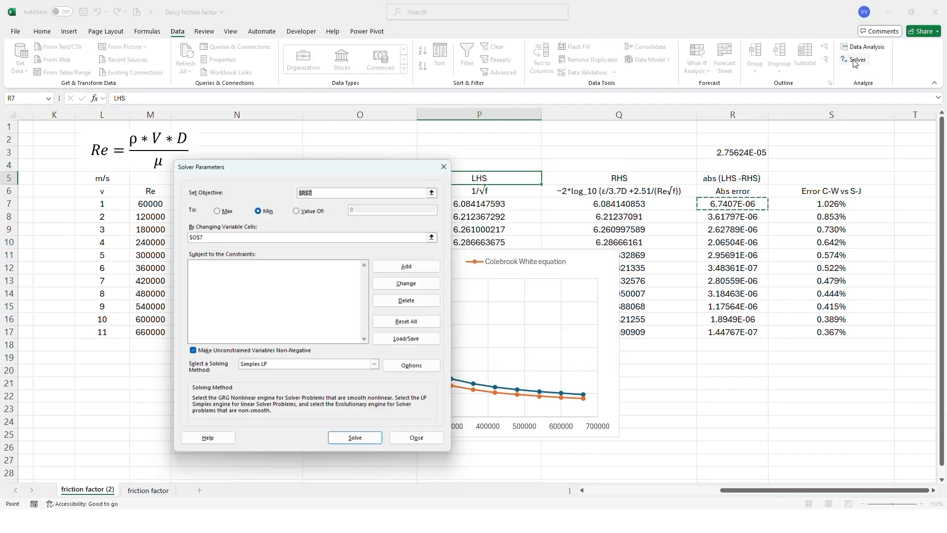
{"action": "left_click", "coordinate": [444, 165]}
{"action": "left_click", "coordinate": [370, 208]}
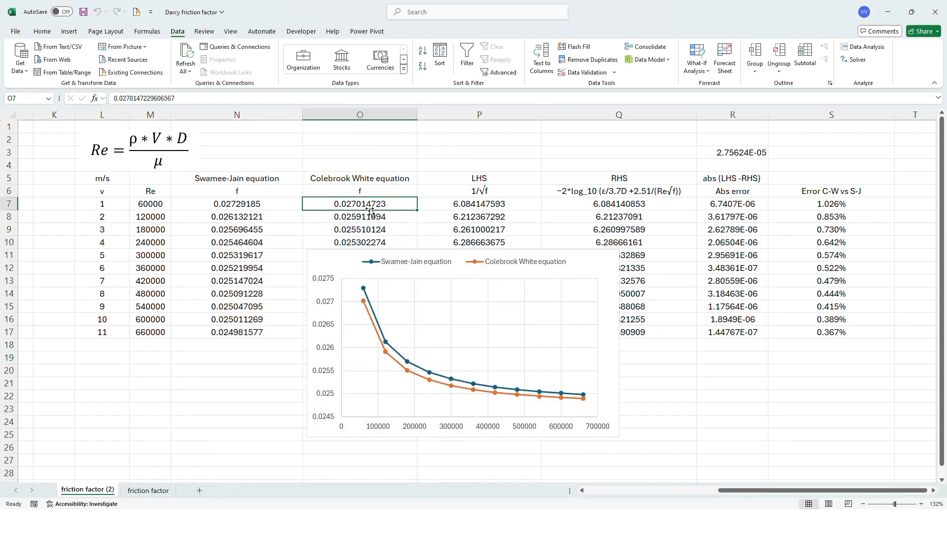
{"action": "type", "text": "."}
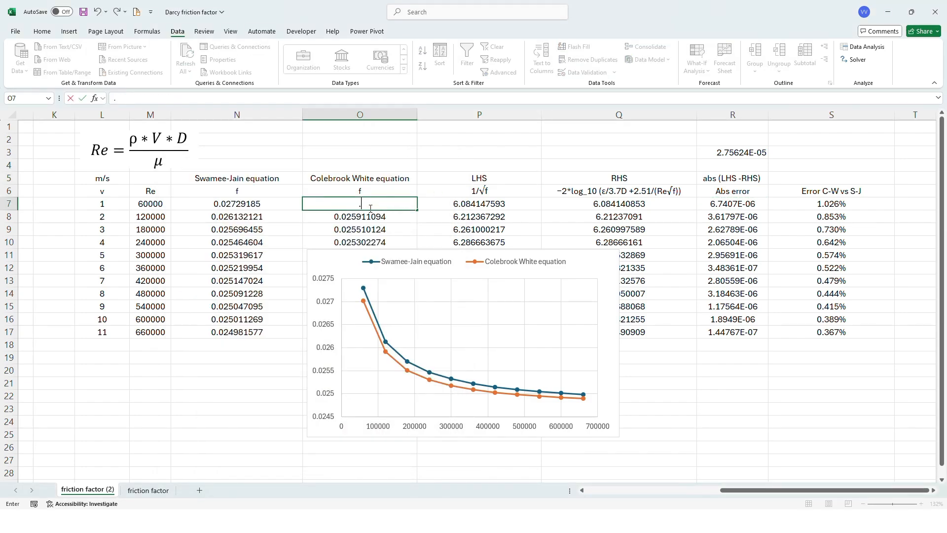
{"action": "type", "text": "03"}
{"action": "key", "text": "Return"}
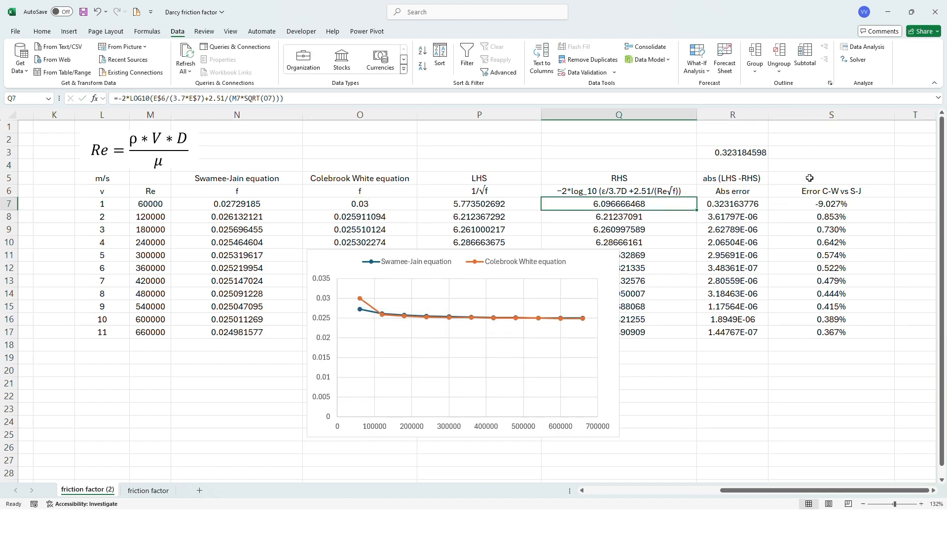
{"action": "left_click", "coordinate": [825, 203]}
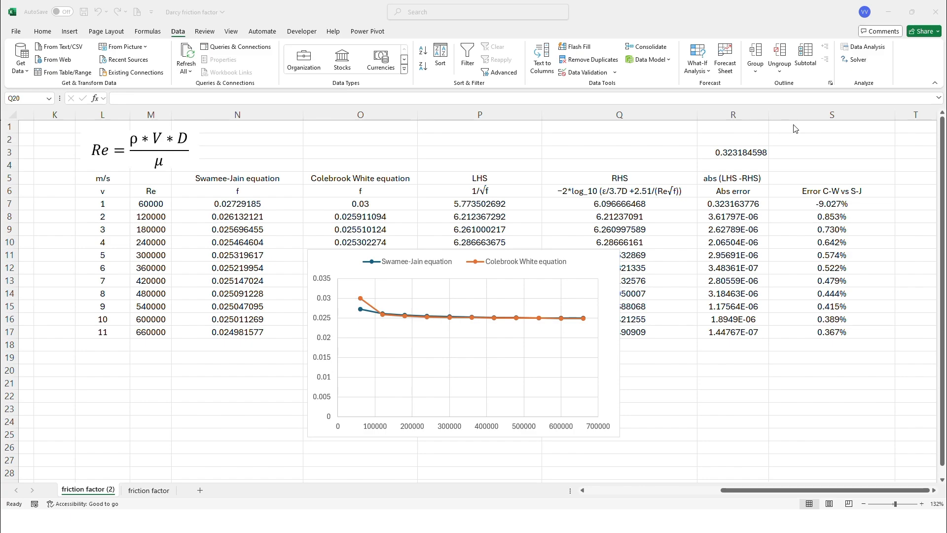
- Reopen the Solver problem for R7 and switch its solving method to Evolutionary
{"action": "left_click", "coordinate": [857, 65]}
{"action": "left_click", "coordinate": [858, 62]}
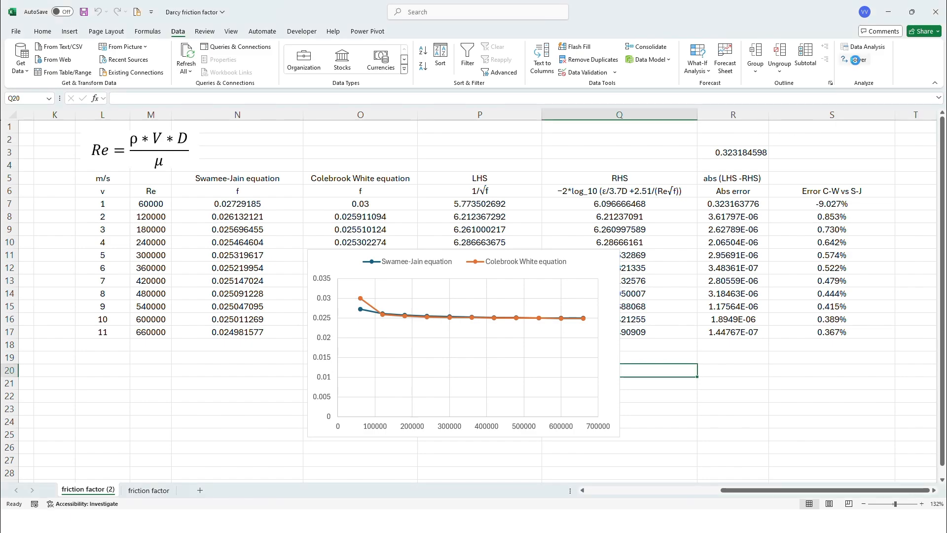
{"action": "left_click", "coordinate": [351, 404]}
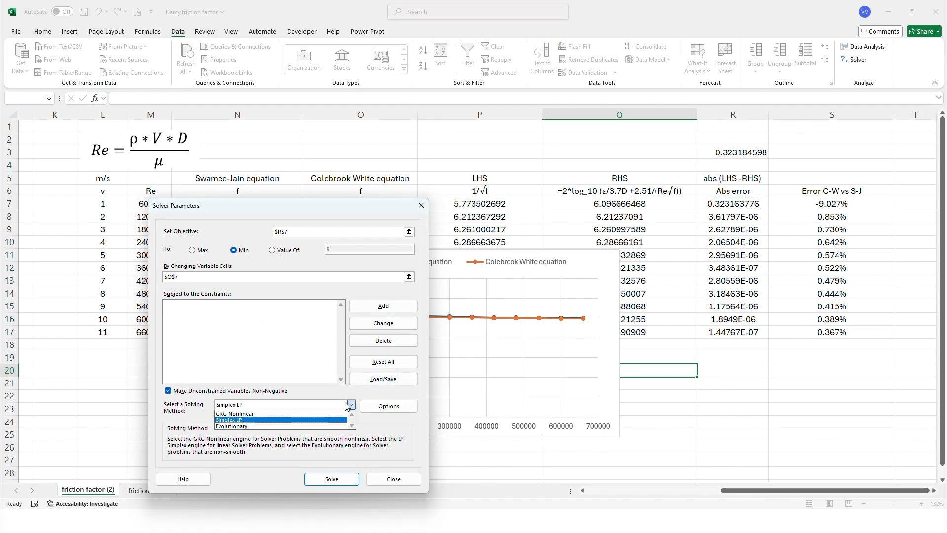
{"action": "left_click", "coordinate": [296, 427]}
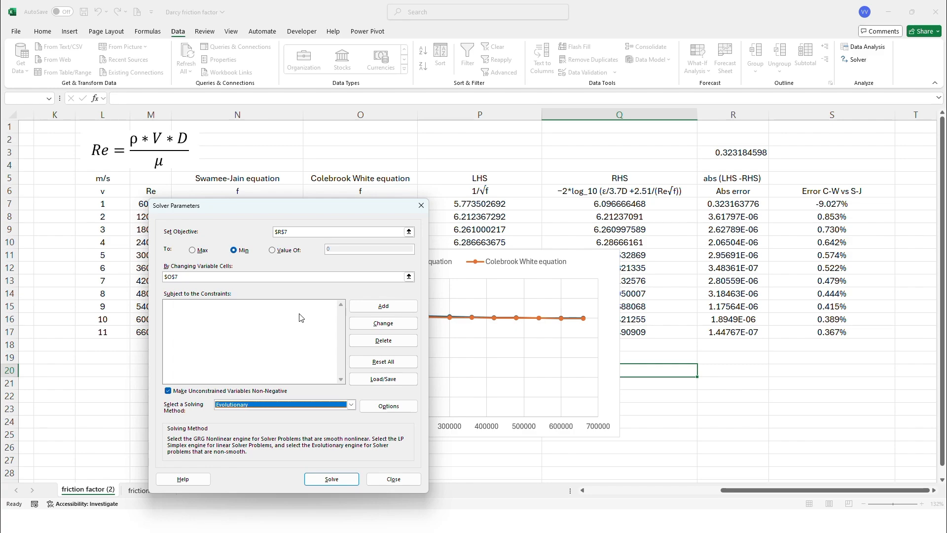
- Add Solver constraints bounding O7 to at most 0.04 and at least 0.015
{"action": "left_click", "coordinate": [383, 306]}
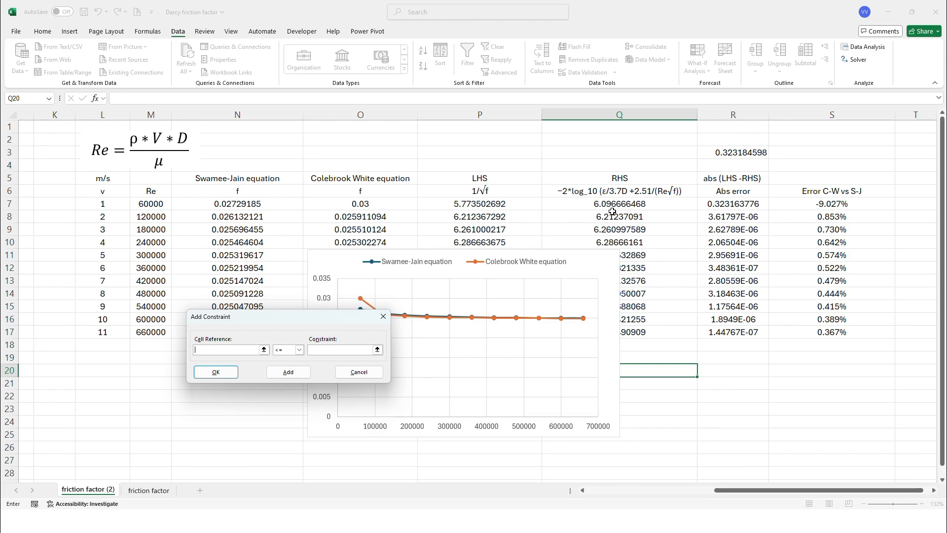
{"action": "left_click", "coordinate": [375, 204]}
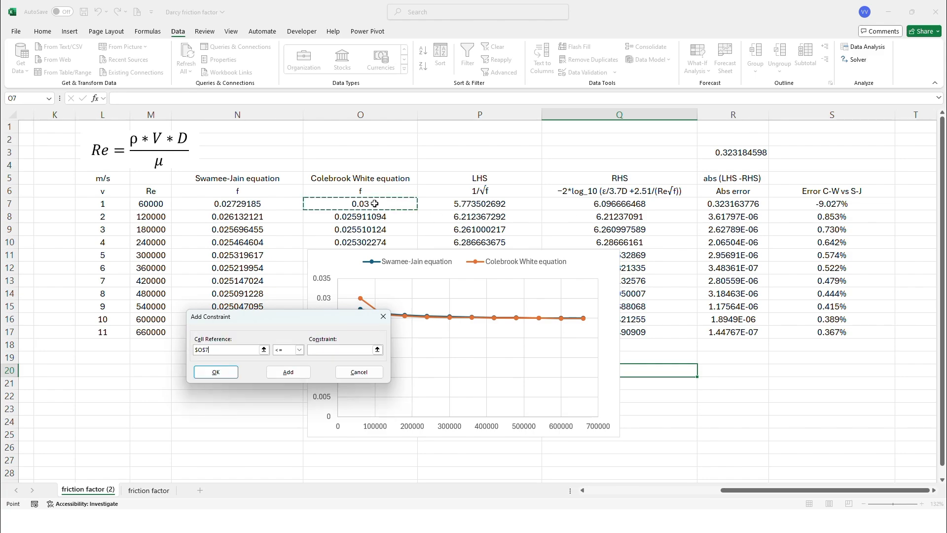
{"action": "left_click", "coordinate": [339, 351]}
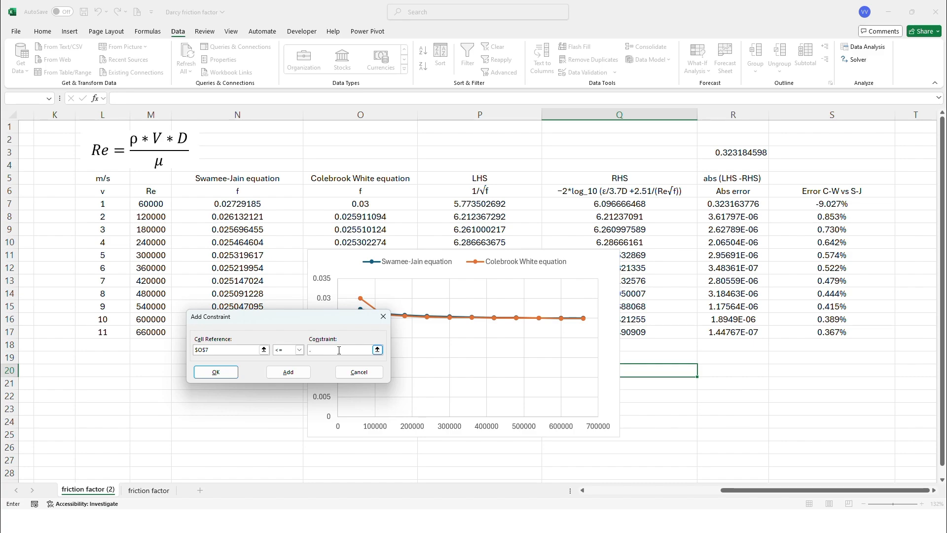
{"action": "type", "text": "4"}
{"action": "left_click", "coordinate": [289, 373]}
{"action": "left_click", "coordinate": [299, 352]}
{"action": "left_click", "coordinate": [284, 371]}
{"action": "left_click", "coordinate": [367, 199]}
{"action": "left_click", "coordinate": [329, 351]}
{"action": "type", "text": ".015"}
{"action": "left_click", "coordinate": [284, 374]}
{"action": "left_click", "coordinate": [355, 374]}
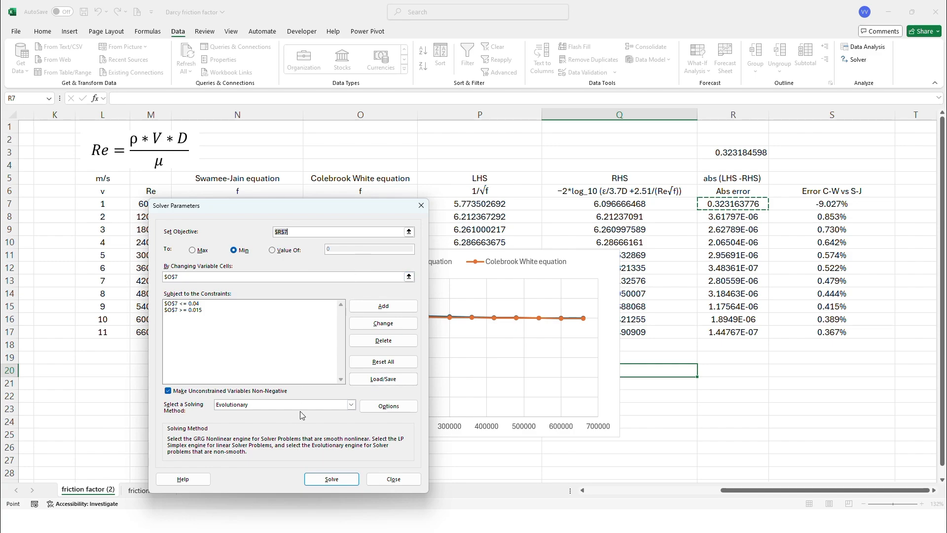
- Reselect R7 as the objective, solve with the Evolutionary method and keep the Solver solution
{"action": "left_click", "coordinate": [409, 232]}
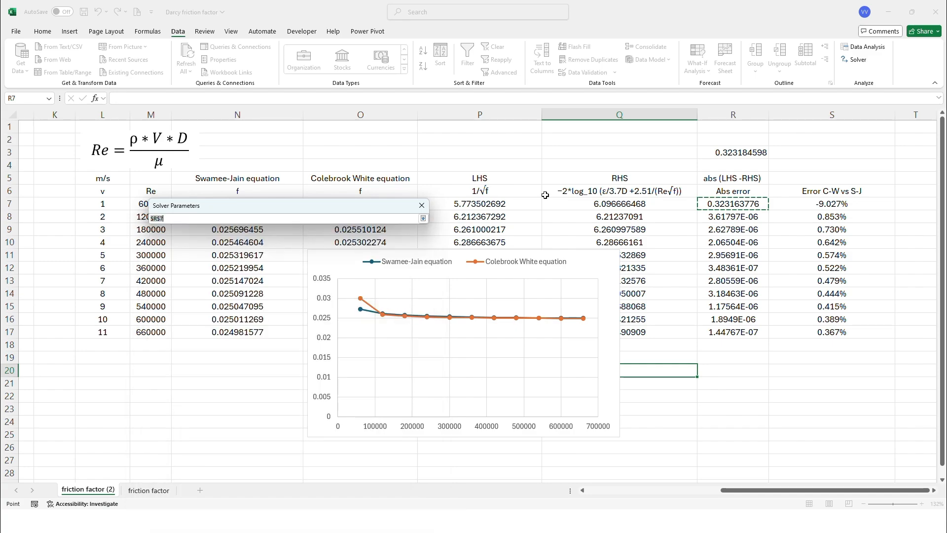
{"action": "left_click", "coordinate": [738, 204]}
{"action": "left_click", "coordinate": [423, 218]}
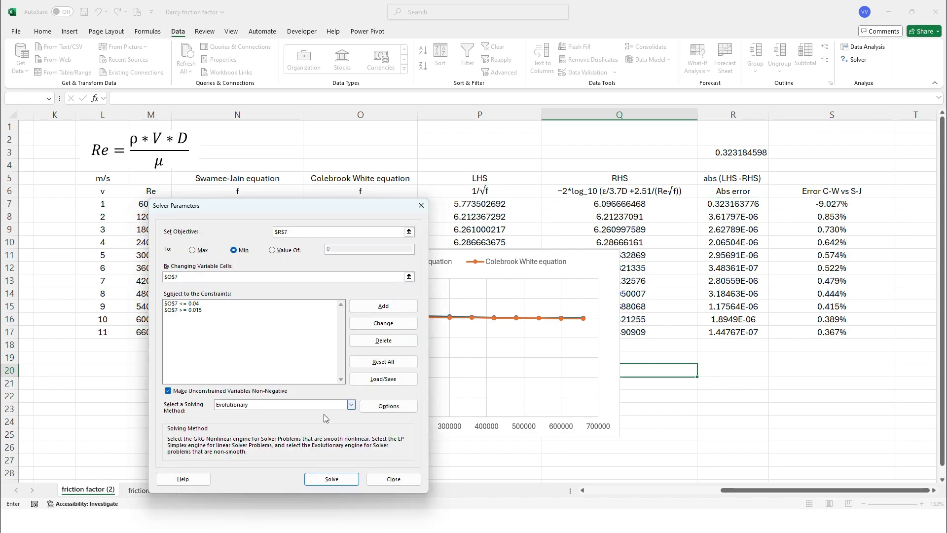
{"action": "left_click", "coordinate": [332, 479]}
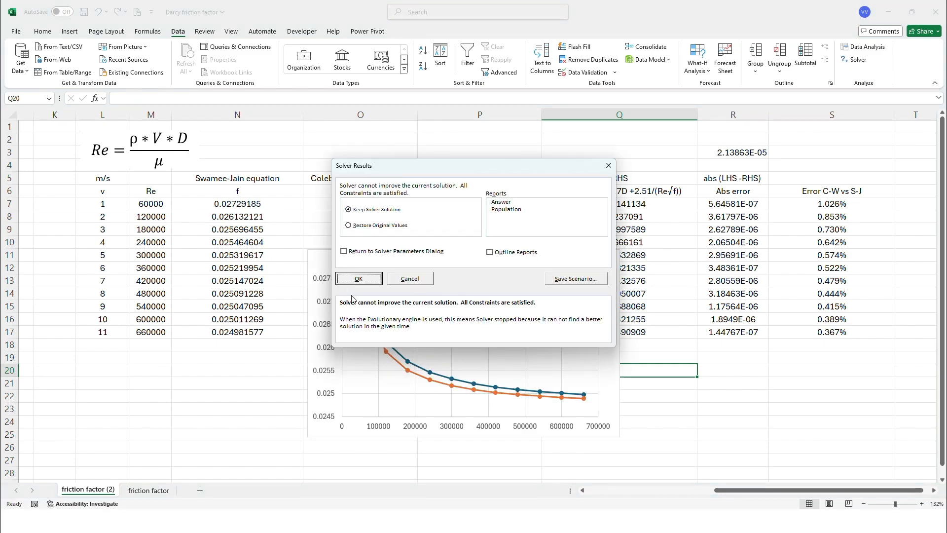
{"action": "left_click", "coordinate": [376, 277]}
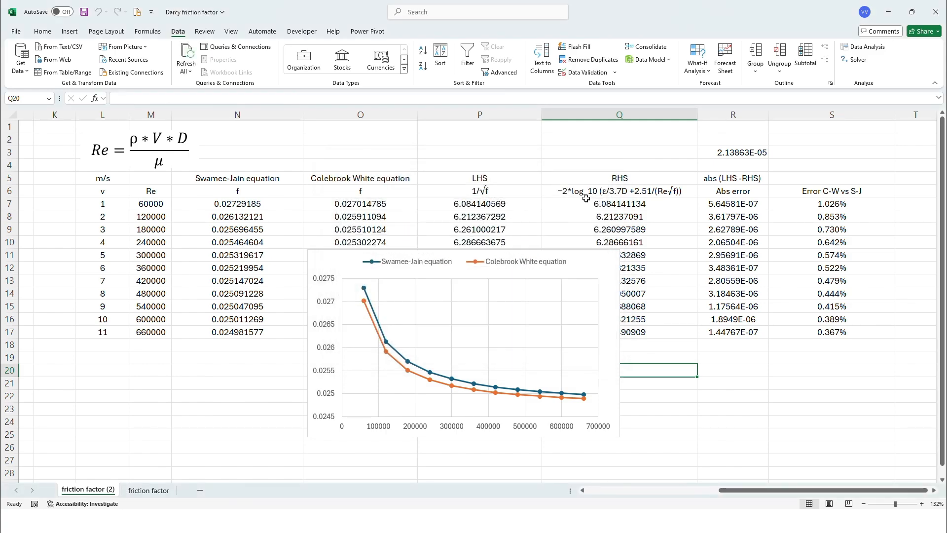
- Compare the solved Colebrook friction factor in O7 with the Swamee-Jain value in N7 and the error in S7
{"action": "left_click", "coordinate": [373, 206]}
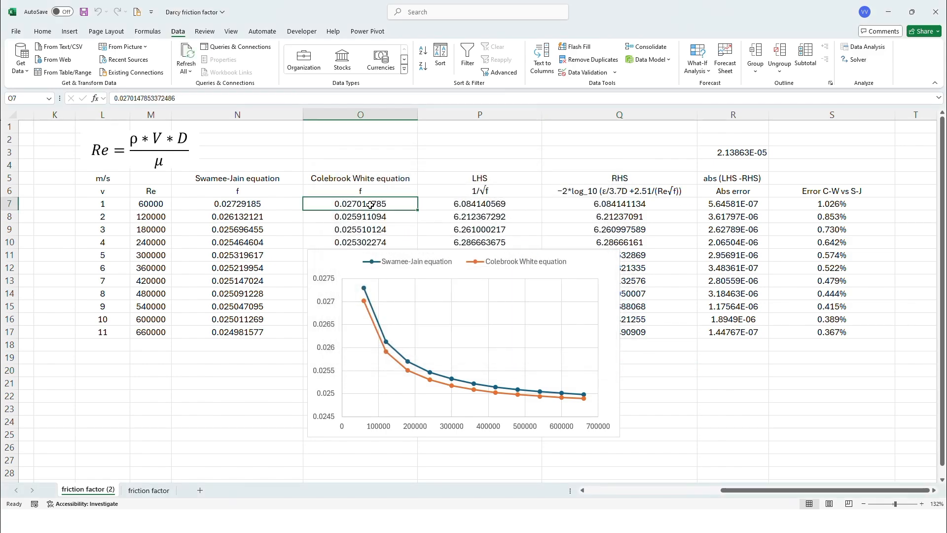
{"action": "left_click", "coordinate": [240, 204]}
{"action": "left_click", "coordinate": [330, 203]}
{"action": "left_click", "coordinate": [248, 203]}
{"action": "left_click", "coordinate": [345, 196]}
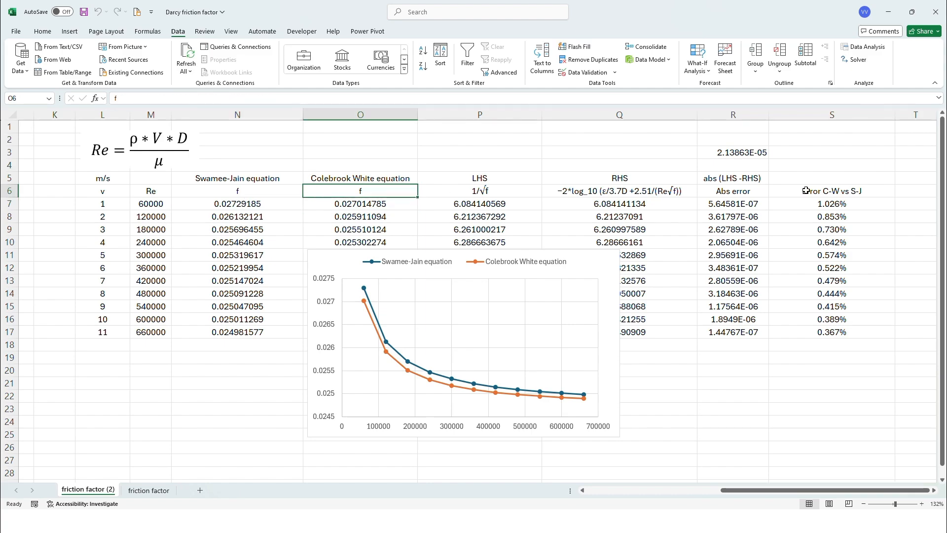
{"action": "left_click", "coordinate": [833, 206]}
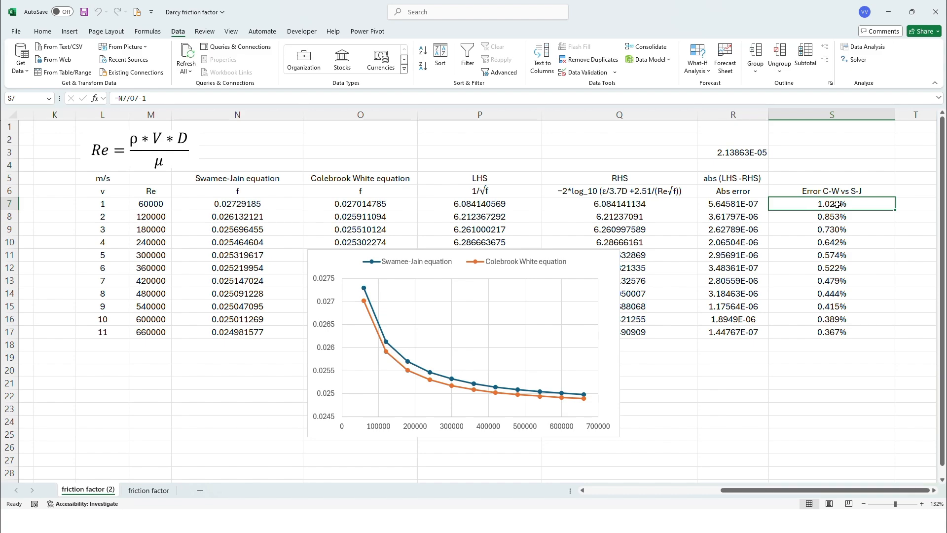
{"action": "left_click", "coordinate": [487, 196]}
{"action": "left_click", "coordinate": [403, 203]}
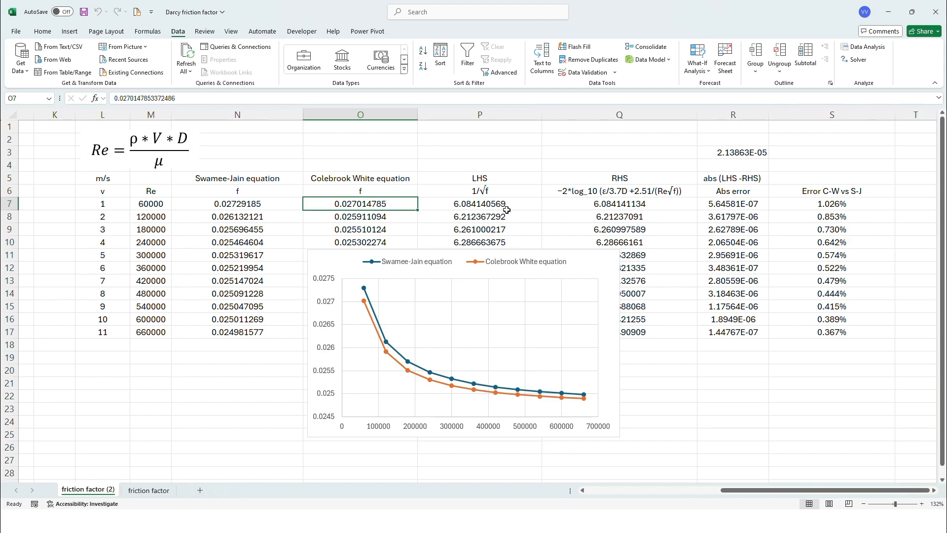
- Switch to the PowerPoint slide show and advance to the Projectile Motion slide
{"action": "key", "text": "alt+Tab"}
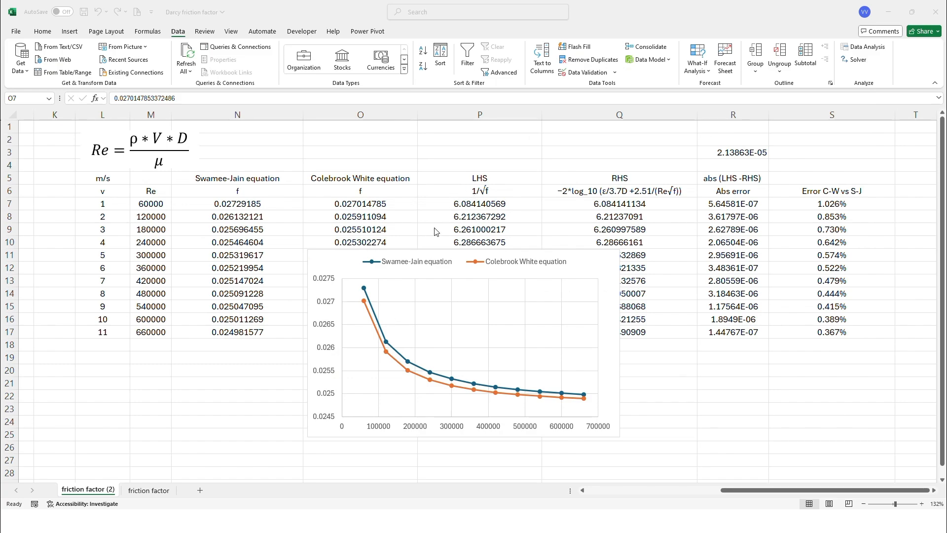
{"action": "key", "text": "alt+Tab"}
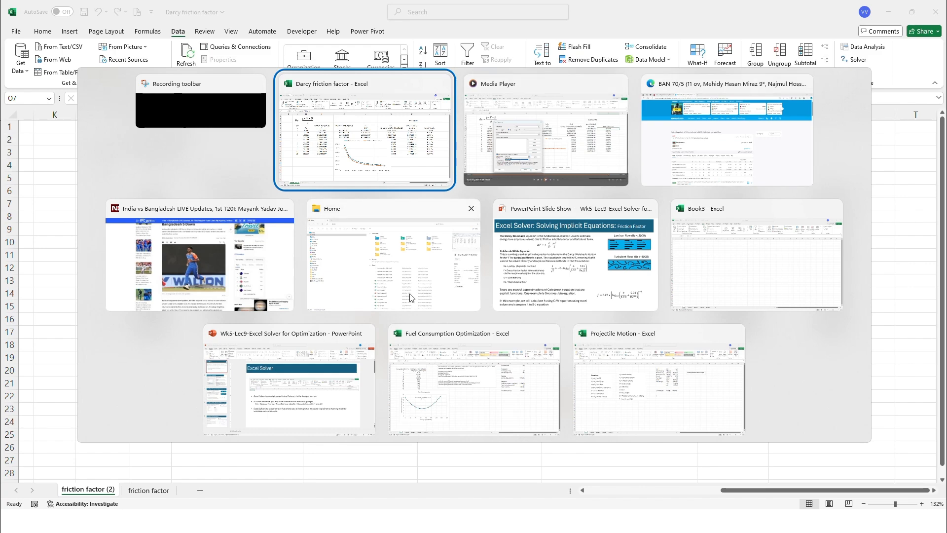
{"action": "left_click", "coordinate": [594, 368]}
{"action": "key", "text": "alt+Tab"}
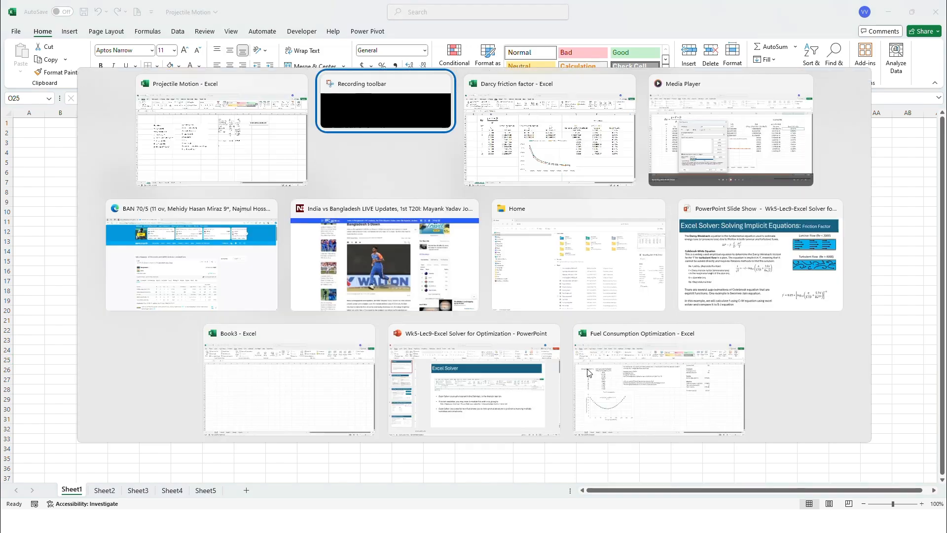
{"action": "left_click", "coordinate": [715, 245]}
{"action": "key", "text": "Right"}
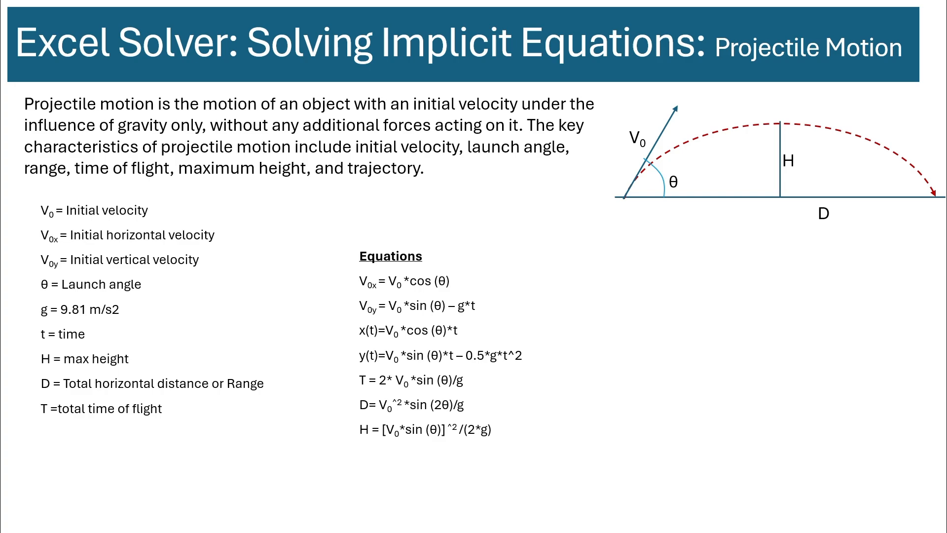
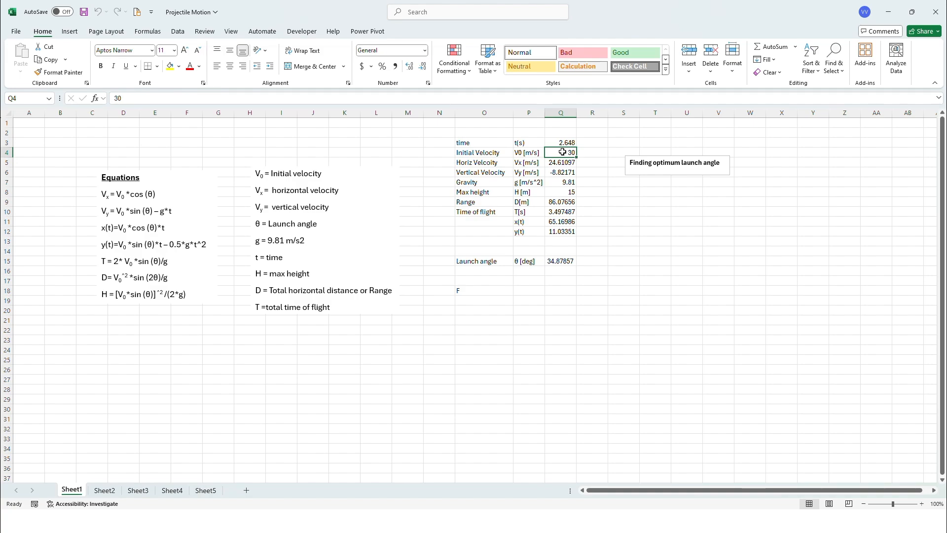
{"action": "left_click_drag", "start_coordinate": [562, 152], "coordinate": [527, 154]}
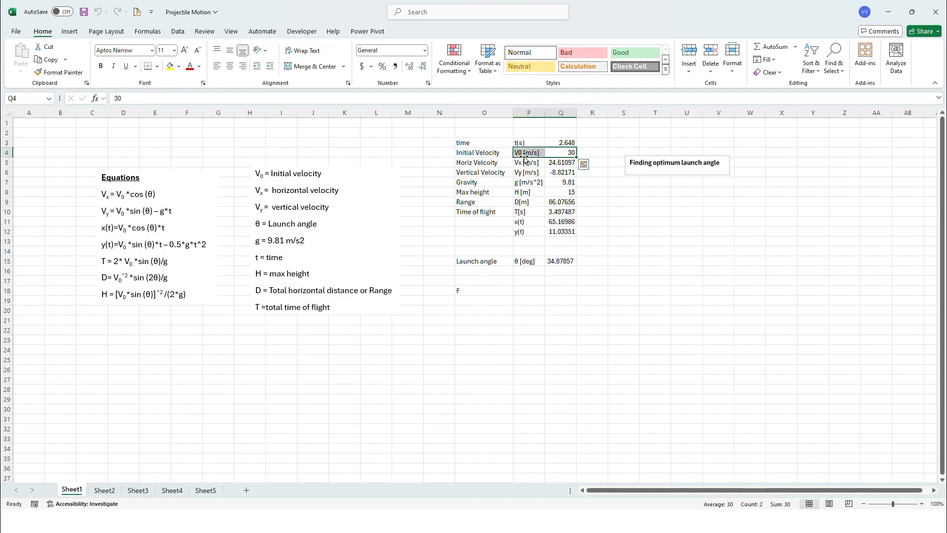
{"action": "left_click", "coordinate": [565, 153]}
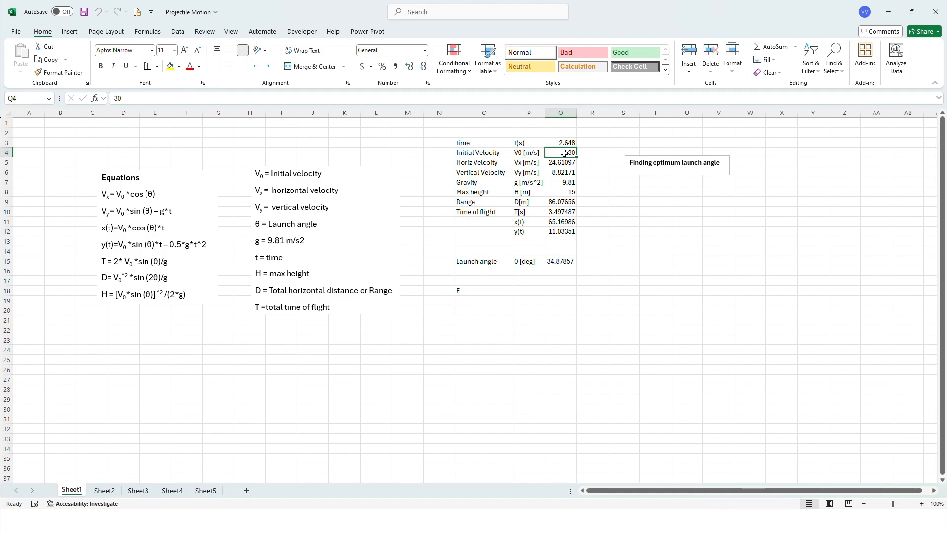
{"action": "left_click", "coordinate": [527, 262]}
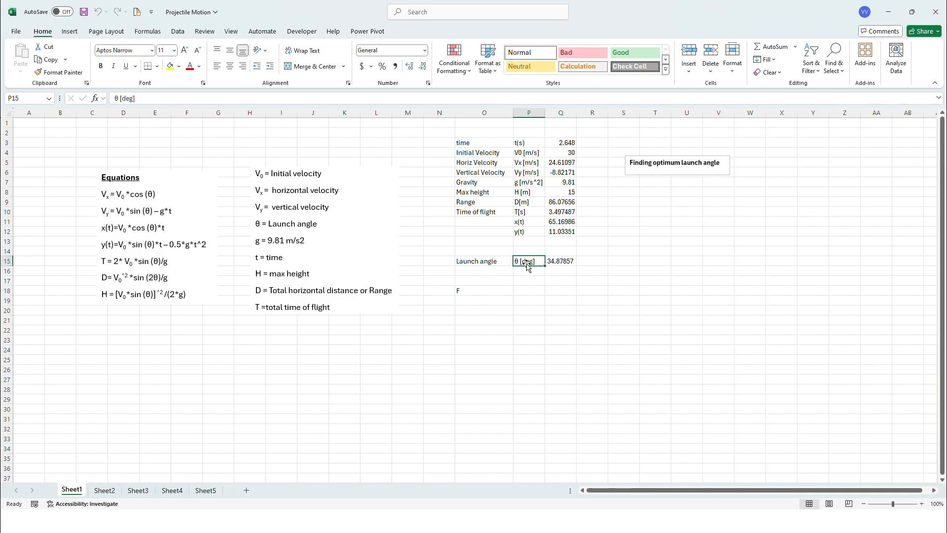
{"action": "right_click", "coordinate": [492, 262]}
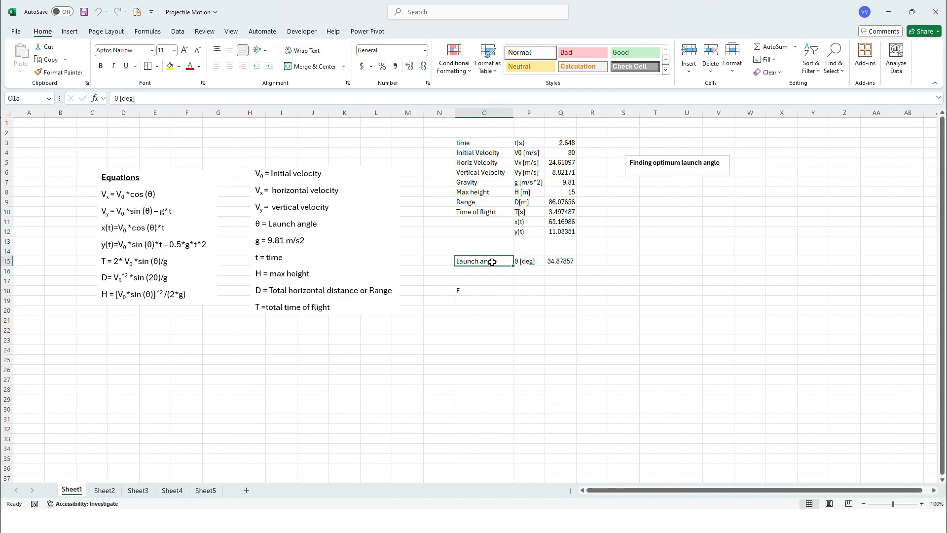
{"action": "key", "text": "Escape"}
- Add a bold heading "Variable" in O14 above the launch angle and clear the stray F from O18
{"action": "left_click", "coordinate": [476, 248]}
{"action": "type", "text": "Variable"}
{"action": "key", "text": "Return"}
{"action": "left_click", "coordinate": [476, 248]}
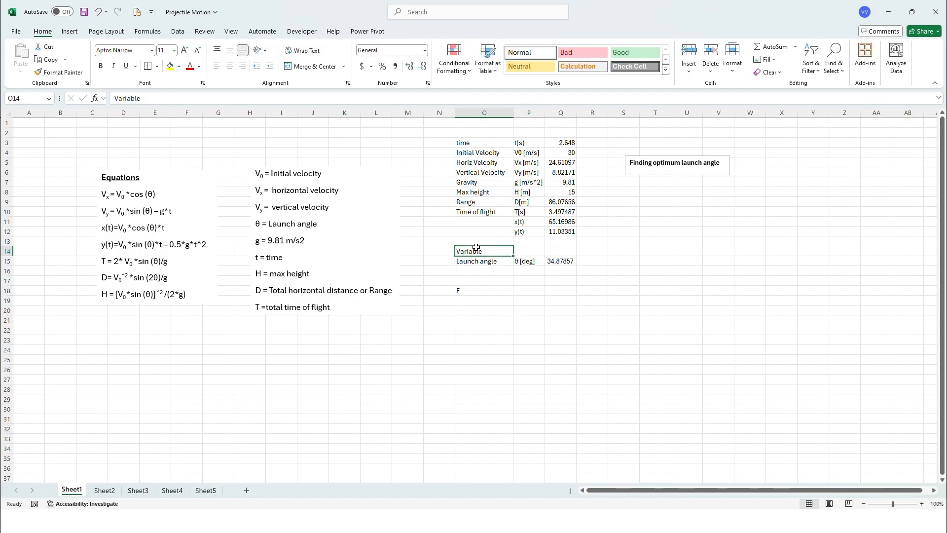
{"action": "left_click", "coordinate": [101, 66]}
{"action": "left_click", "coordinate": [462, 294]}
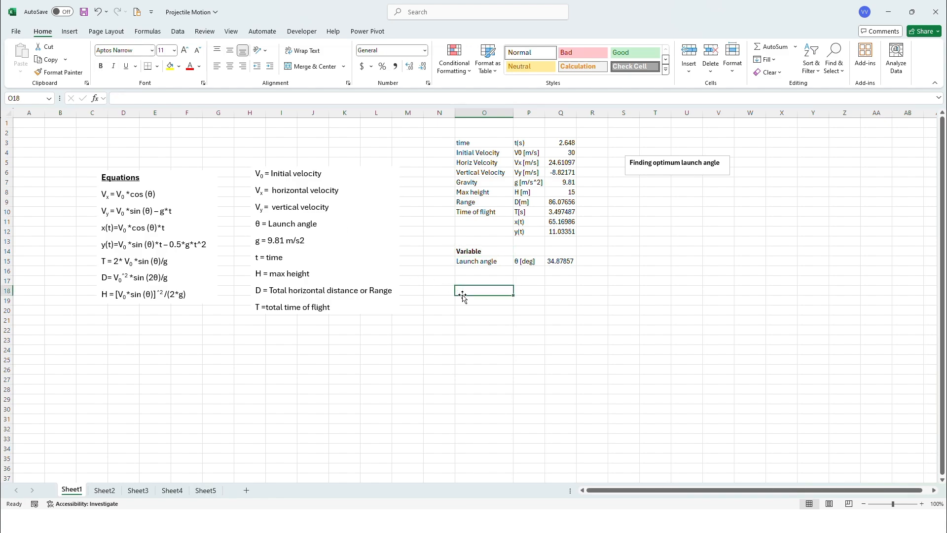
- Highlight the Range row, O9:Q9, with a yellow fill
{"action": "left_click", "coordinate": [547, 252]}
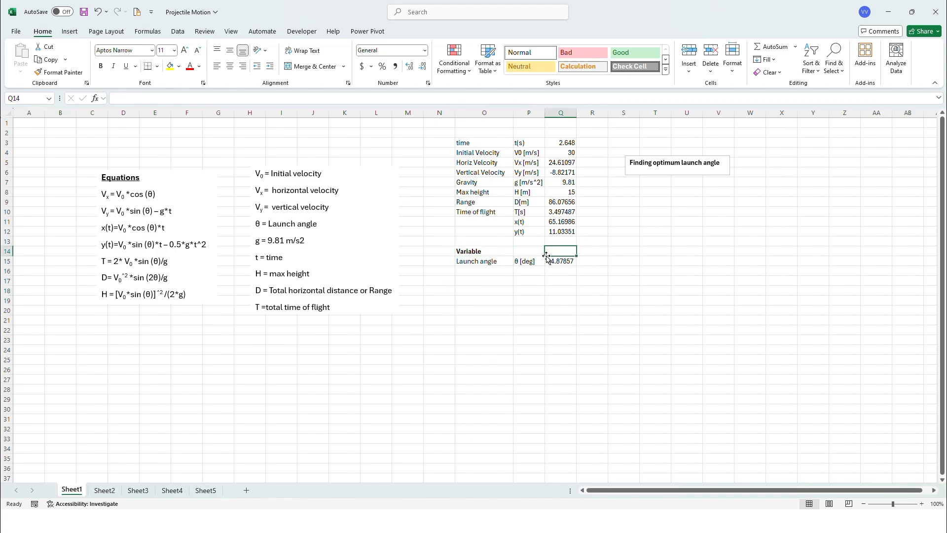
{"action": "left_click", "coordinate": [562, 202]}
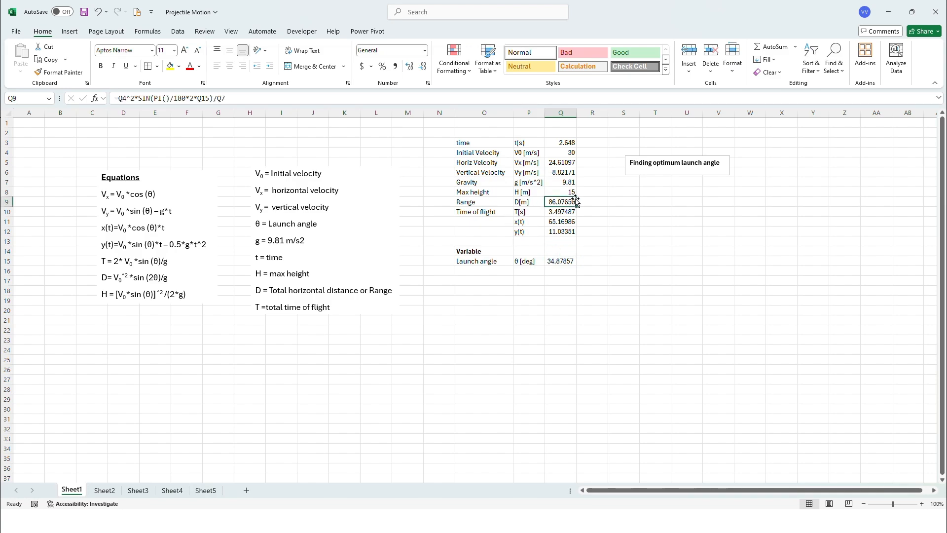
{"action": "right_click", "coordinate": [475, 203]}
{"action": "left_click", "coordinate": [459, 213]}
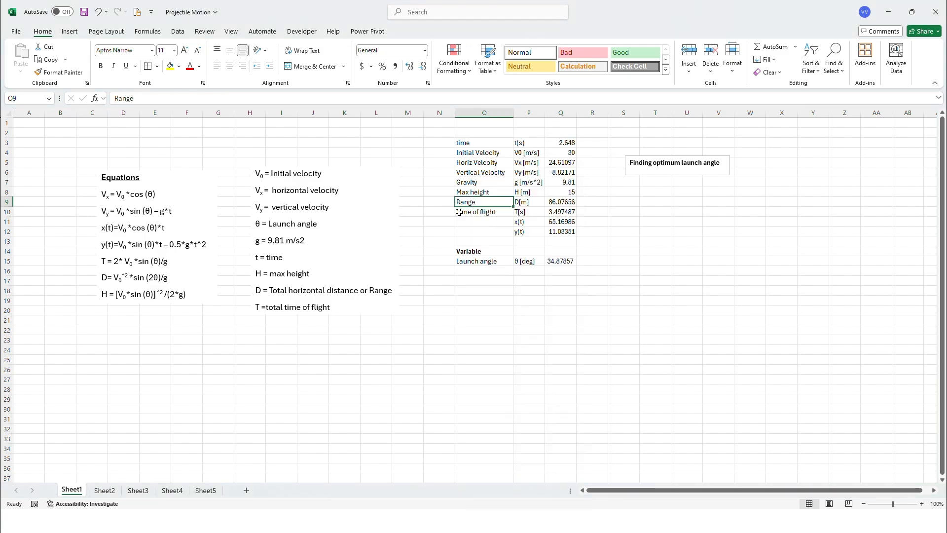
{"action": "left_click_drag", "start_coordinate": [467, 203], "coordinate": [563, 202]}
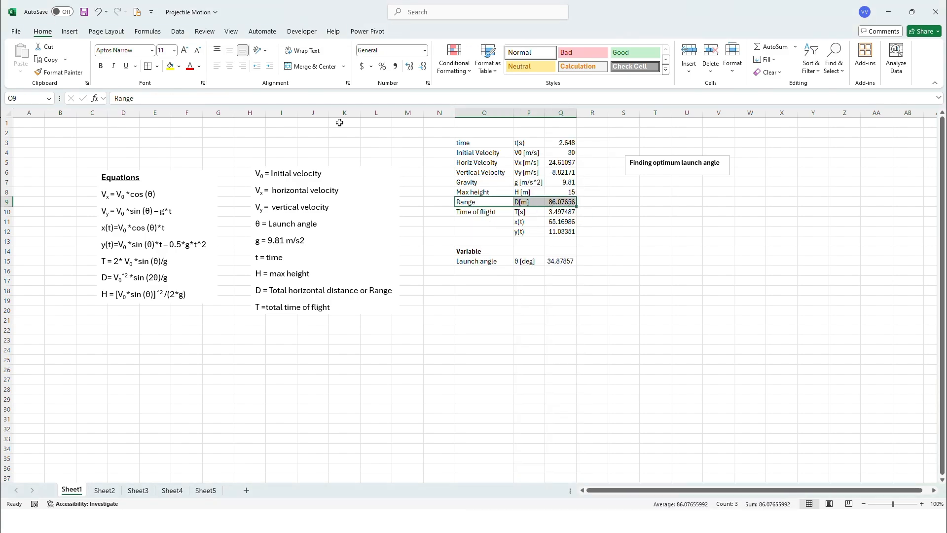
{"action": "left_click", "coordinate": [170, 66]}
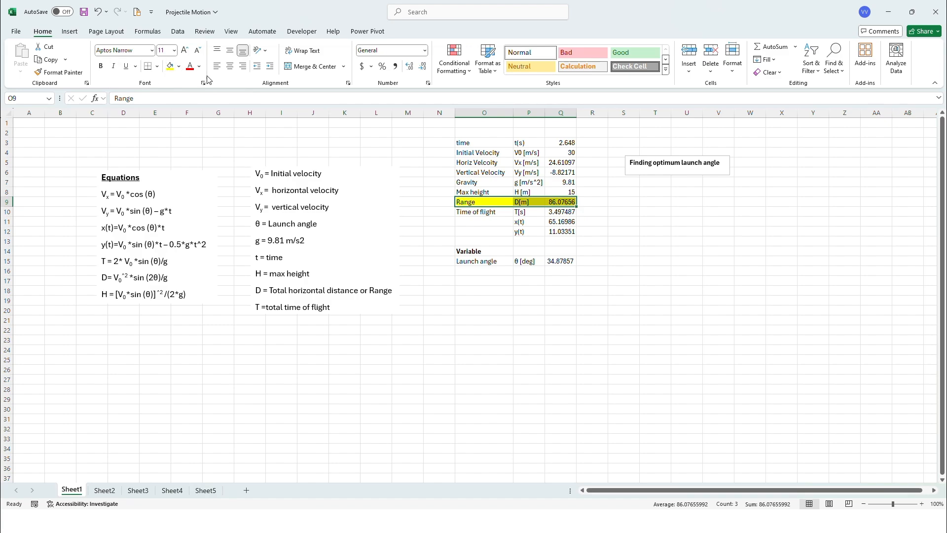
{"action": "left_click", "coordinate": [714, 203]}
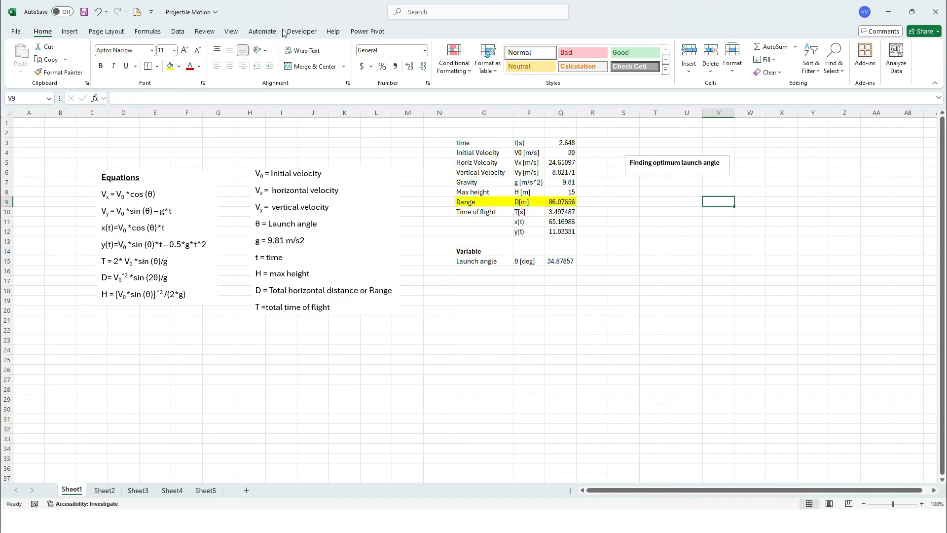
- Set Solver to maximize the range in Q9 by changing the launch angle in Q15
{"action": "left_click", "coordinate": [178, 31]}
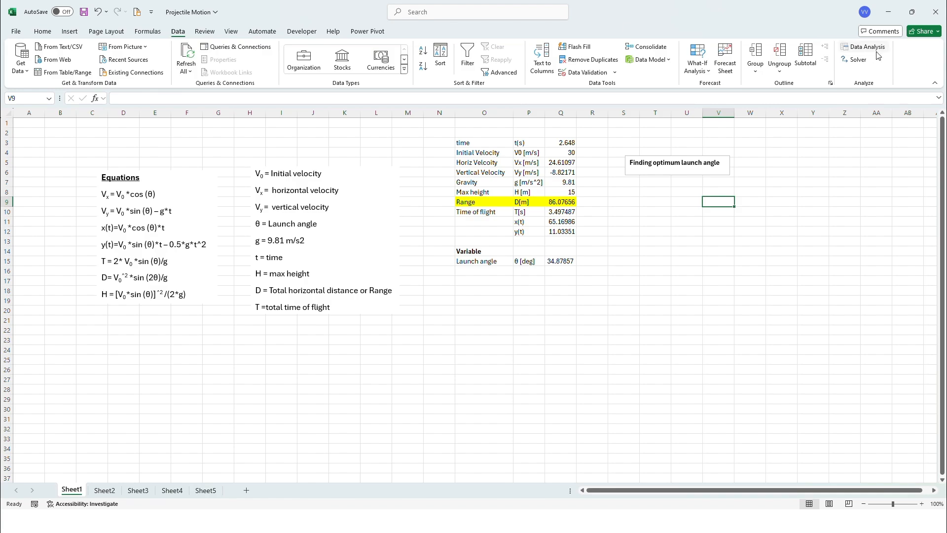
{"action": "left_click", "coordinate": [859, 59]}
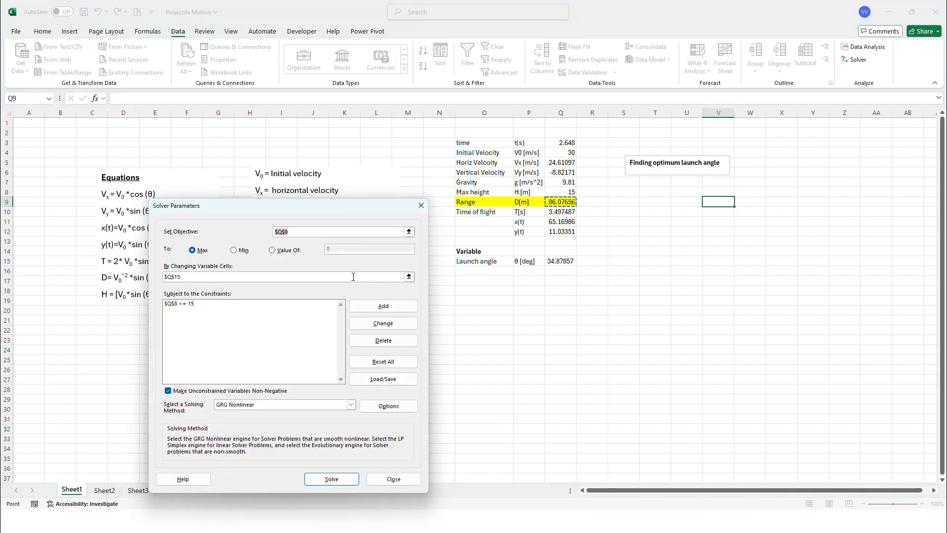
{"action": "left_click", "coordinate": [408, 232]}
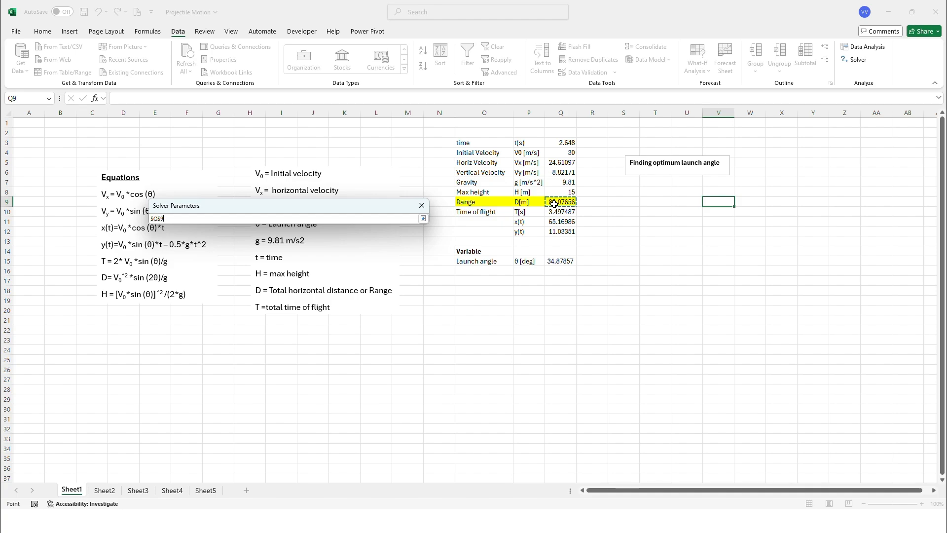
{"action": "left_click", "coordinate": [423, 219]}
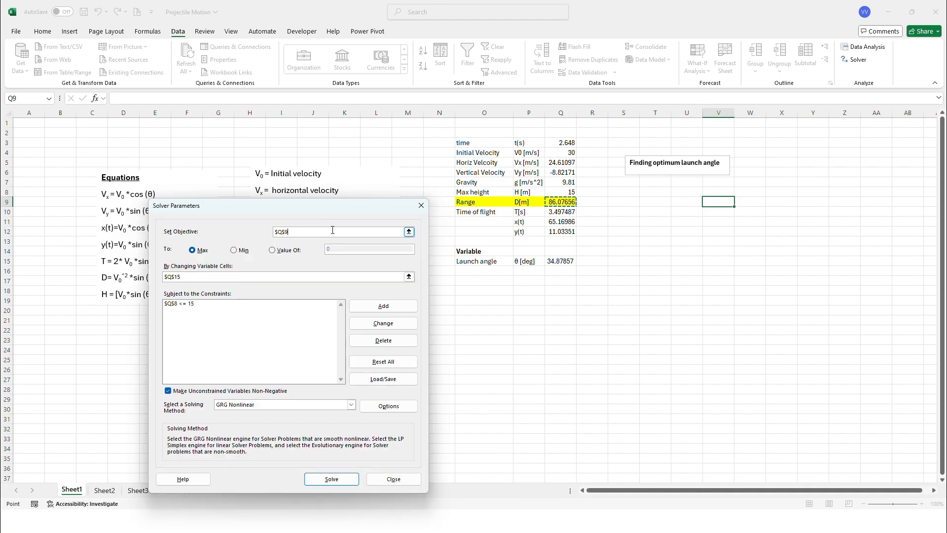
{"action": "left_click", "coordinate": [198, 252]}
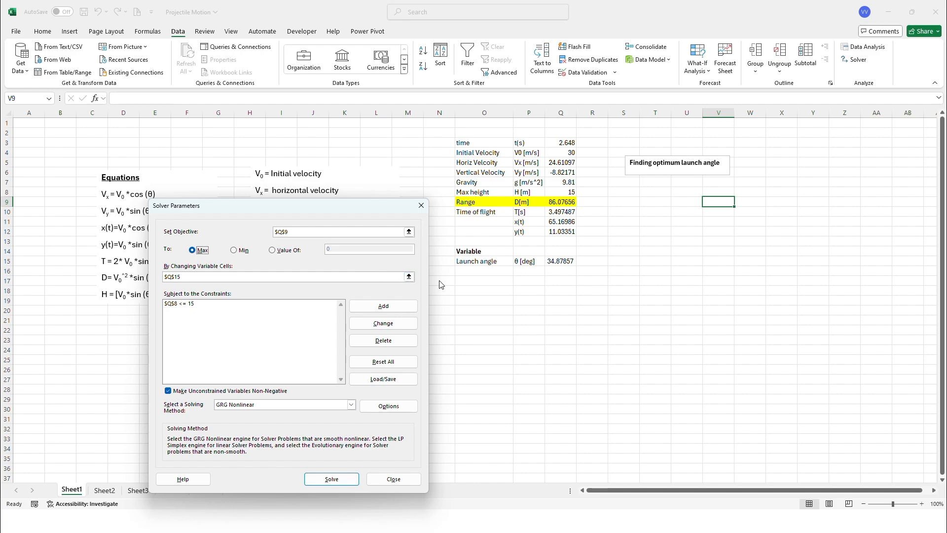
{"action": "left_click", "coordinate": [409, 276]}
{"action": "left_click", "coordinate": [569, 262]}
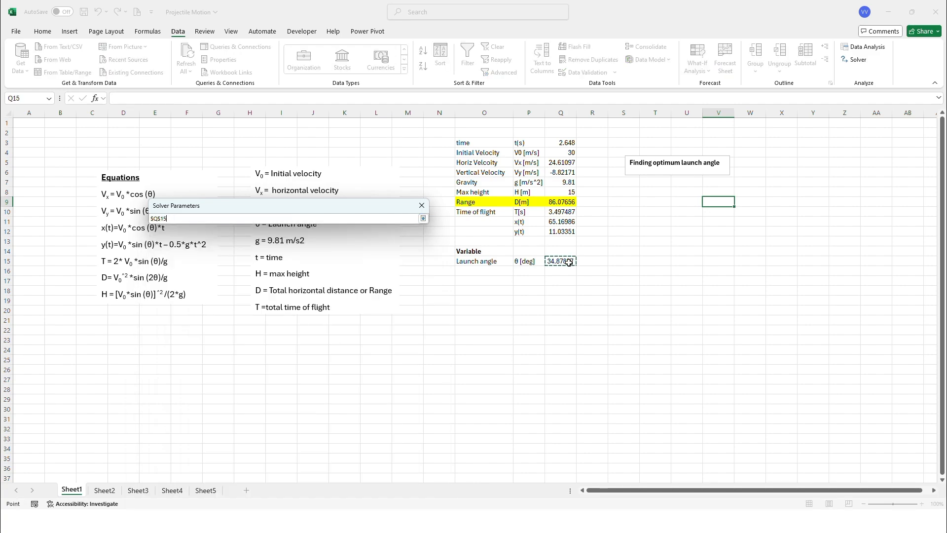
{"action": "left_click", "coordinate": [423, 219]}
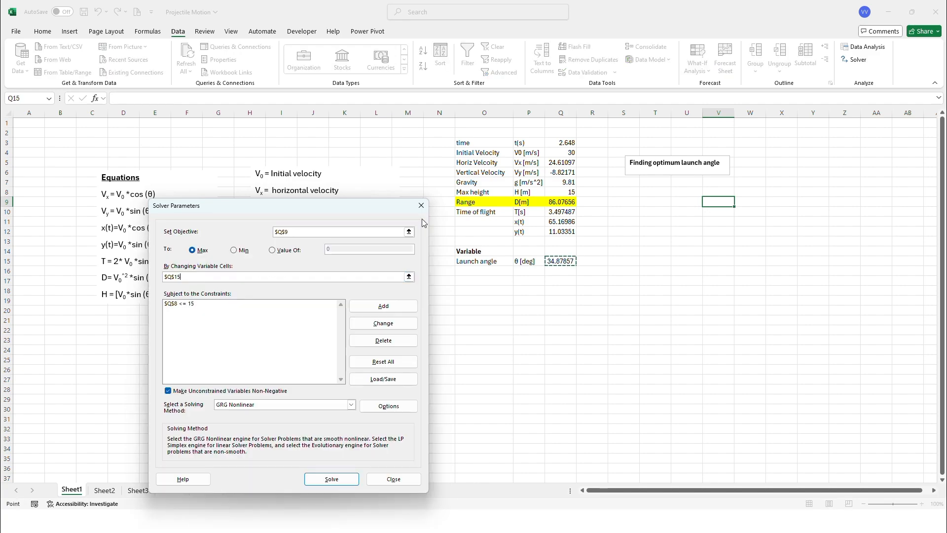
- Delete the $Q$8 <= 15 constraint, solve with GRG Nonlinear and keep the Solver solution
{"action": "left_click", "coordinate": [284, 305]}
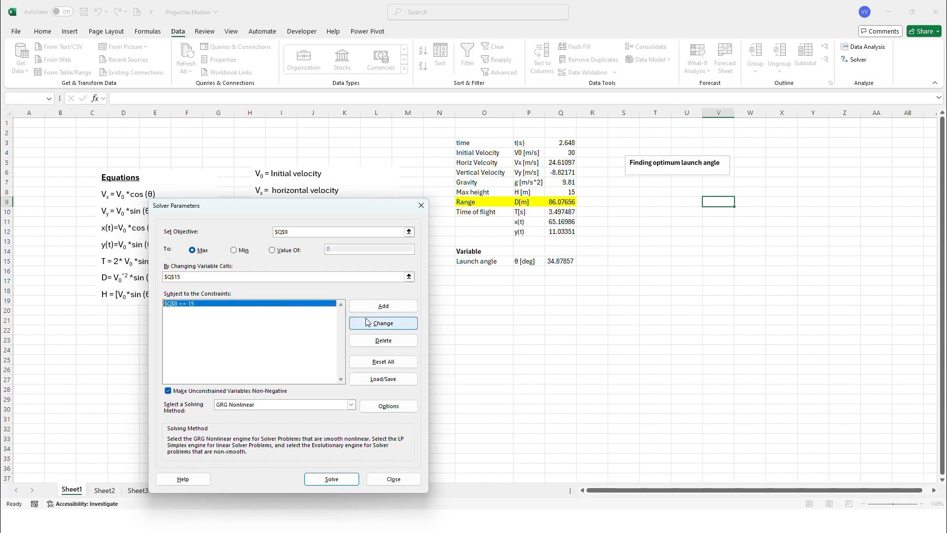
{"action": "left_click", "coordinate": [373, 340]}
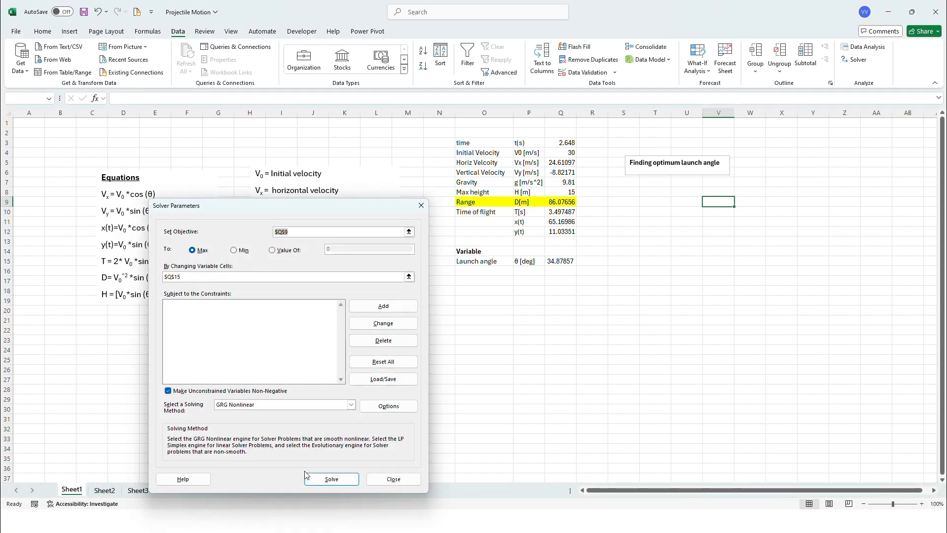
{"action": "left_click", "coordinate": [354, 482]}
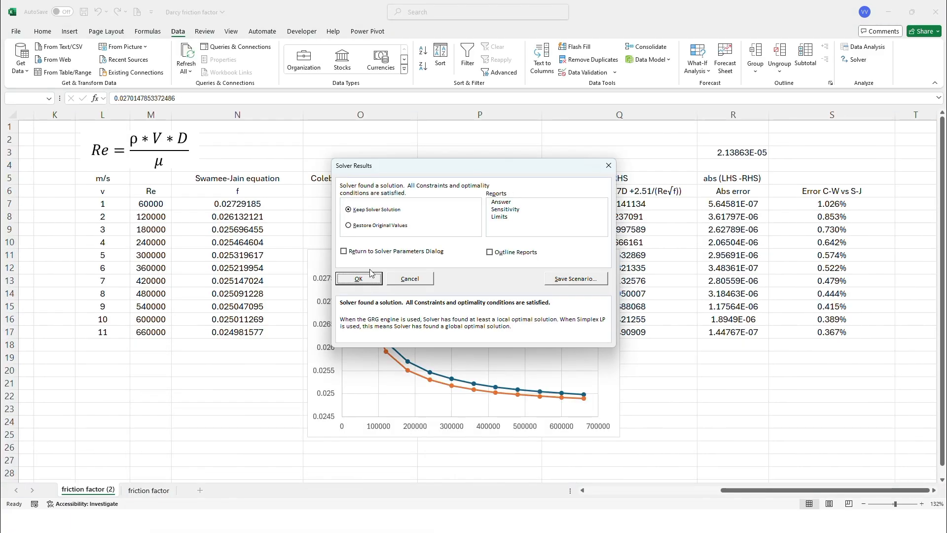
{"action": "left_click", "coordinate": [371, 275]}
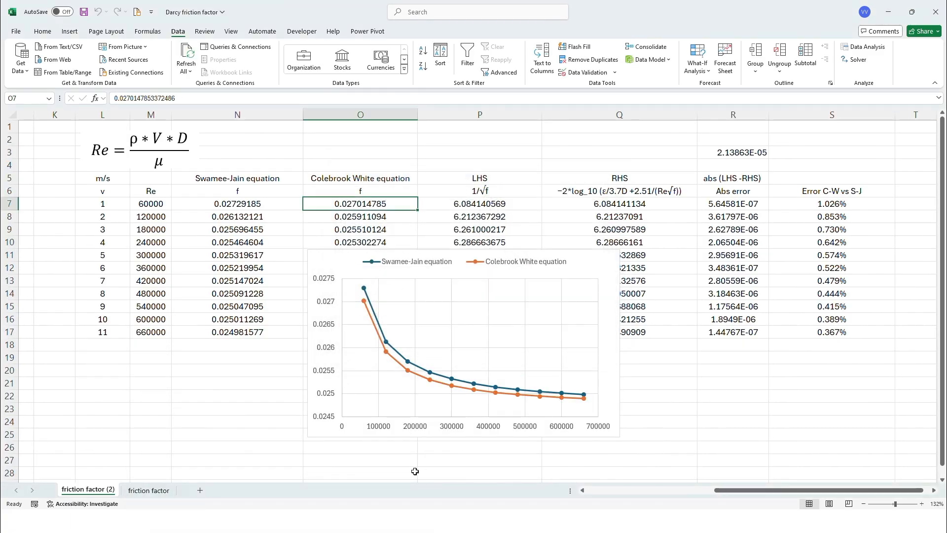
- Switch back to the Projectile Motion workbook and check the solved launch angle in Q15
{"action": "key", "text": "alt+Tab"}
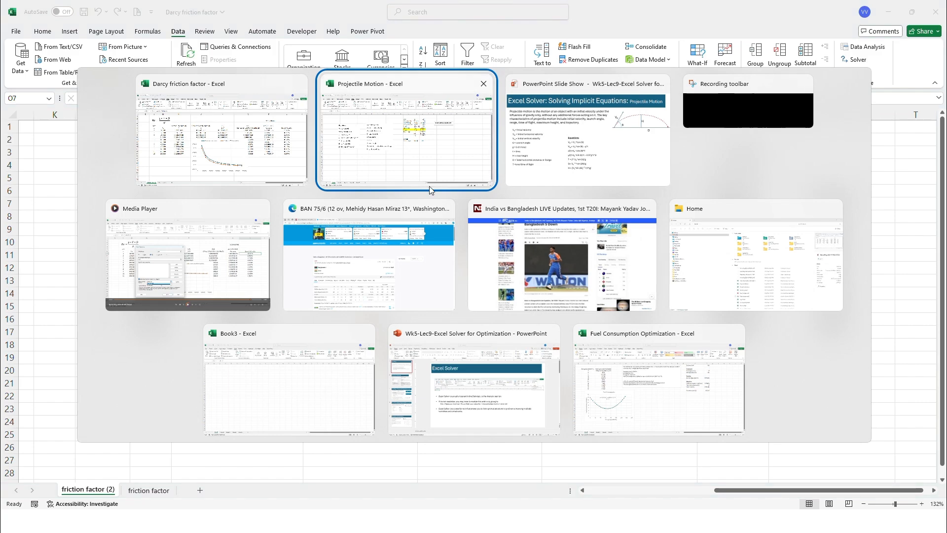
{"action": "left_click", "coordinate": [414, 142]}
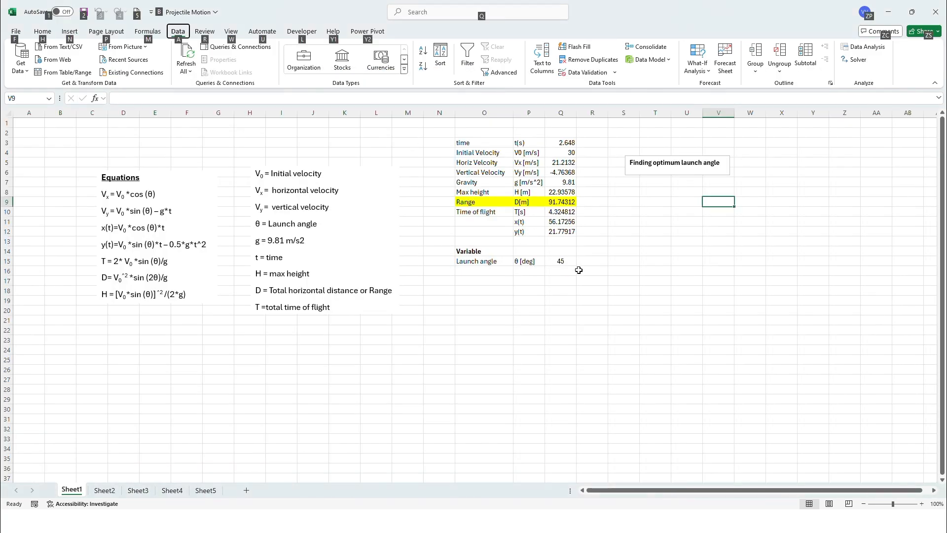
{"action": "left_click", "coordinate": [562, 262]}
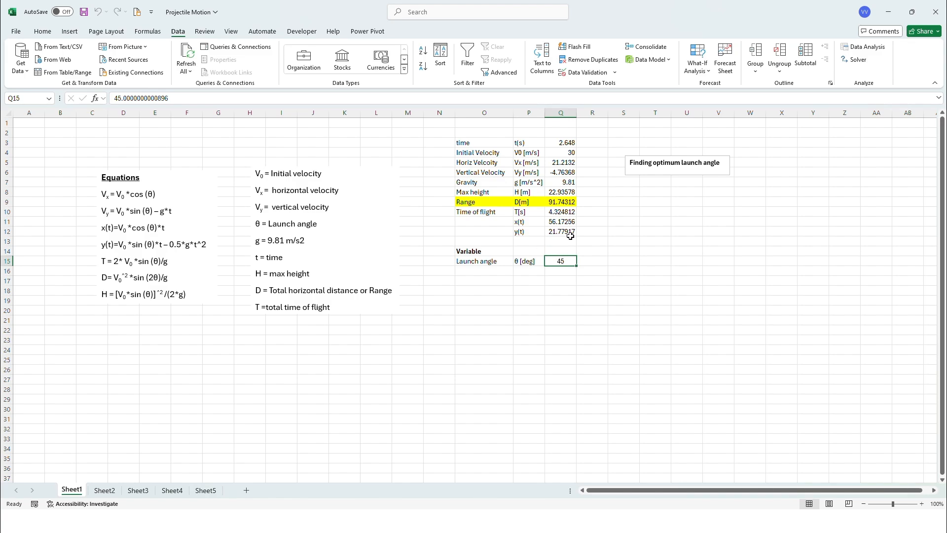
- Shade the Max height row, O8:Q8, with a light gray theme fill
{"action": "left_click_drag", "start_coordinate": [566, 191], "coordinate": [480, 192]}
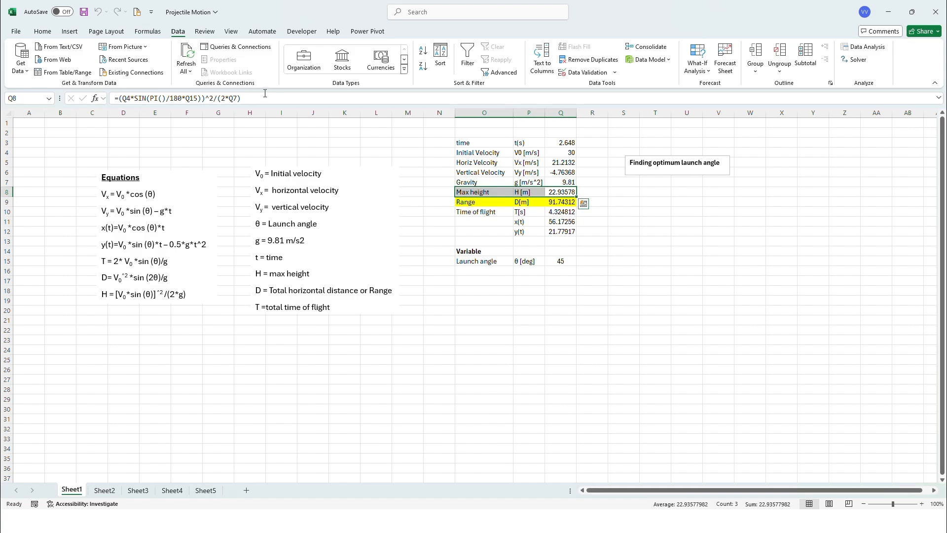
{"action": "left_click", "coordinate": [42, 31]}
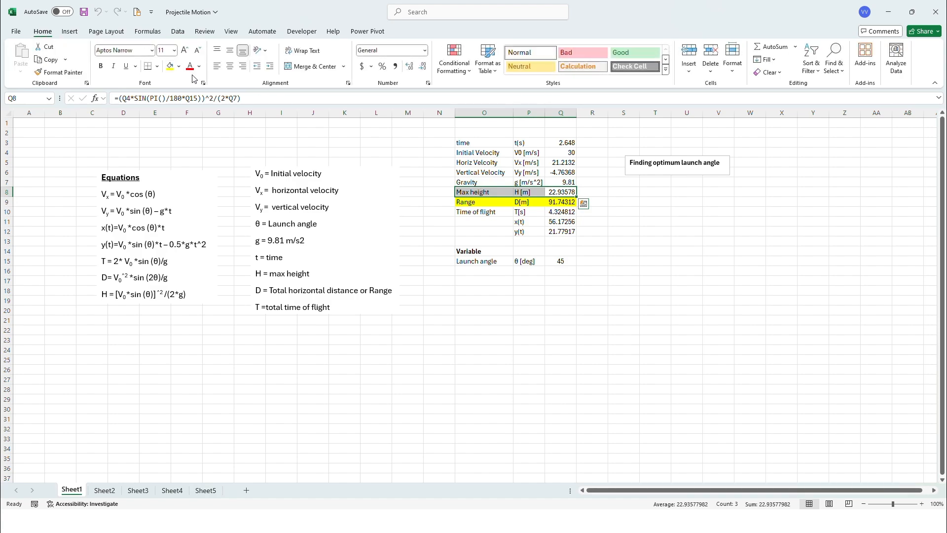
{"action": "left_click", "coordinate": [179, 67]}
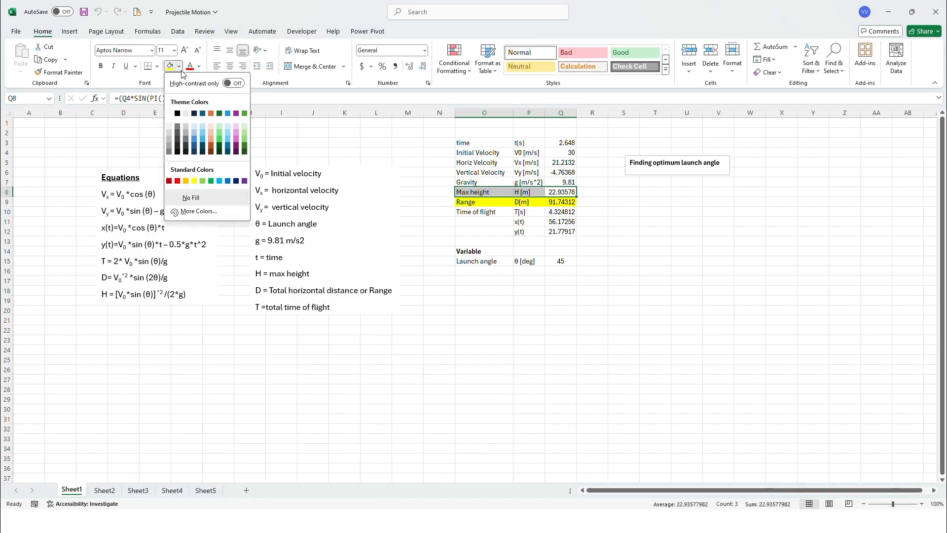
{"action": "left_click", "coordinate": [186, 113]}
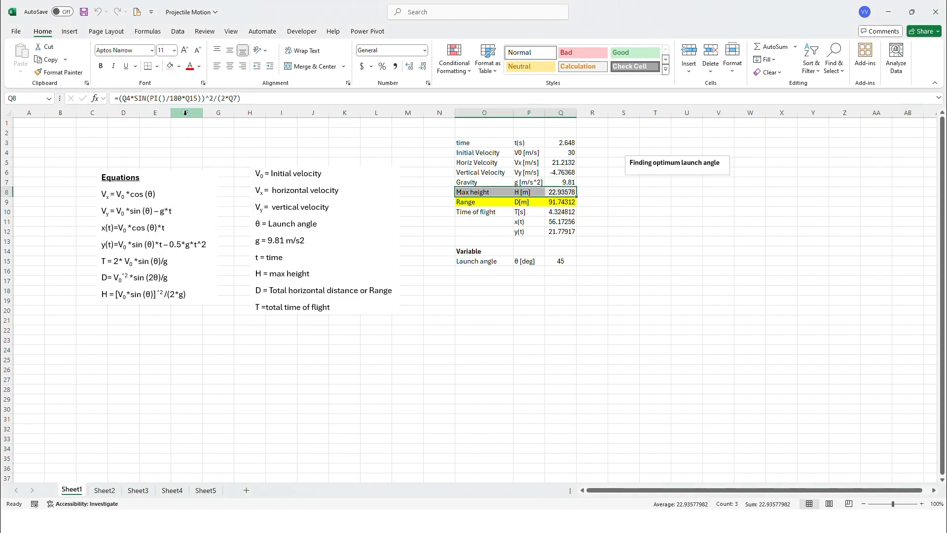
{"action": "left_click", "coordinate": [612, 193]}
- Enter 20 in R8 as the limit beside the max height
{"action": "left_click", "coordinate": [601, 194]}
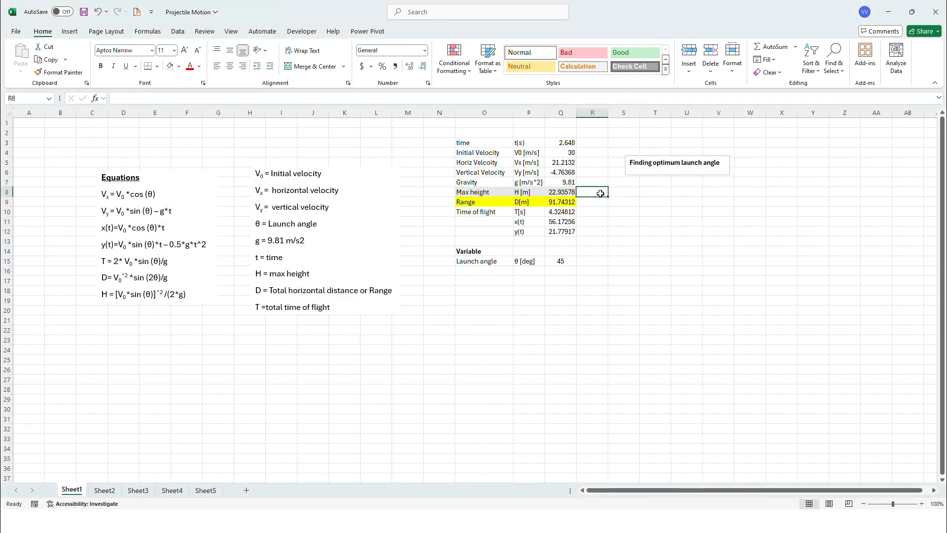
{"action": "key", "text": "Down"}
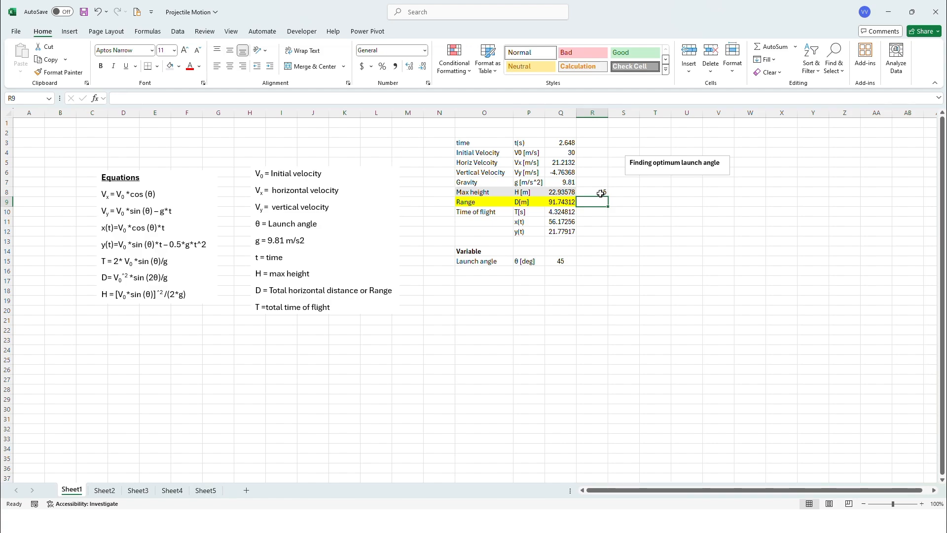
{"action": "left_click", "coordinate": [601, 194]}
{"action": "type", "text": "20"}
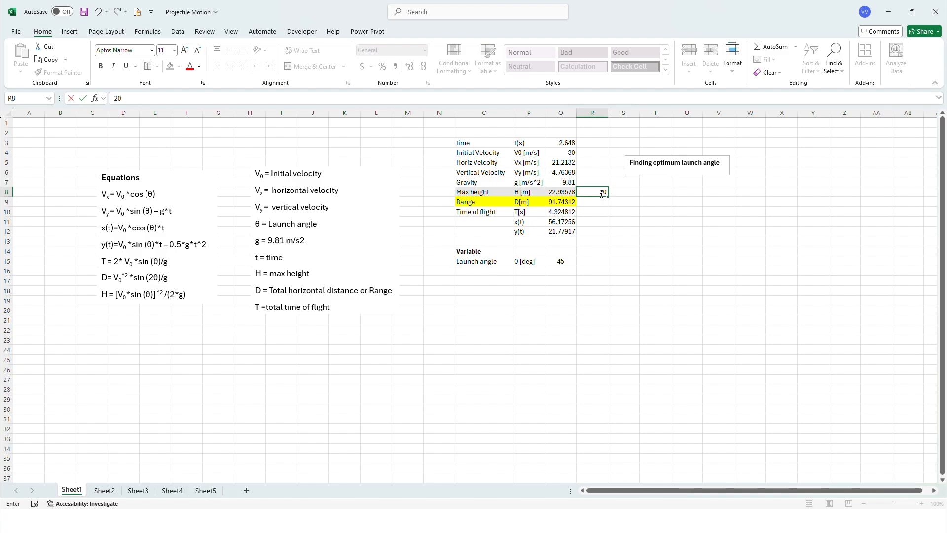
{"action": "key", "text": "Escape"}
{"action": "key", "text": "Left"}
- Add a Solver constraint that keeps the max height in Q8 less than or equal to the limit in R8
{"action": "left_click", "coordinate": [569, 261]}
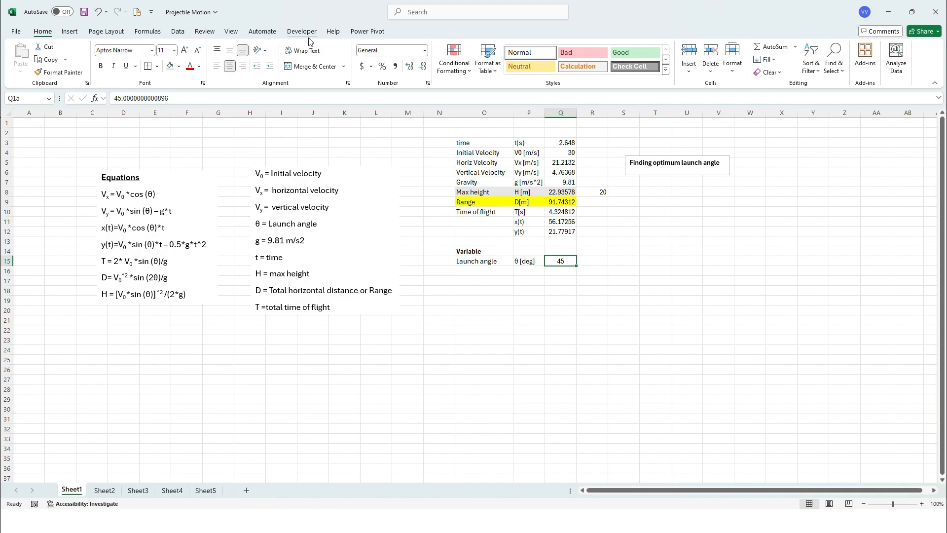
{"action": "left_click", "coordinate": [178, 31]}
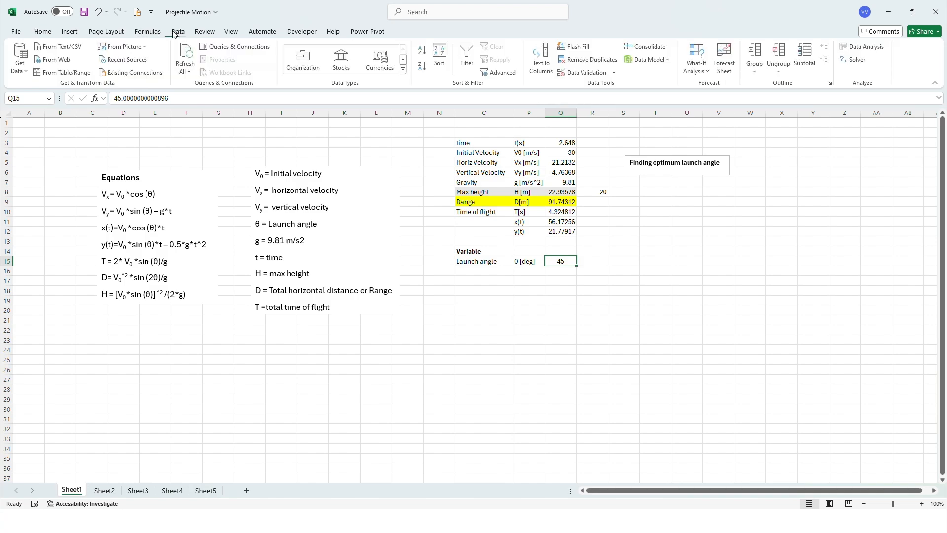
{"action": "left_click", "coordinate": [856, 59]}
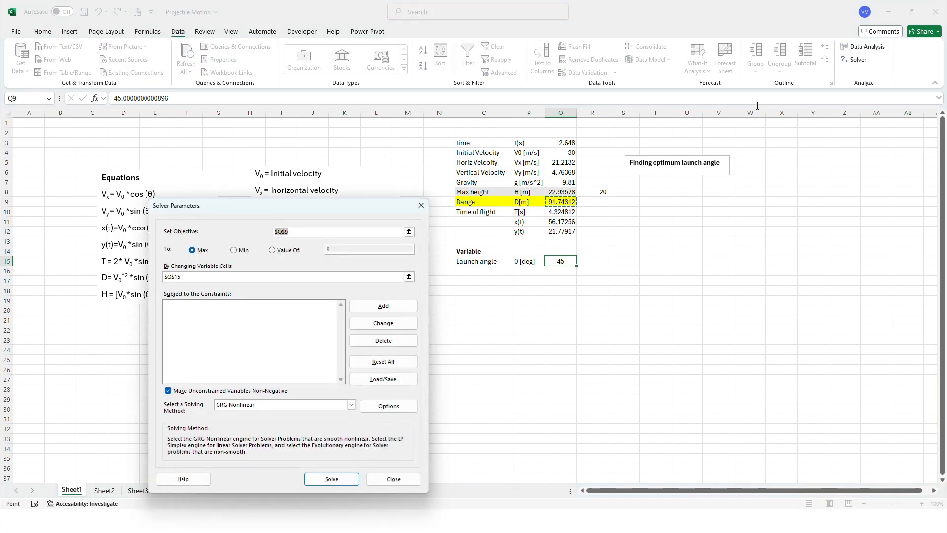
{"action": "left_click", "coordinate": [398, 306]}
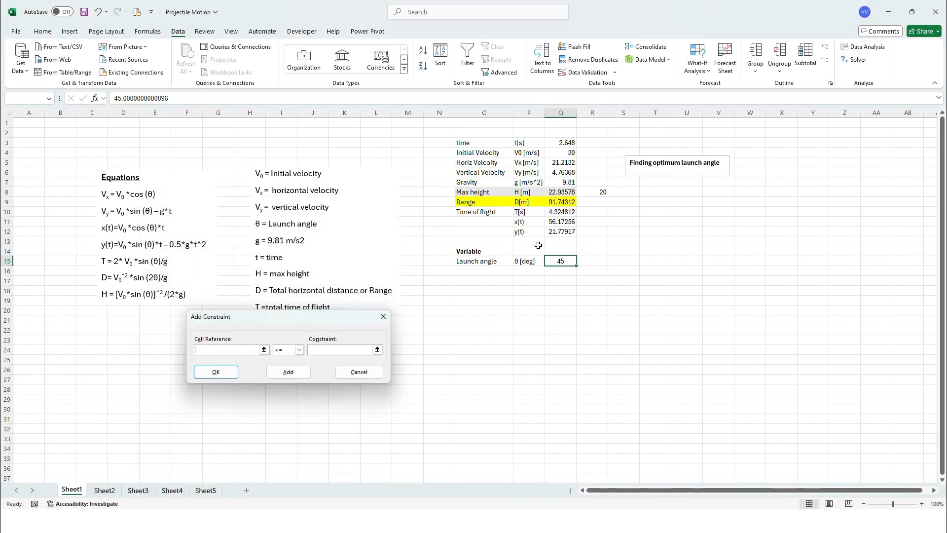
{"action": "left_click", "coordinate": [560, 192]}
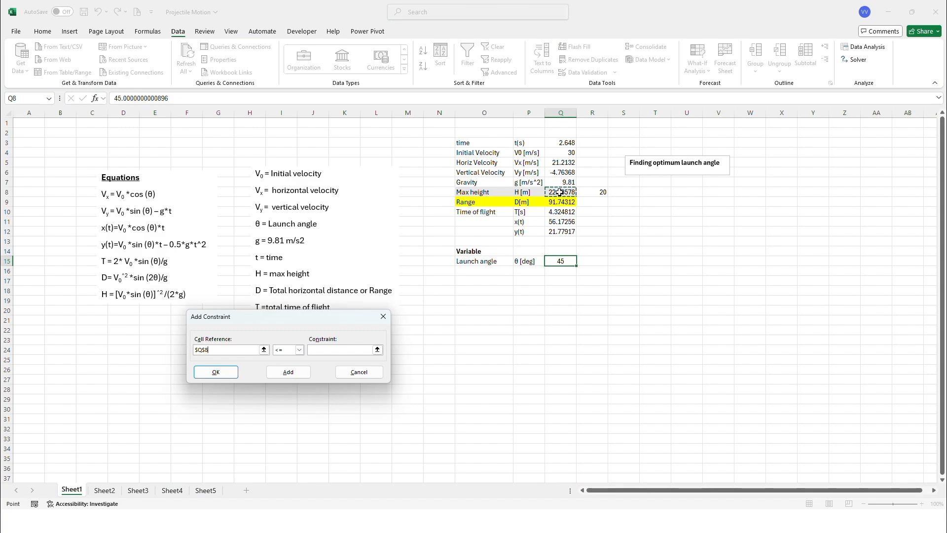
{"action": "left_click", "coordinate": [330, 349]}
{"action": "left_click", "coordinate": [595, 191]}
{"action": "left_click", "coordinate": [278, 377]}
{"action": "left_click", "coordinate": [345, 374]}
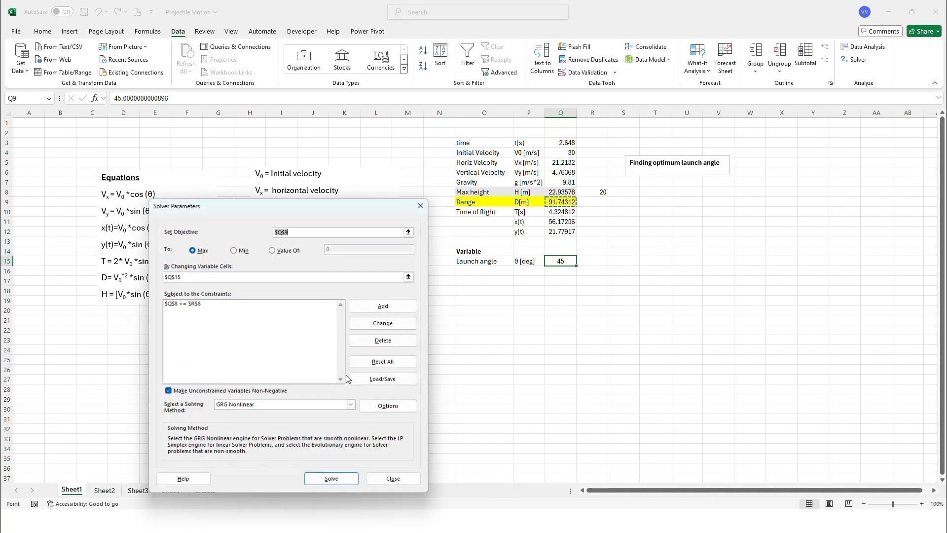
- Run Solver with the max height constraint, keep the solution, and return to the Projectile Motion workbook
{"action": "left_click", "coordinate": [332, 479]}
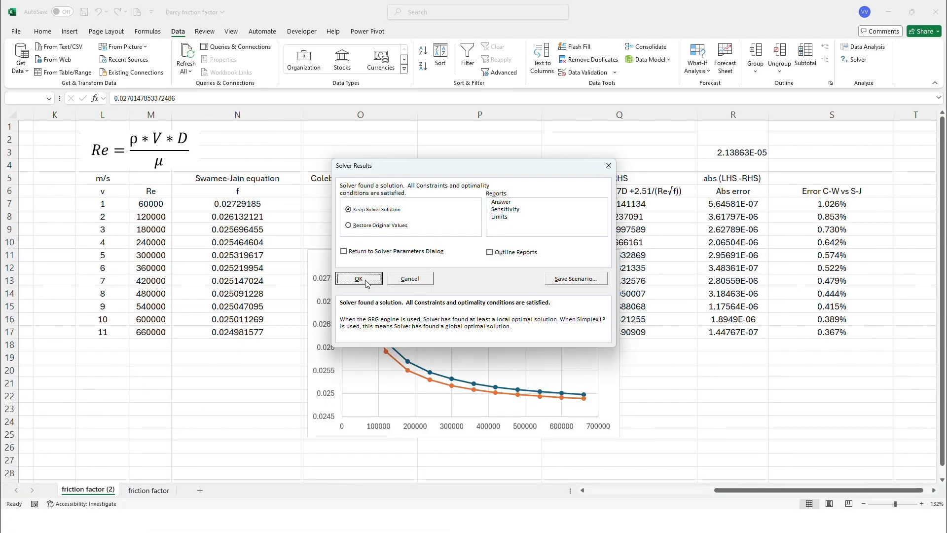
{"action": "left_click", "coordinate": [359, 279]}
{"action": "key", "text": "alt+Tab"}
{"action": "key", "text": "Tab"}
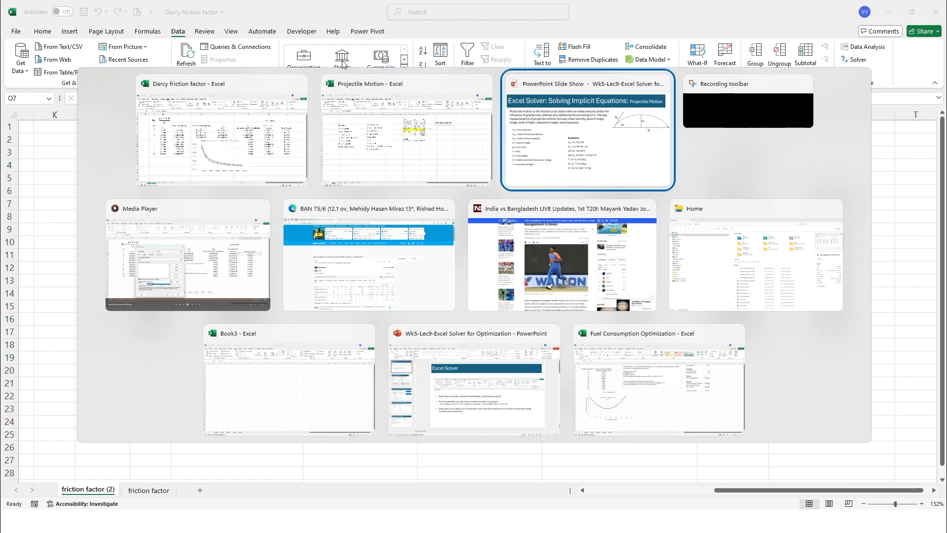
{"action": "left_click", "coordinate": [356, 97]}
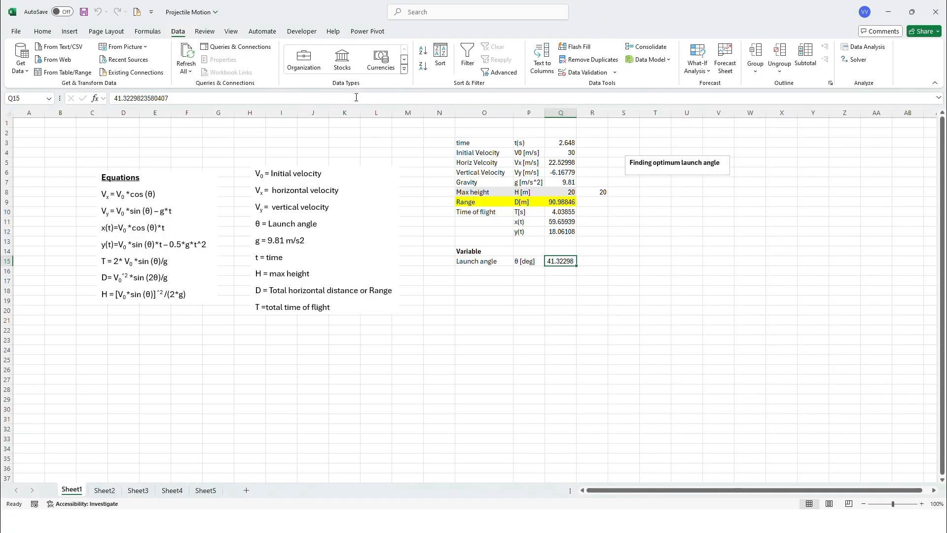
- Check the constrained launch angle in Q15 and the resulting range in Q9
{"action": "left_click", "coordinate": [530, 287]}
{"action": "left_click", "coordinate": [556, 263]}
{"action": "left_click", "coordinate": [561, 205]}
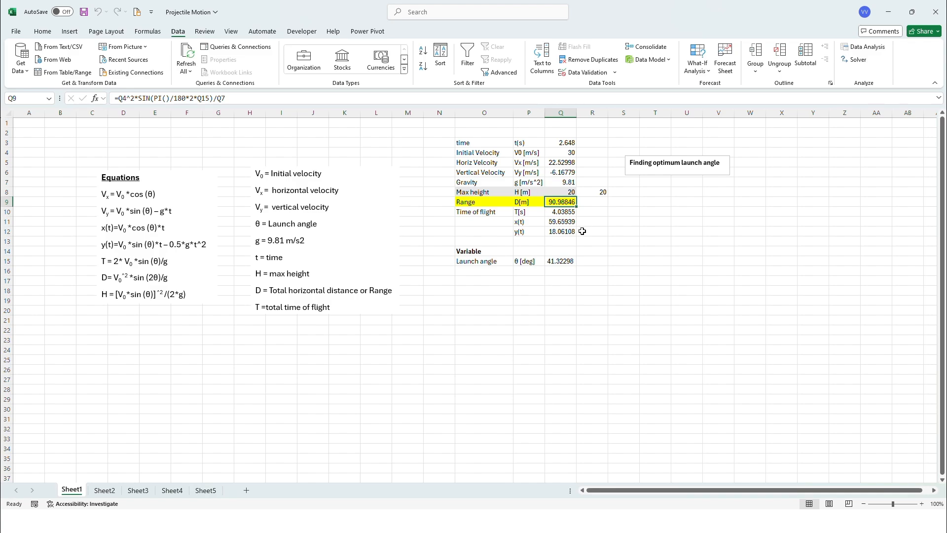
{"action": "left_click", "coordinate": [550, 261]}
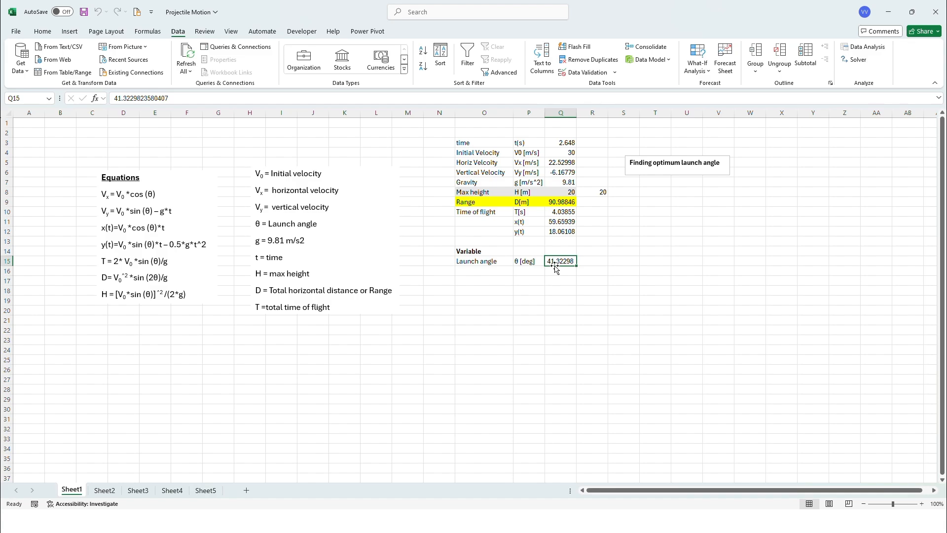
- Switch to the PowerPoint slide show and advance to the Excel Solver: Fuel Optimization slide
{"action": "key", "text": "alt+Tab"}
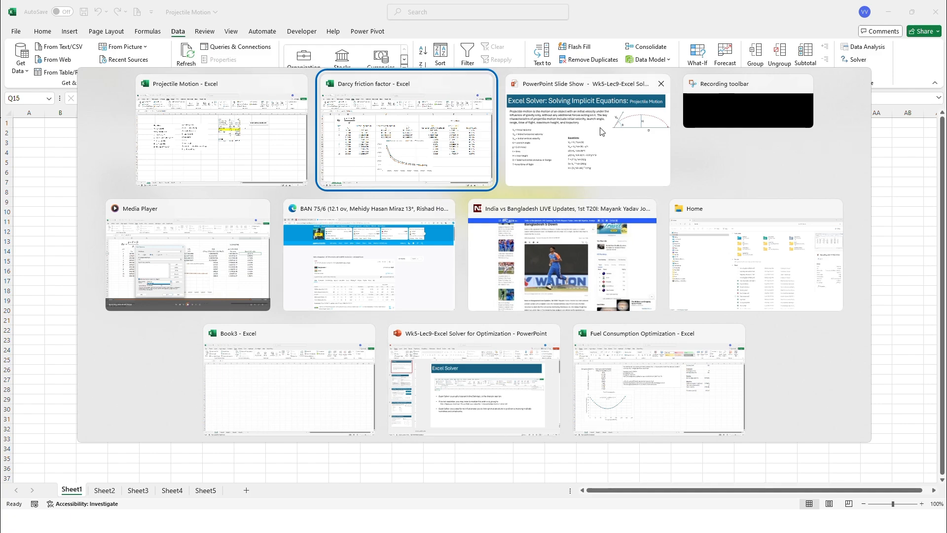
{"action": "key", "text": "alt+Tab"}
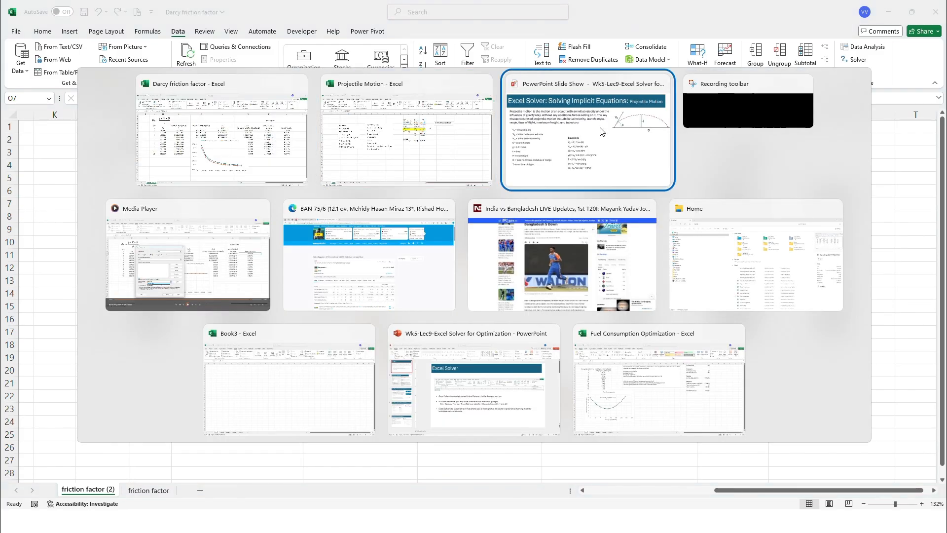
{"action": "key", "text": "Right"}
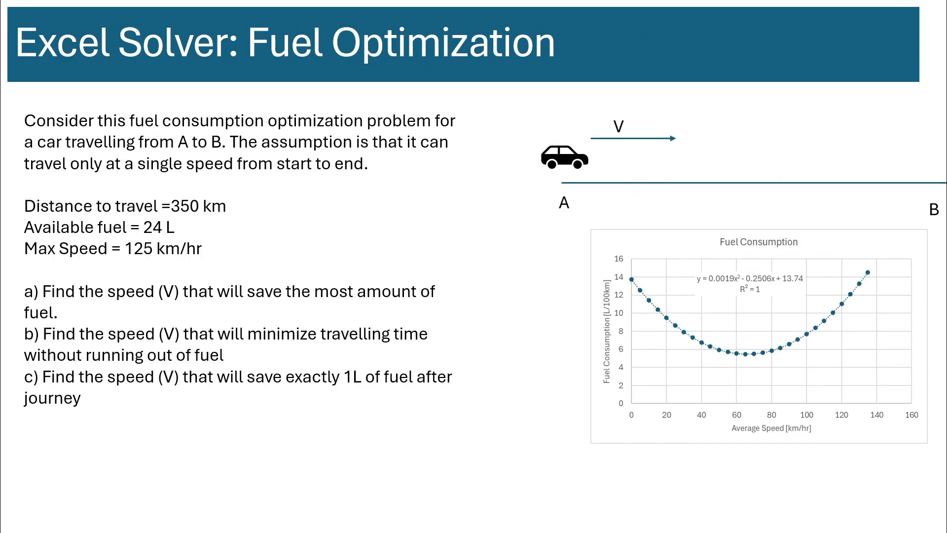
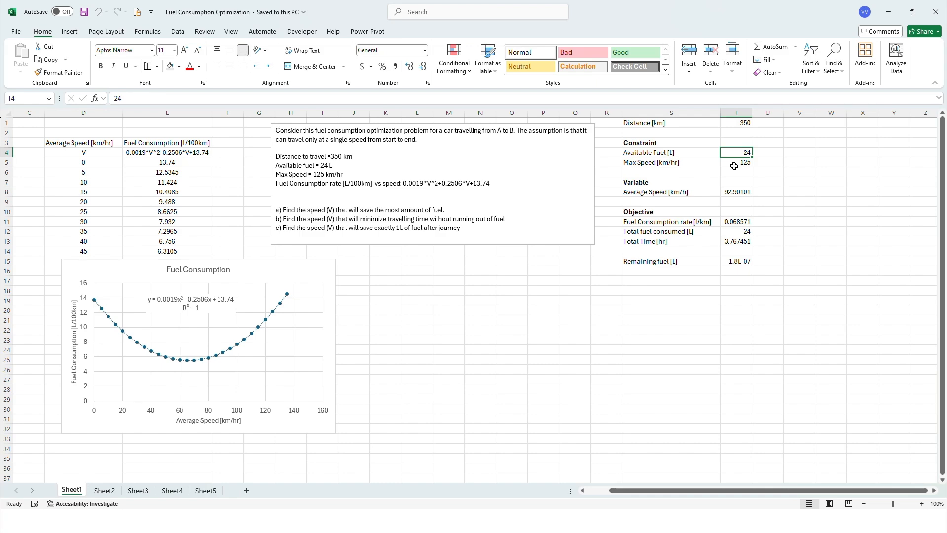
- Review the max speed, average speed and objective cells T5, T8 and T11:T13 in the Fuel Consumption Optimization workbook
{"action": "left_click", "coordinate": [734, 162]}
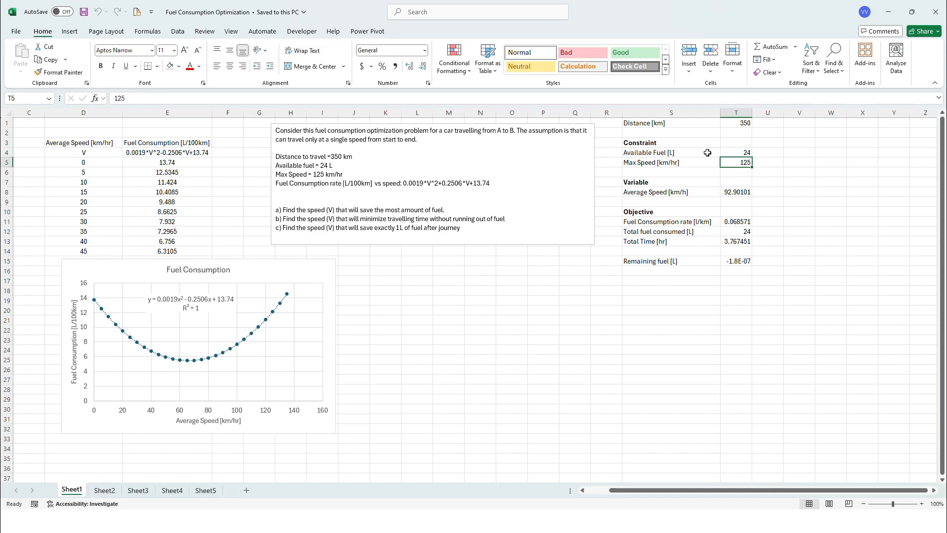
{"action": "left_click", "coordinate": [734, 192]}
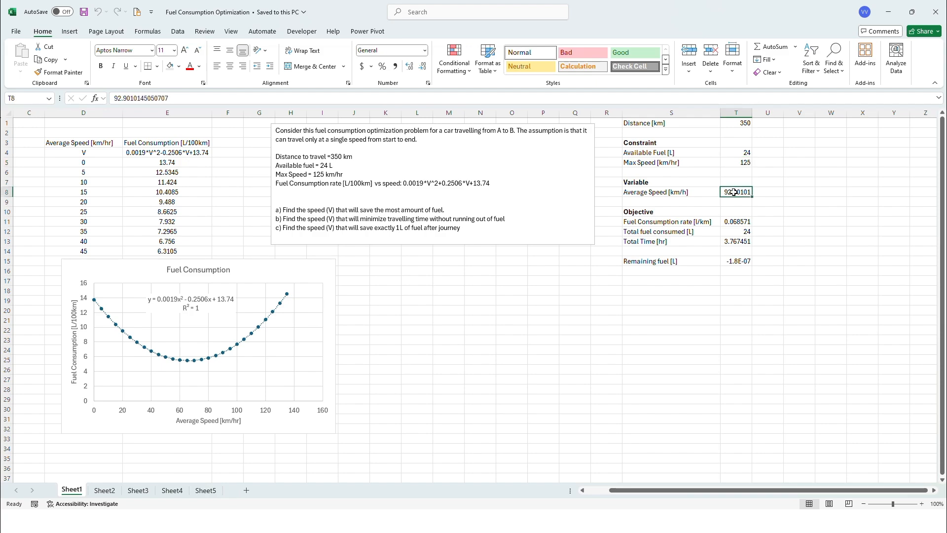
{"action": "left_click", "coordinate": [732, 222]}
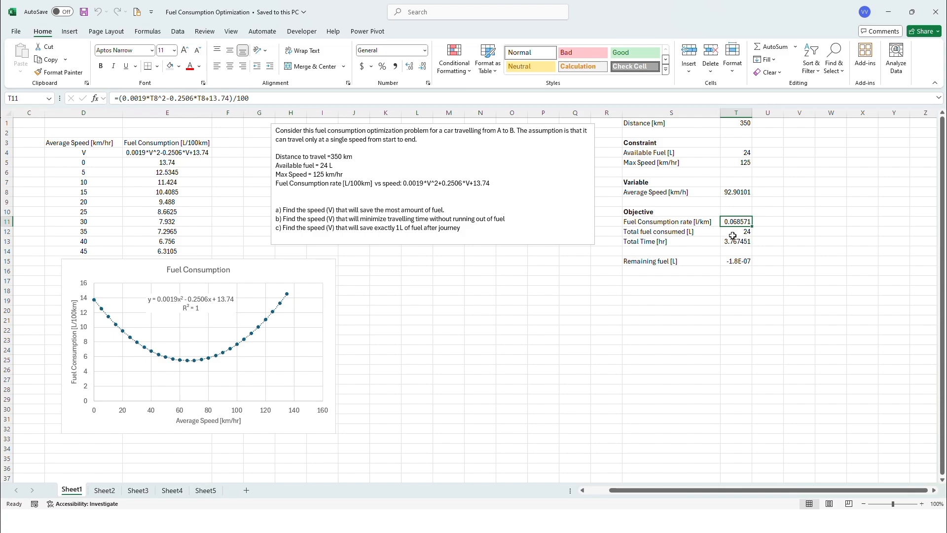
{"action": "left_click", "coordinate": [732, 233]}
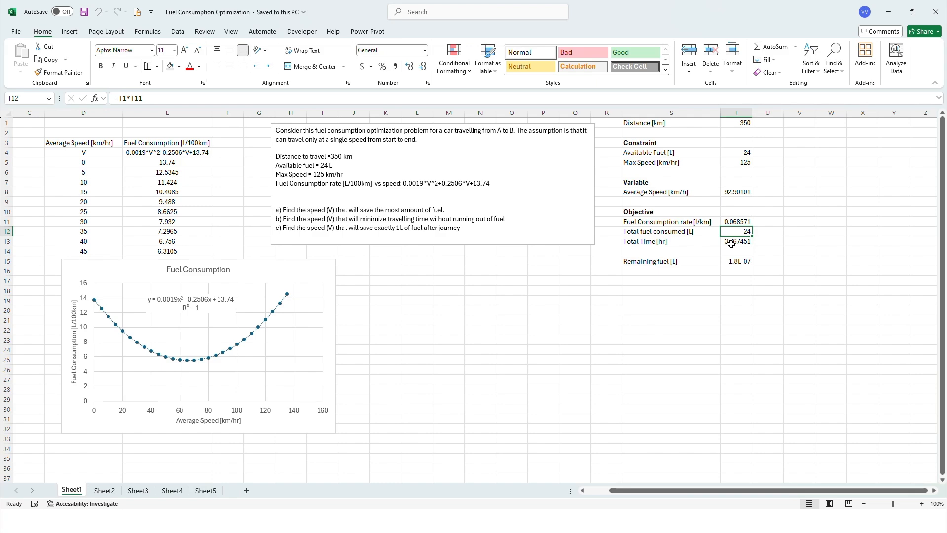
{"action": "left_click", "coordinate": [731, 243]}
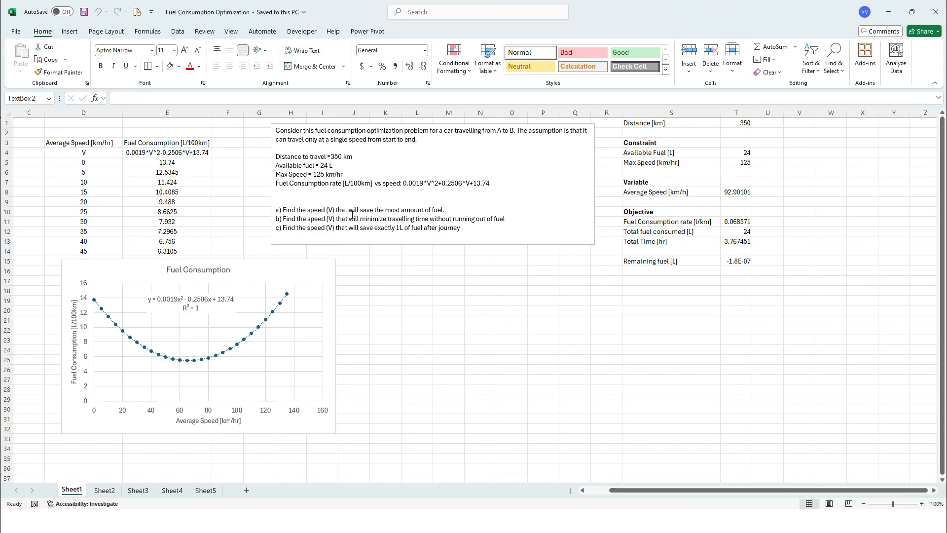
- Examine which cells the Total fuel consumed and Total Time formulas in T12 and T13 refer to
{"action": "double_click", "coordinate": [353, 218]}
{"action": "left_click", "coordinate": [399, 214]}
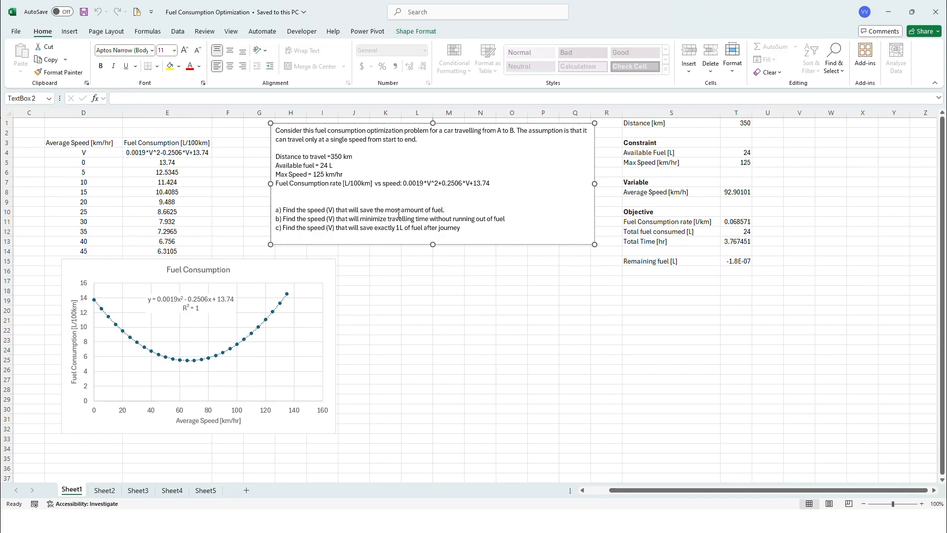
{"action": "double_click", "coordinate": [740, 230]}
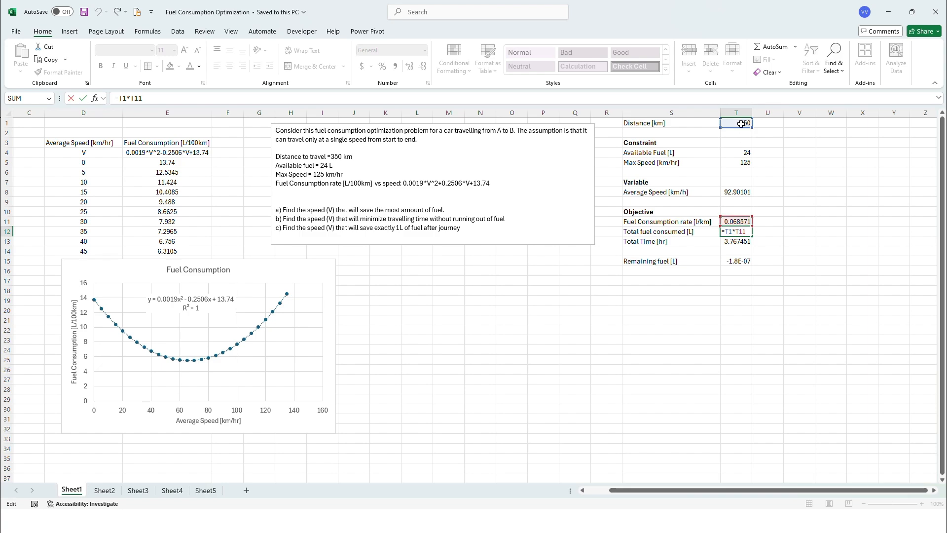
{"action": "key", "text": "ctrl+Return"}
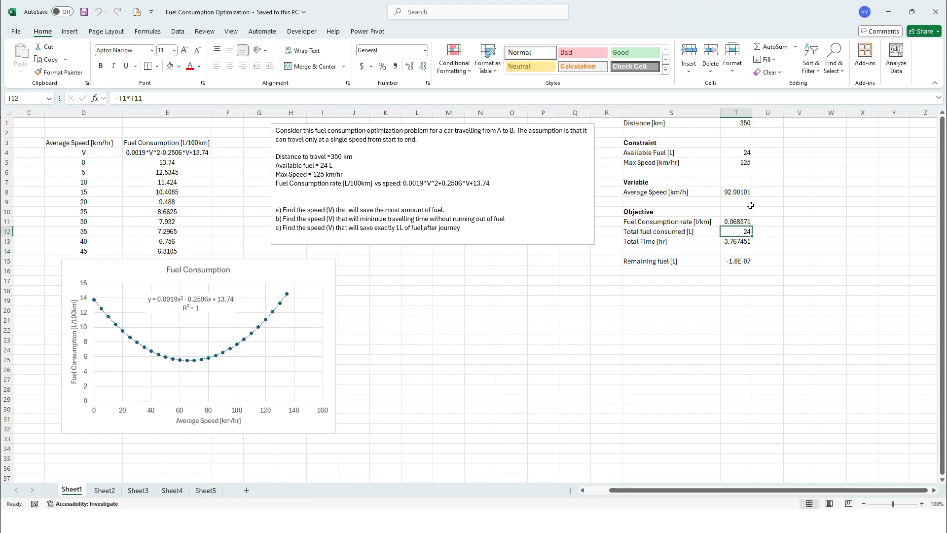
{"action": "left_click", "coordinate": [731, 243]}
{"action": "double_click", "coordinate": [737, 242]}
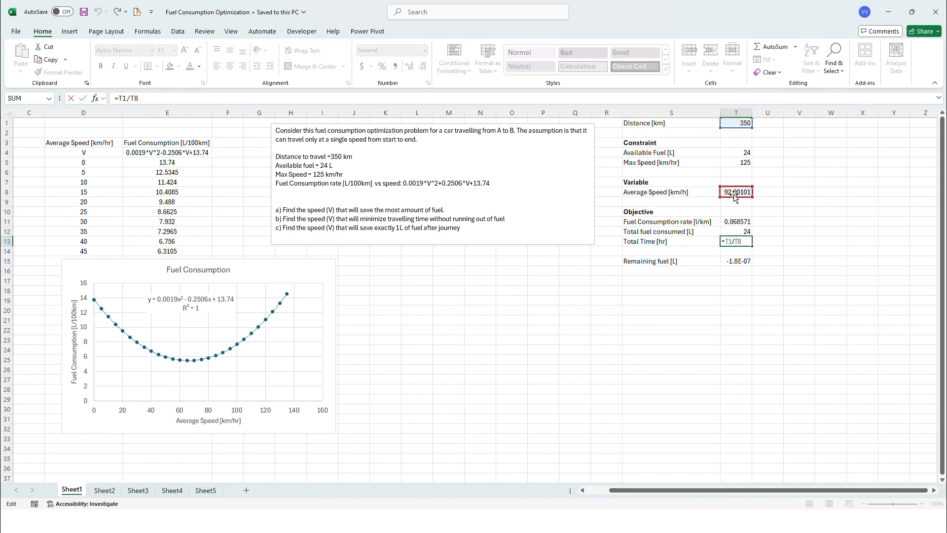
{"action": "key", "text": "Escape"}
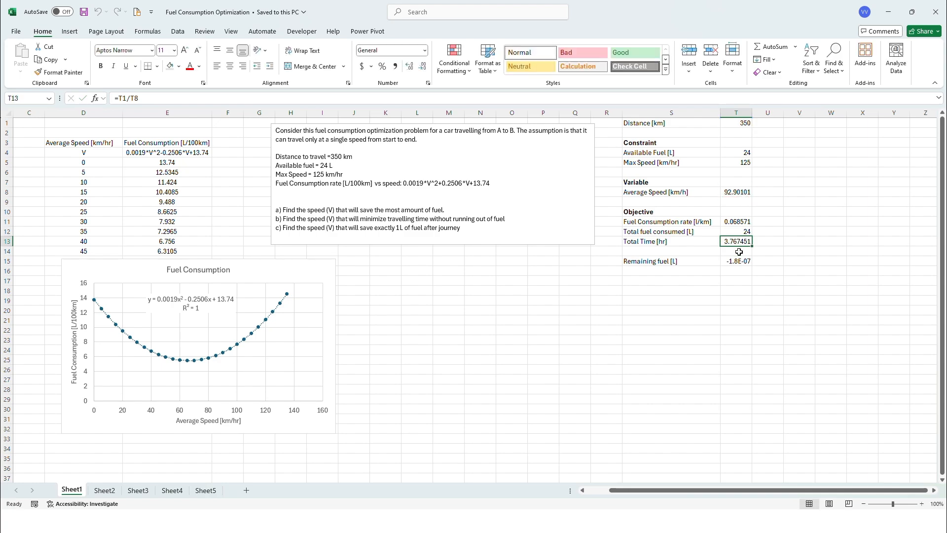
- Set the average speed in T8 to 50 km/h as the starting guess
{"action": "left_click", "coordinate": [737, 191]}
{"action": "type", "text": "50"}
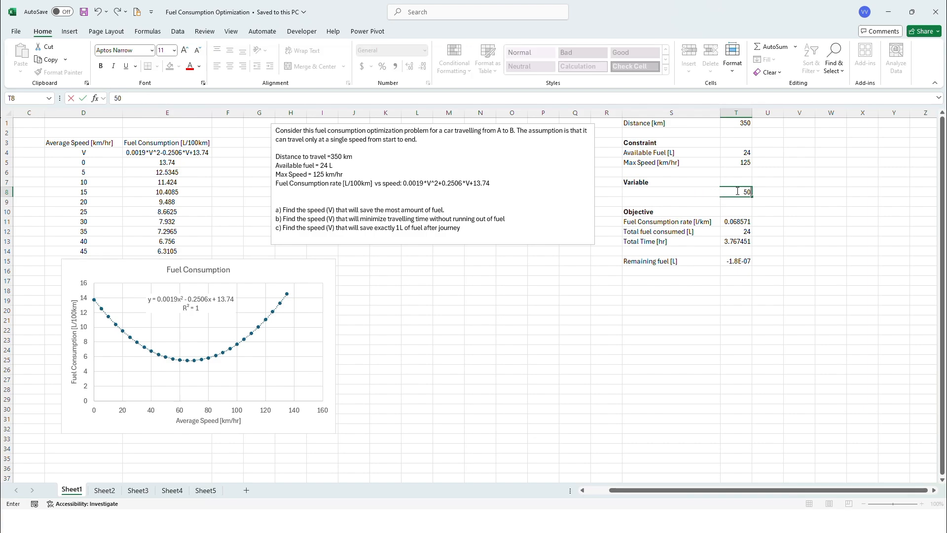
{"action": "key", "text": "Return"}
{"action": "left_click", "coordinate": [758, 271]}
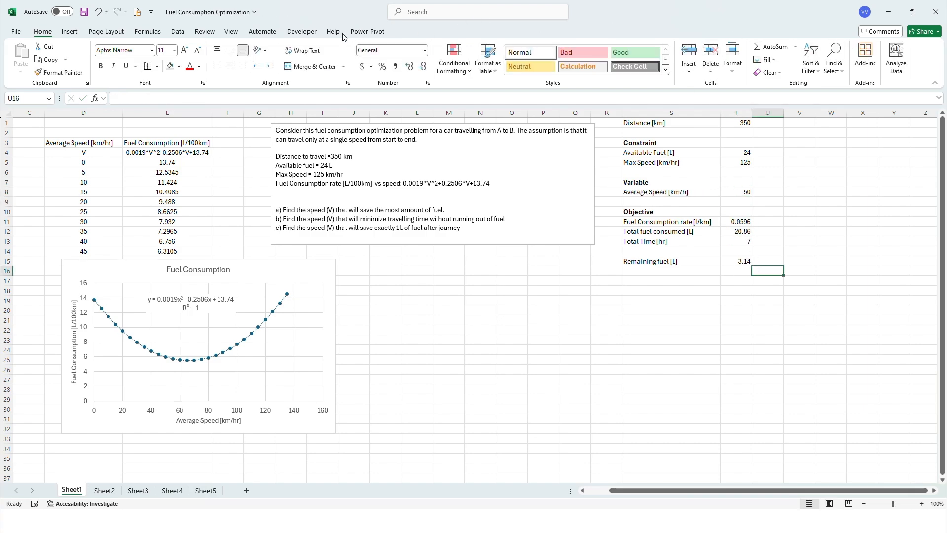
- Set up Solver to minimize the total fuel consumed in T12 by changing the average speed in T8
{"action": "left_click", "coordinate": [177, 32]}
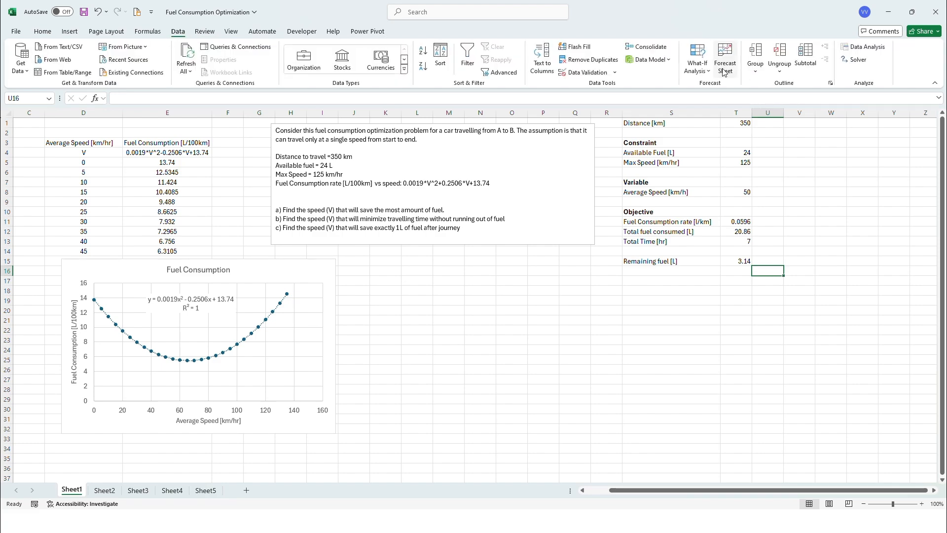
{"action": "left_click", "coordinate": [855, 60]}
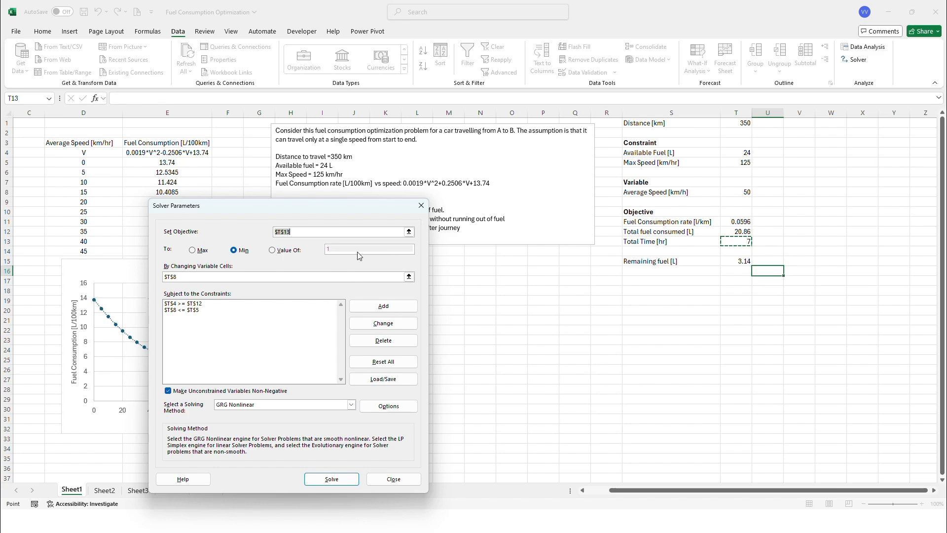
{"action": "left_click", "coordinate": [409, 232]}
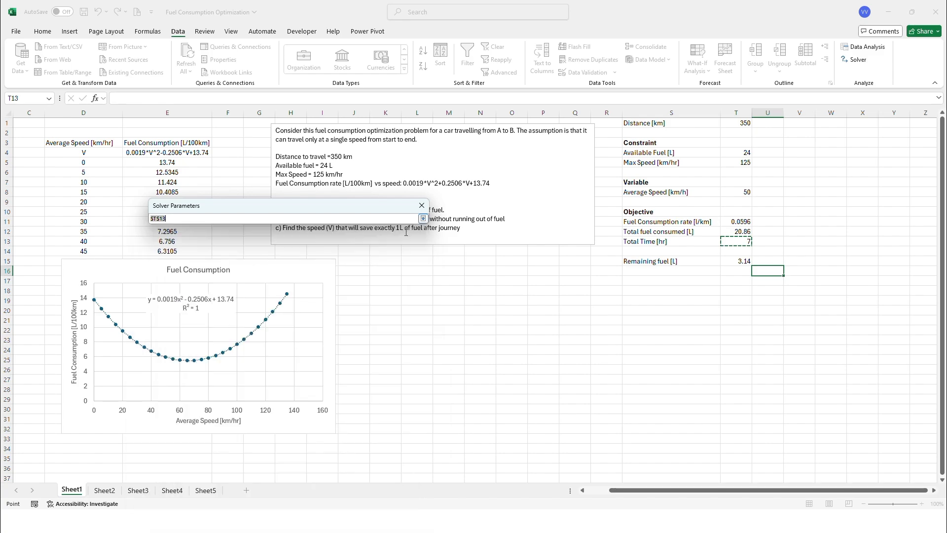
{"action": "left_click", "coordinate": [736, 222]}
{"action": "left_click", "coordinate": [738, 231]}
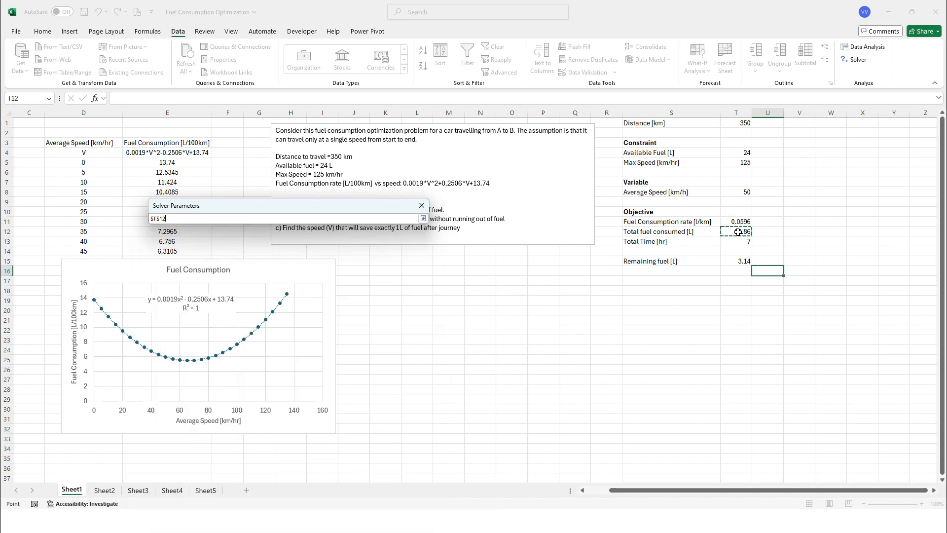
{"action": "left_click", "coordinate": [423, 218]}
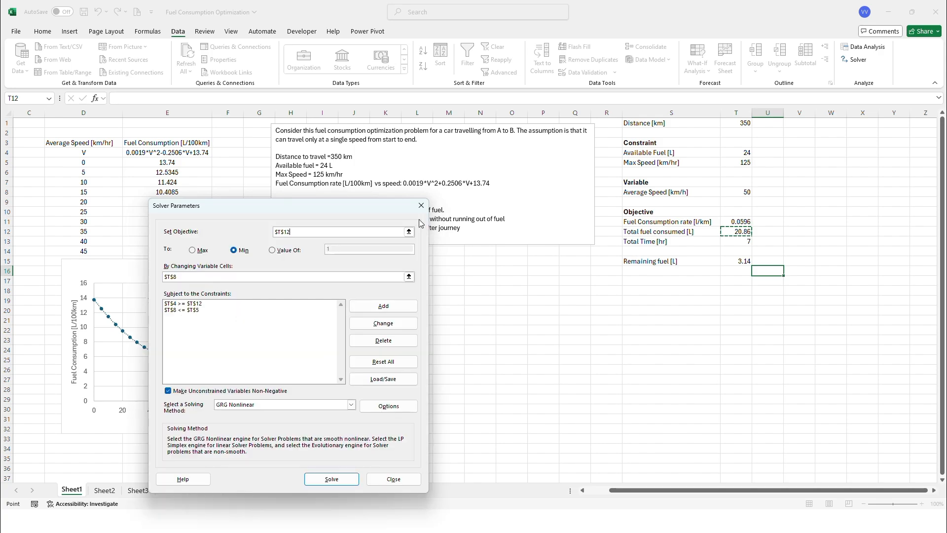
{"action": "left_click", "coordinate": [409, 276]}
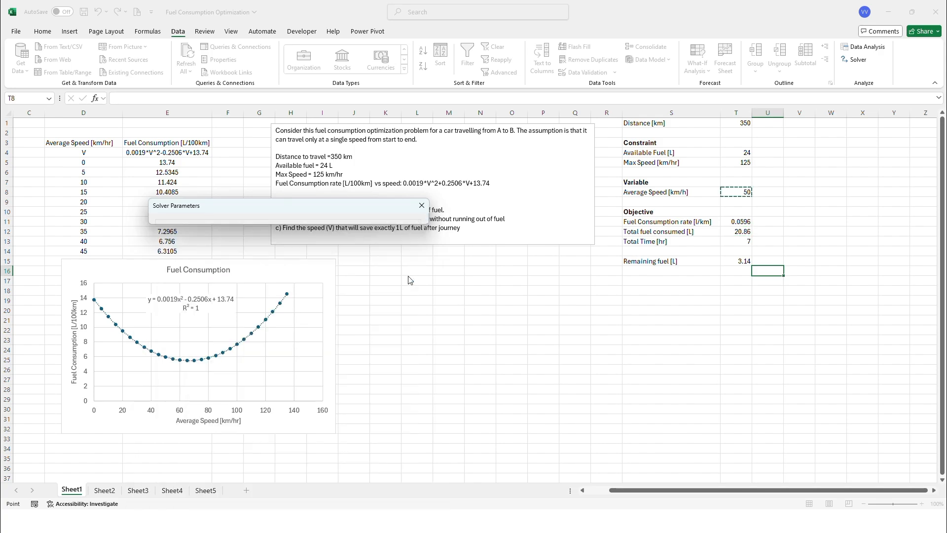
{"action": "left_click", "coordinate": [735, 194]}
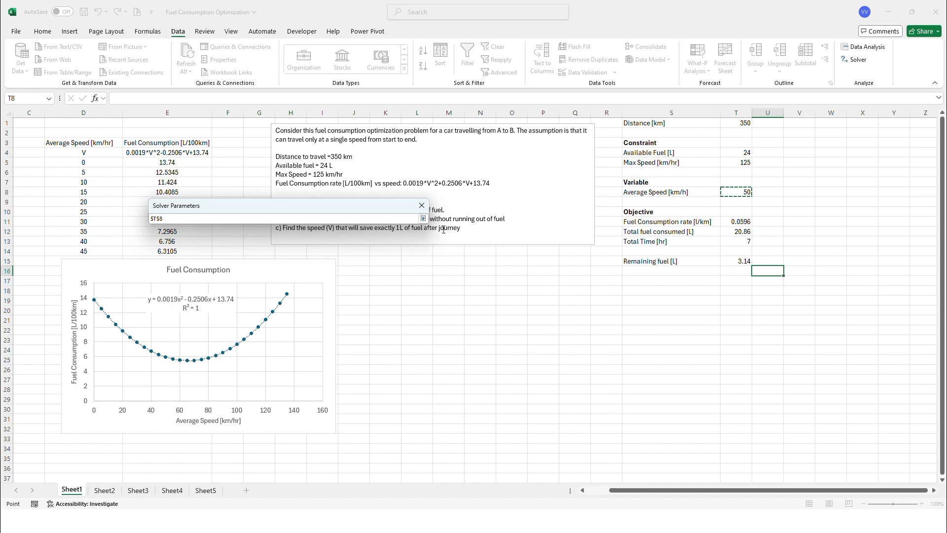
{"action": "left_click", "coordinate": [423, 218]}
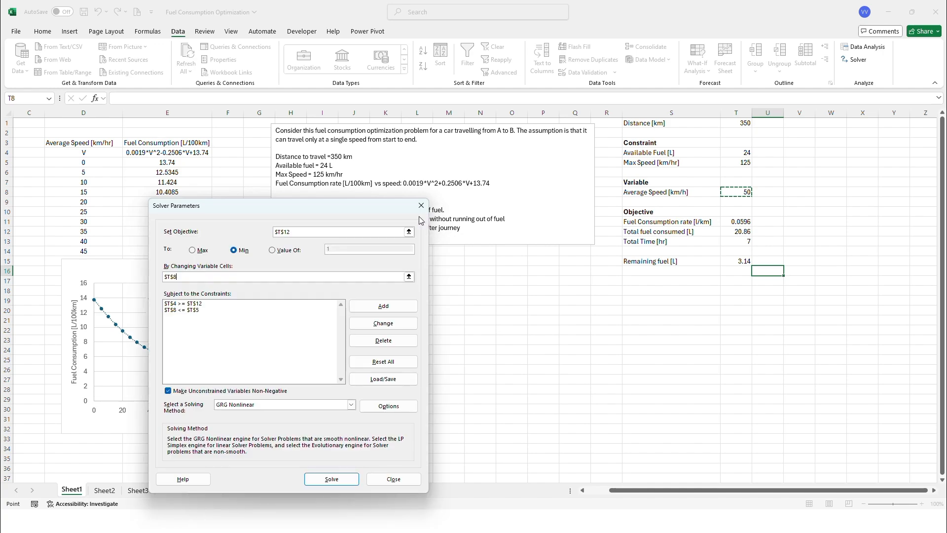
- Delete both Solver constraints, the available fuel limit T4 >= T12 and the speed limit T8 <= T5
{"action": "left_click", "coordinate": [260, 305]}
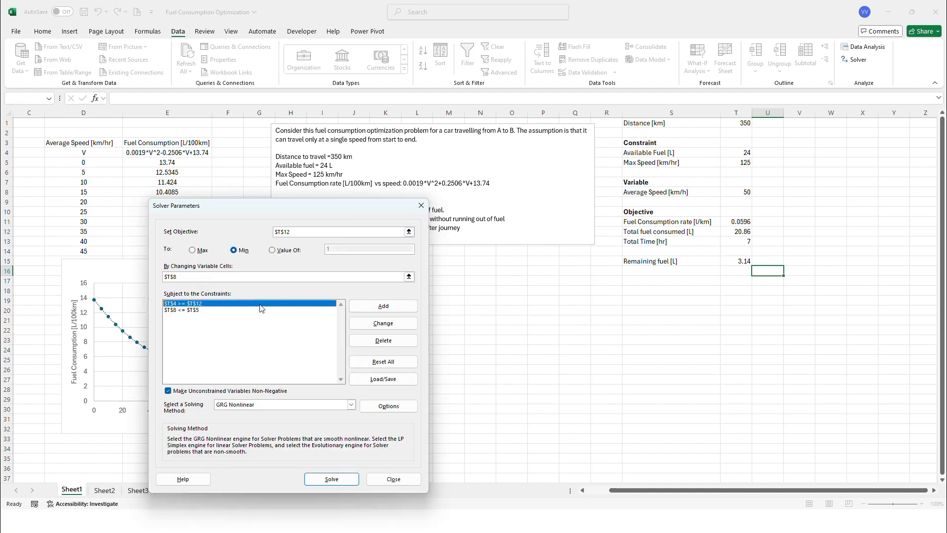
{"action": "left_click", "coordinate": [375, 340]}
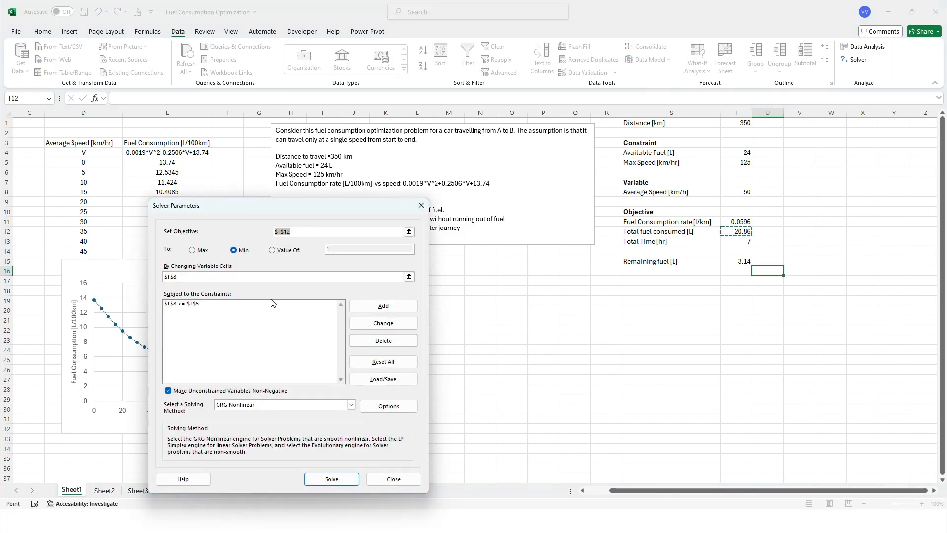
{"action": "left_click", "coordinate": [254, 303]}
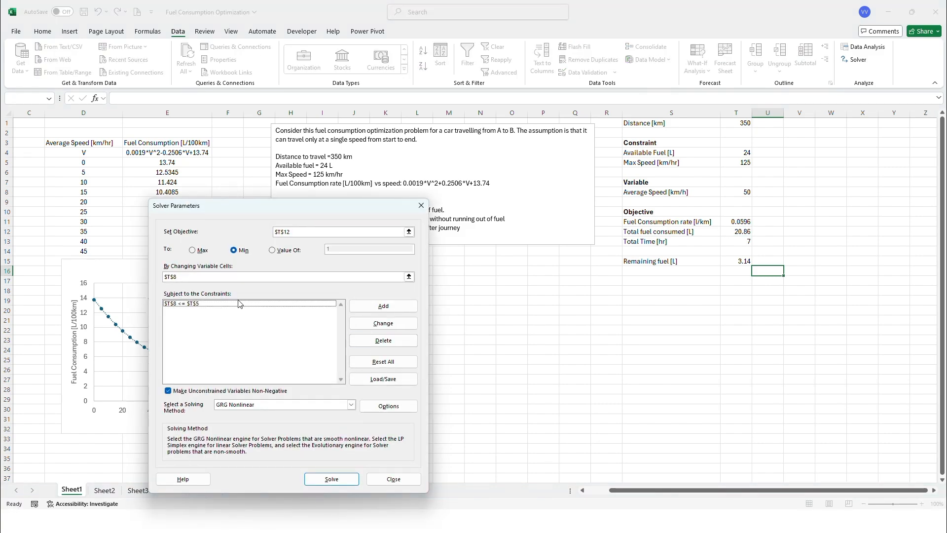
{"action": "left_click", "coordinate": [239, 304]}
{"action": "left_click", "coordinate": [383, 340]}
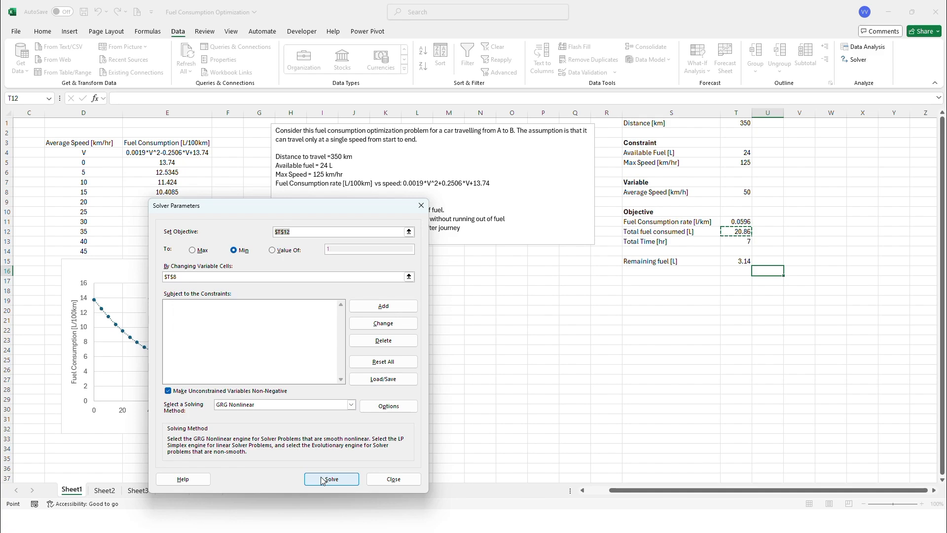
- Solve the unconstrained fuel minimization and keep the Solver solution
{"action": "left_click", "coordinate": [331, 479]}
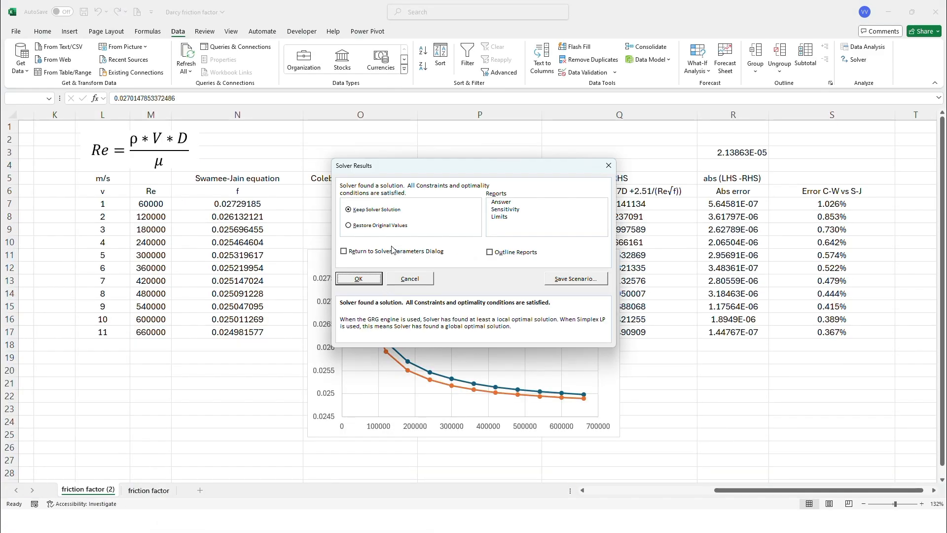
{"action": "left_click", "coordinate": [364, 278]}
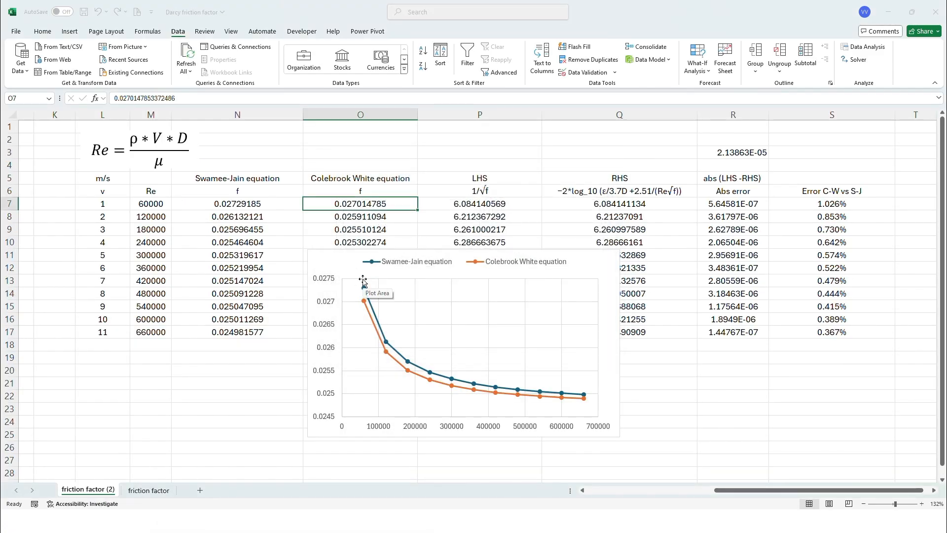
- Switch to the Fuel Consumption Optimization workbook
{"action": "key", "text": "alt+Tab"}
{"action": "key", "text": "alt+Tab"}
{"action": "key", "text": "alt+Tab"}
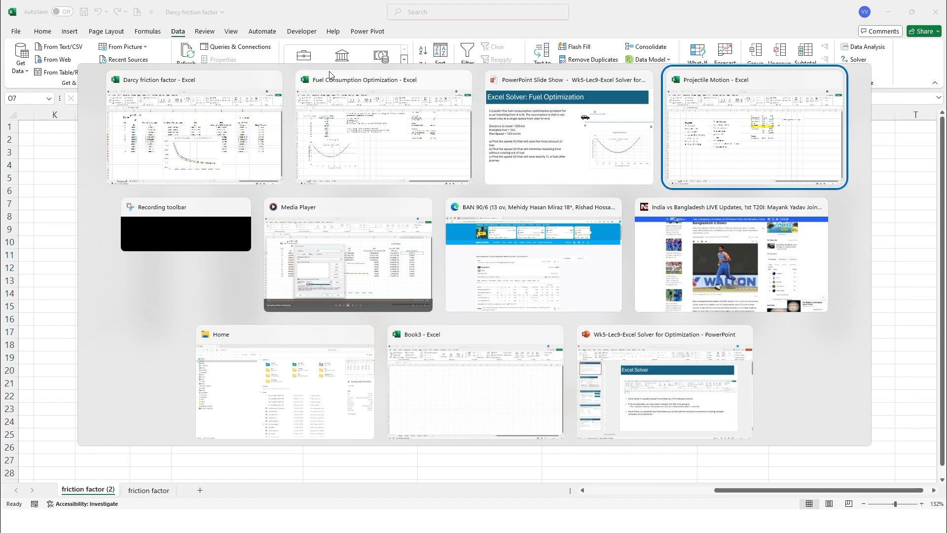
{"action": "left_click", "coordinate": [340, 97]}
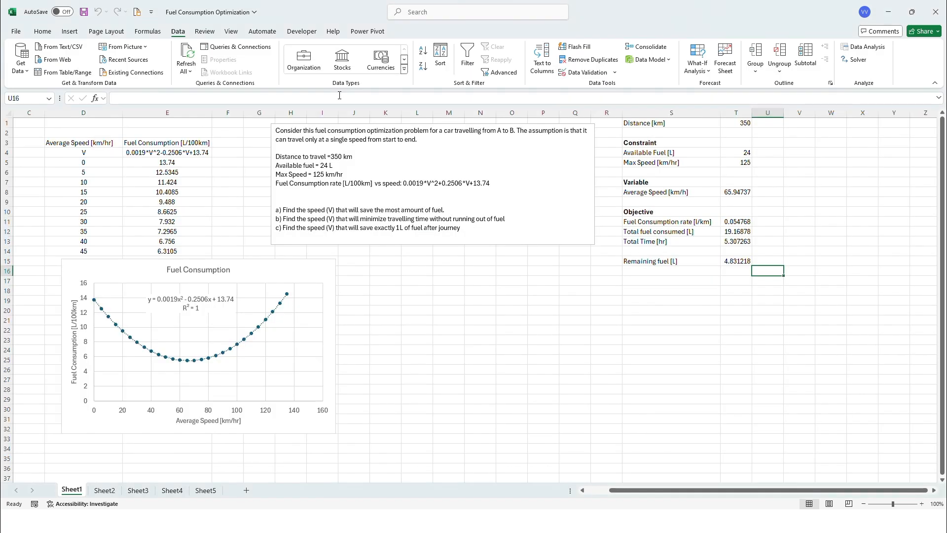
{"action": "left_click", "coordinate": [556, 258]}
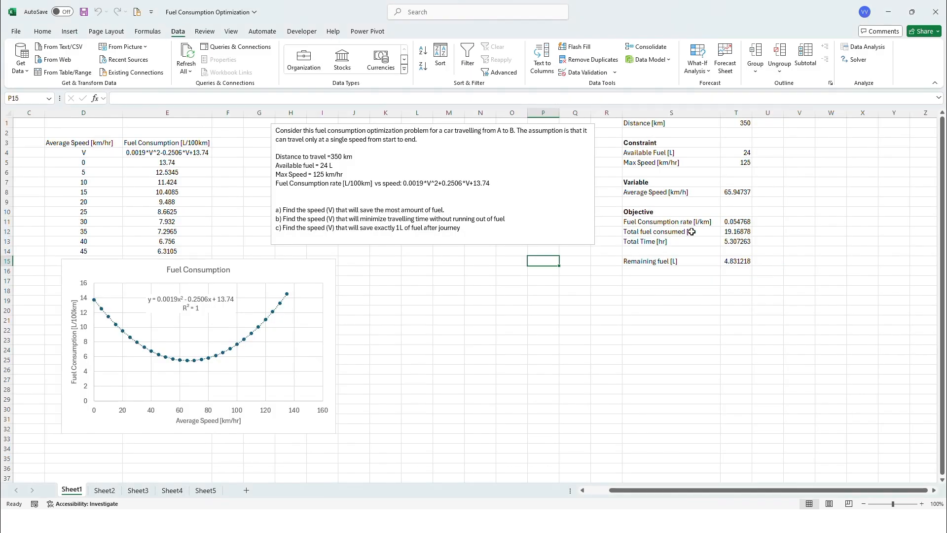
- Examine the fuel-minimizing results for total fuel consumed, average speed, total time and remaining fuel, and compare the speed with the chart's minimum
{"action": "left_click", "coordinate": [746, 231]}
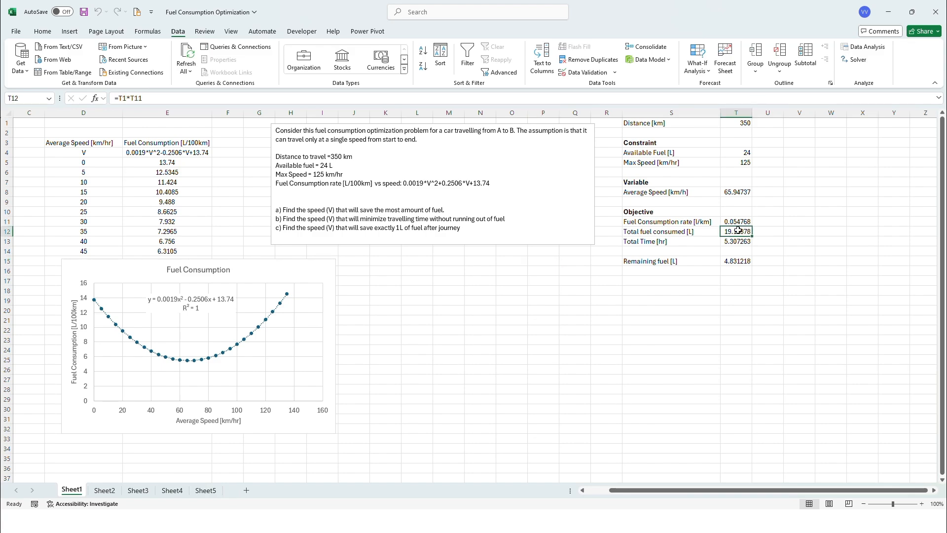
{"action": "left_click", "coordinate": [739, 194]}
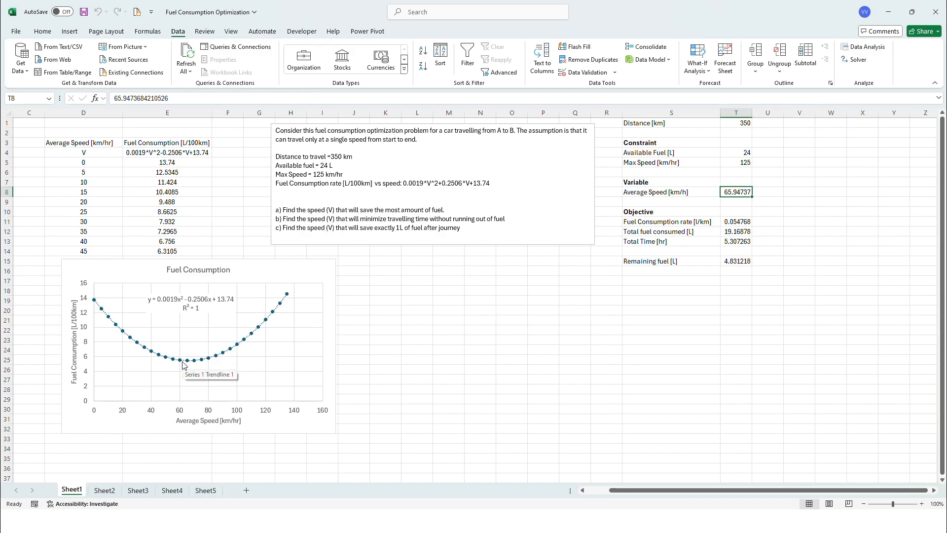
{"action": "mouse_move", "coordinate": [183, 365]}
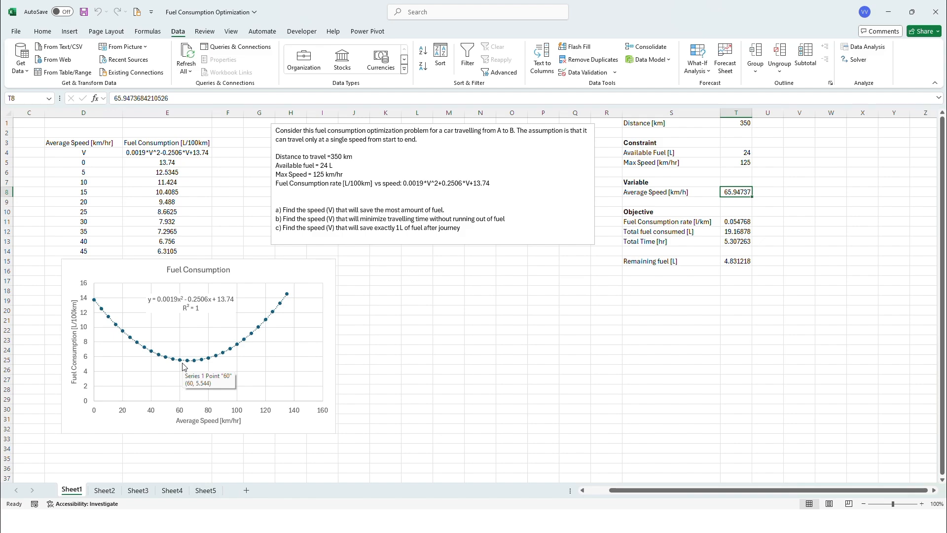
{"action": "left_click", "coordinate": [744, 240]}
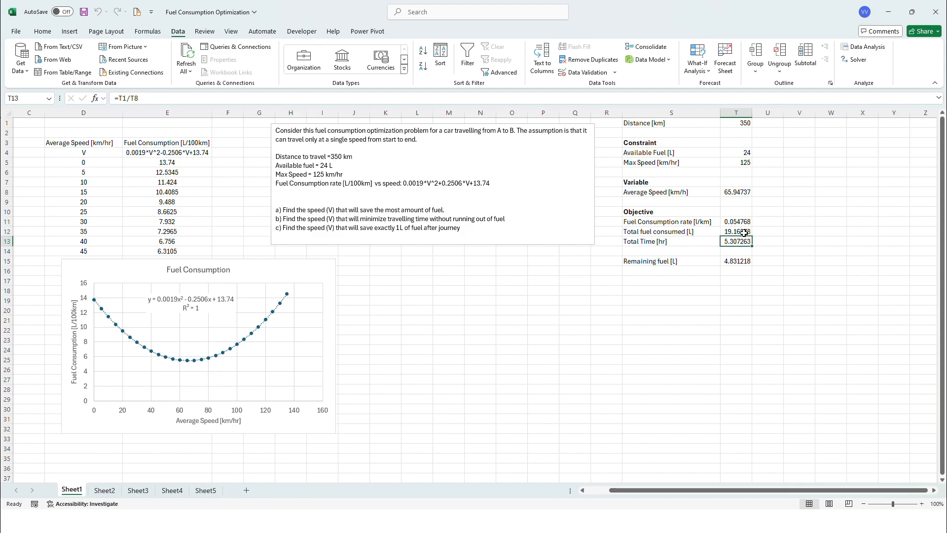
{"action": "left_click", "coordinate": [739, 260]}
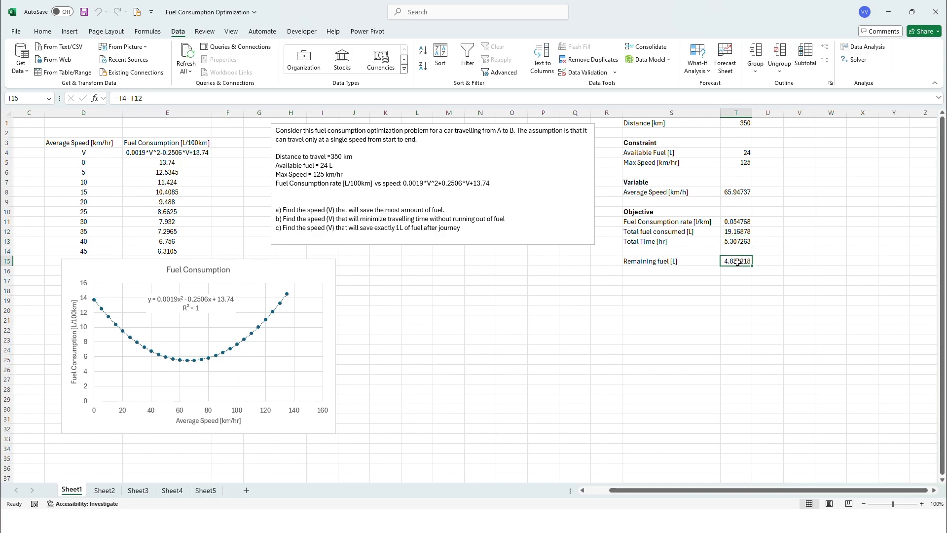
{"action": "left_click", "coordinate": [745, 153]}
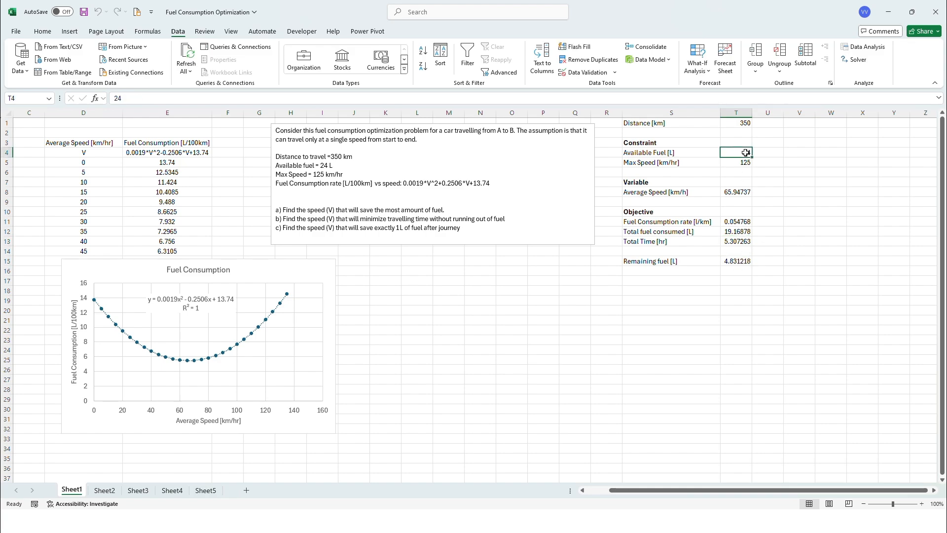
{"action": "left_click", "coordinate": [739, 232]}
{"action": "left_click", "coordinate": [742, 260]}
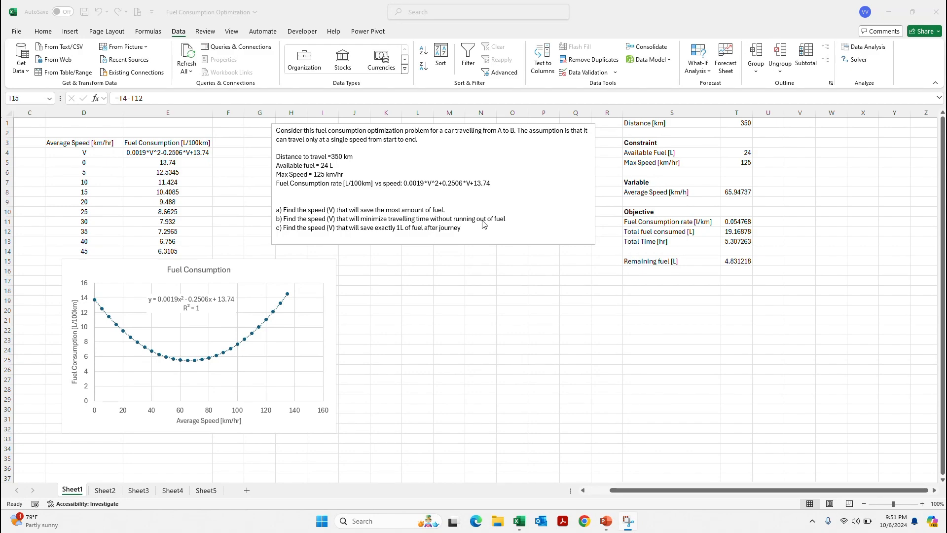
- Set up Solver to minimize the total time in T13 by changing the average speed in T8
{"action": "left_click", "coordinate": [735, 242]}
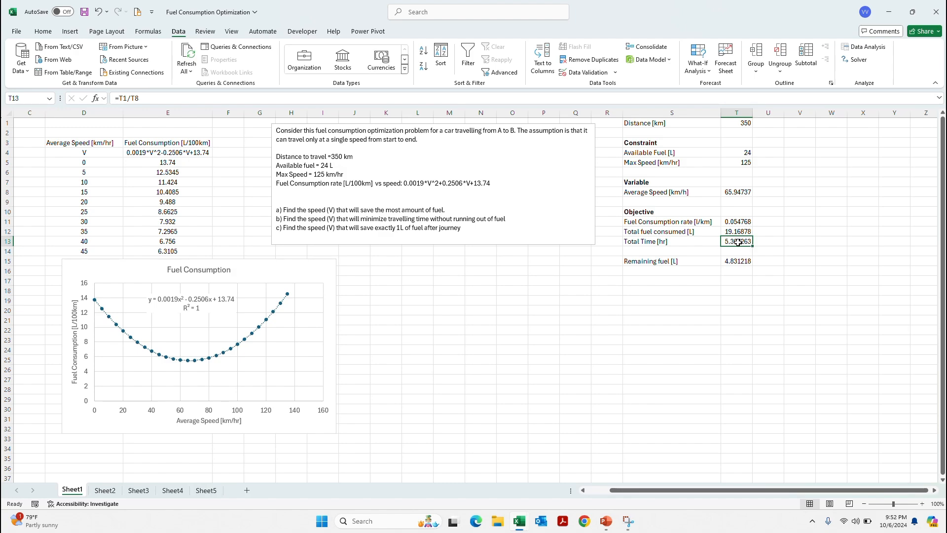
{"action": "left_click", "coordinate": [862, 63]}
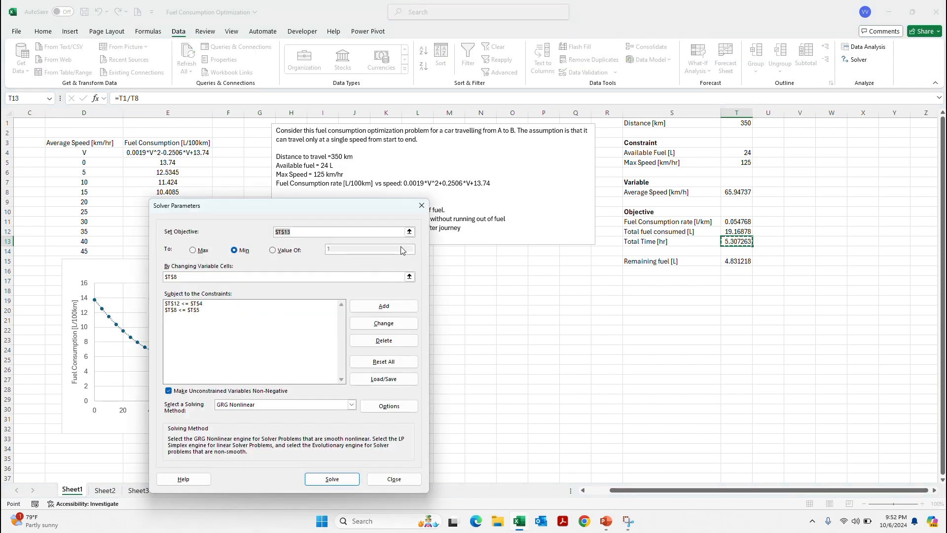
{"action": "left_click", "coordinate": [409, 232]}
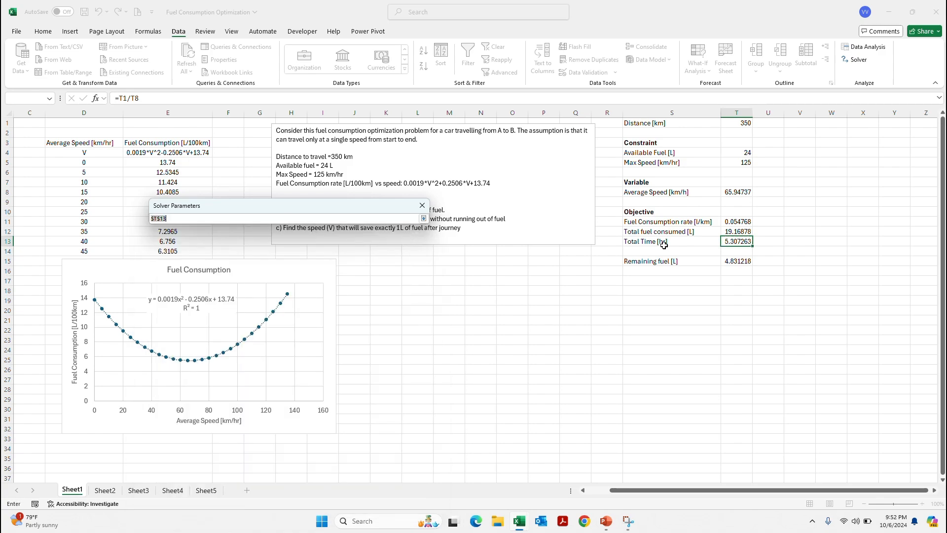
{"action": "left_click", "coordinate": [729, 242]}
{"action": "left_click", "coordinate": [423, 218]}
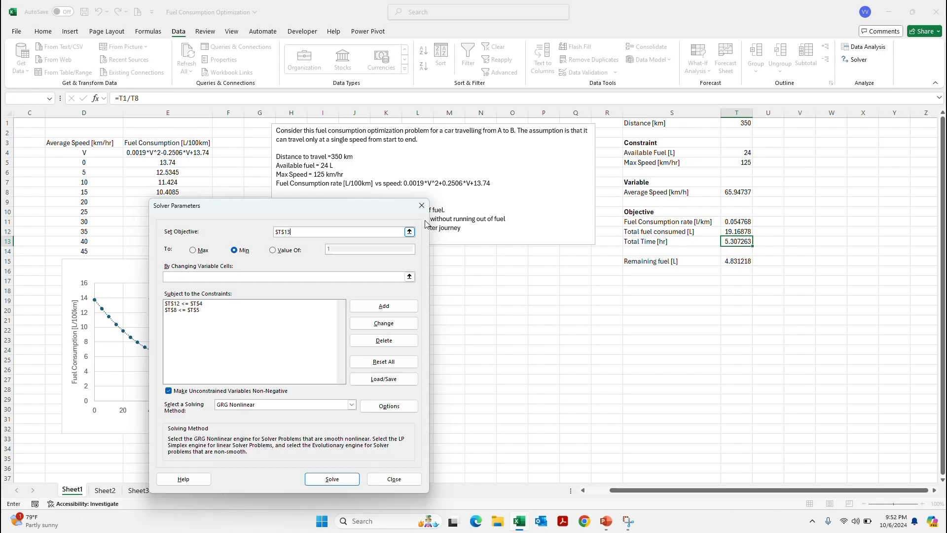
{"action": "left_click", "coordinate": [410, 277]}
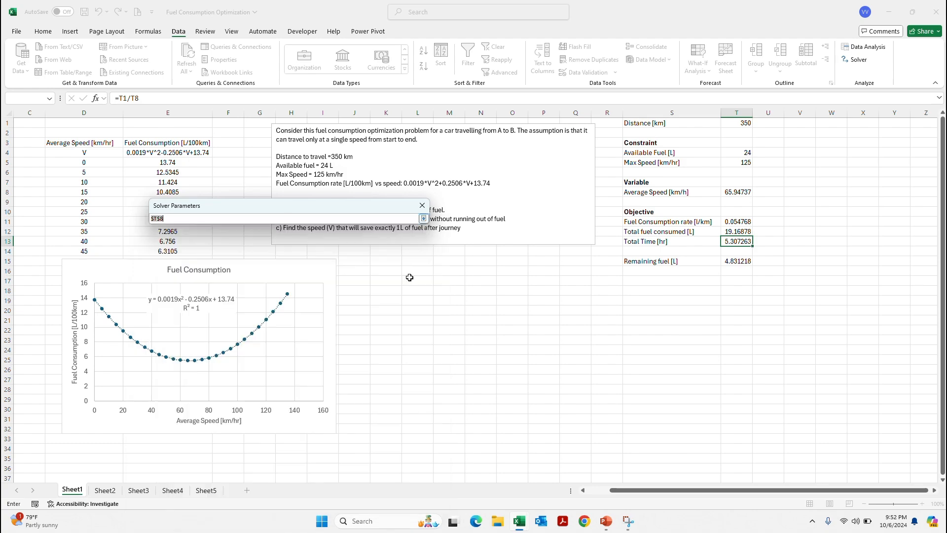
{"action": "left_click", "coordinate": [737, 193]}
{"action": "left_click", "coordinate": [423, 218]}
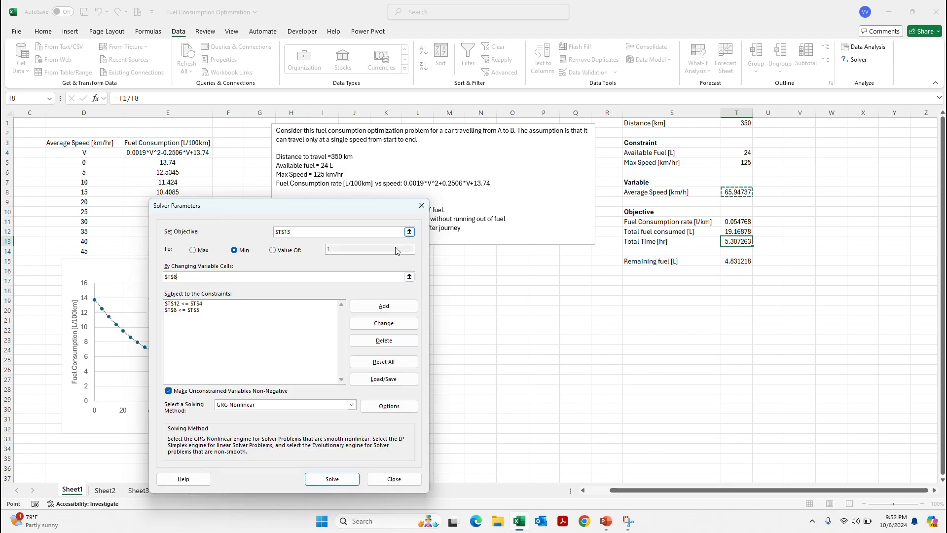
- Check the constraints T12 <= T4 and T8 <= T5, solve the travel time minimization and keep the Solver solution
{"action": "left_click", "coordinate": [316, 305]}
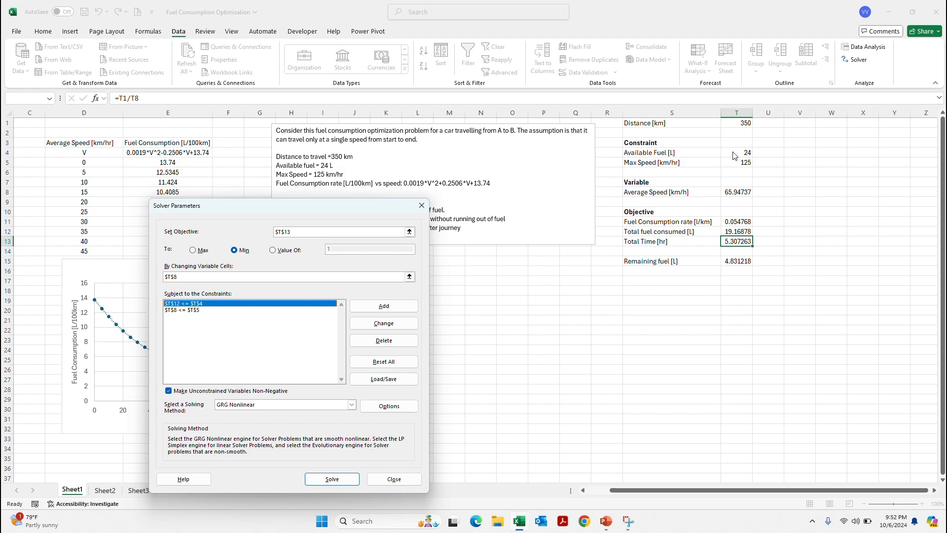
{"action": "left_click", "coordinate": [197, 311]}
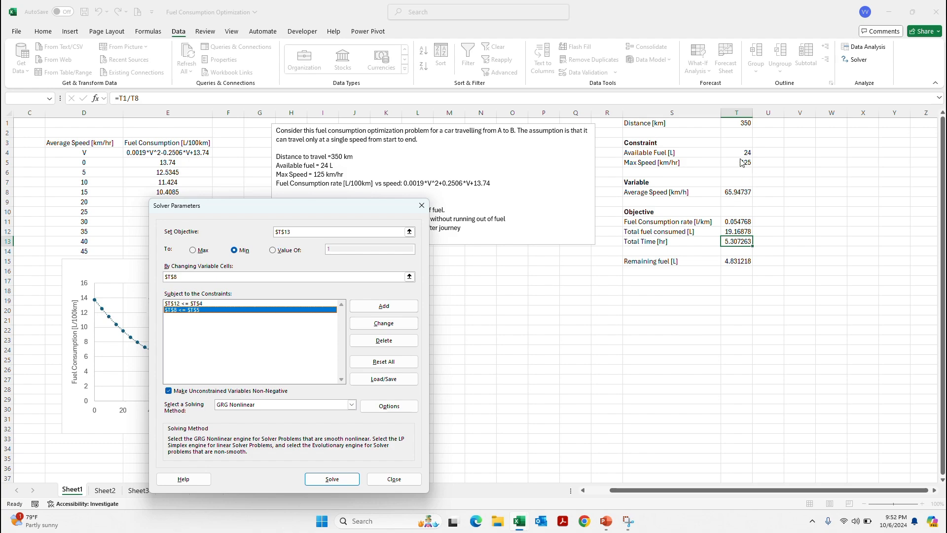
{"action": "left_click", "coordinate": [330, 480]}
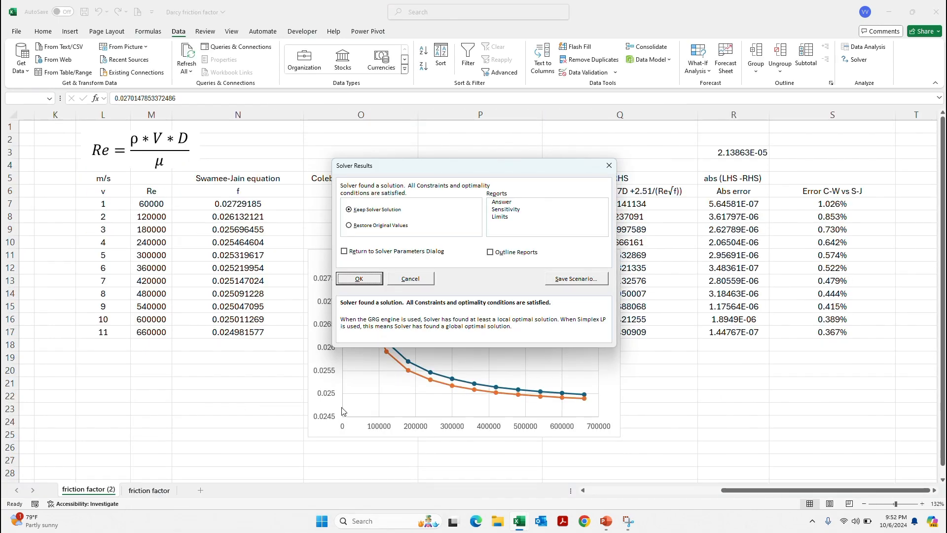
{"action": "left_click", "coordinate": [360, 279]}
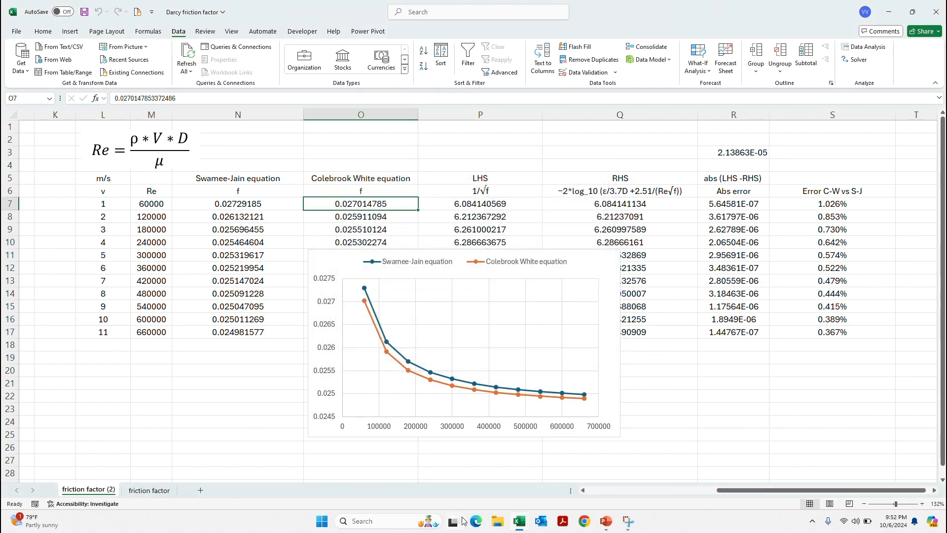
- Return to the Fuel Consumption Optimization workbook and review remaining fuel, total time and average speed against questions b and c
{"action": "mouse_move", "coordinate": [523, 522]}
{"action": "left_click", "coordinate": [618, 482]}
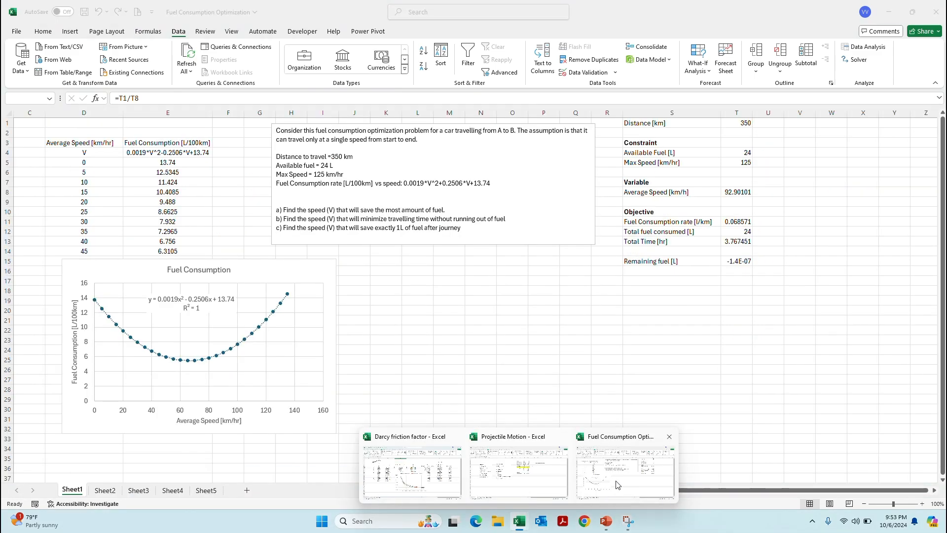
{"action": "left_click", "coordinate": [674, 312]}
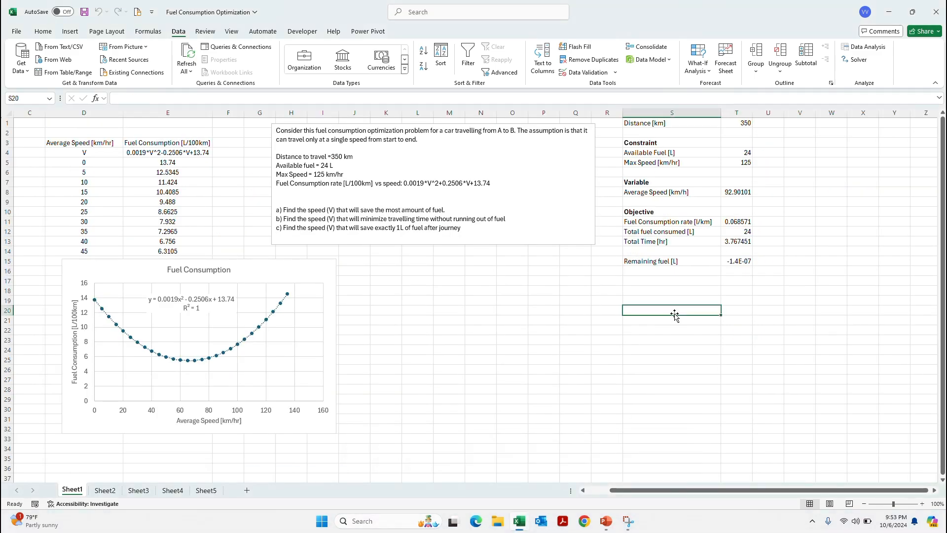
{"action": "left_click", "coordinate": [743, 261]}
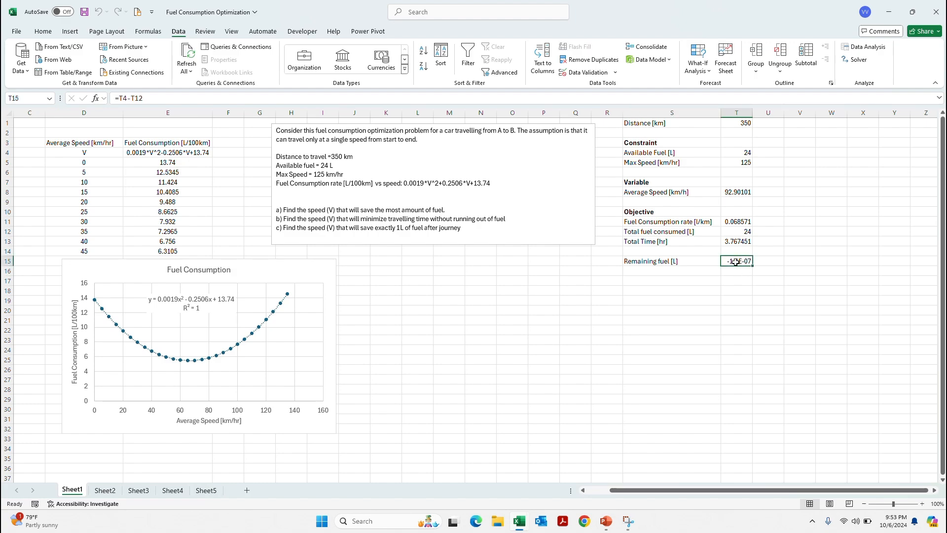
{"action": "left_click", "coordinate": [661, 245]}
{"action": "left_click", "coordinate": [734, 245]}
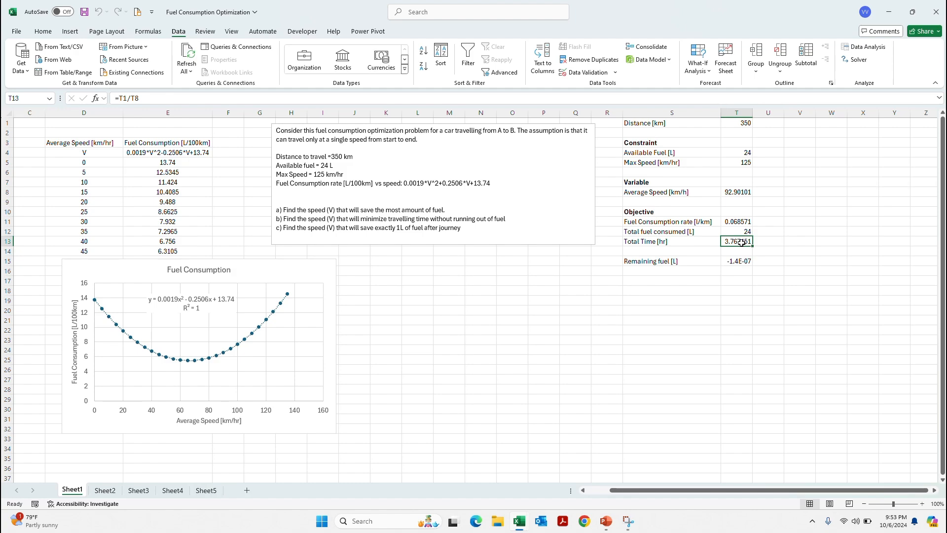
{"action": "left_click", "coordinate": [737, 192]}
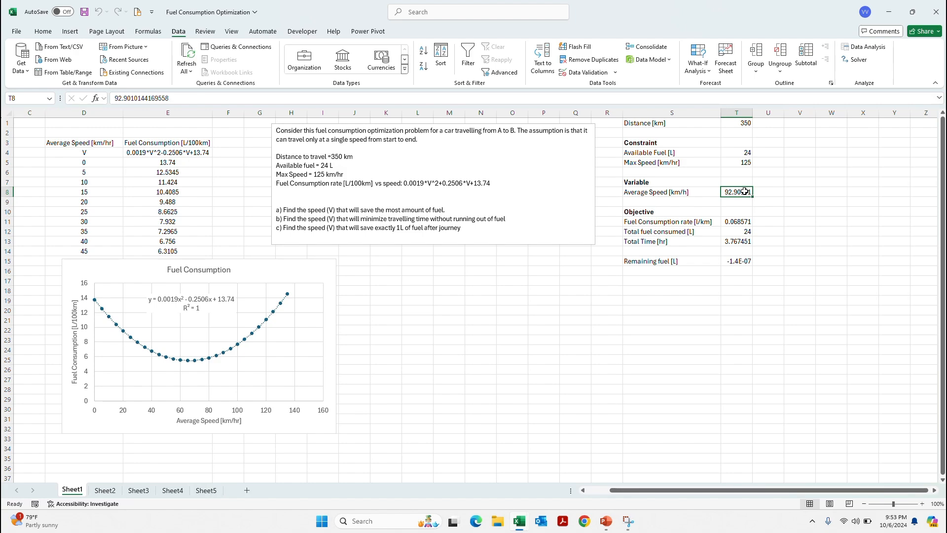
{"action": "left_click", "coordinate": [740, 163]}
{"action": "left_click", "coordinate": [742, 192]}
{"action": "triple_click", "coordinate": [388, 220]}
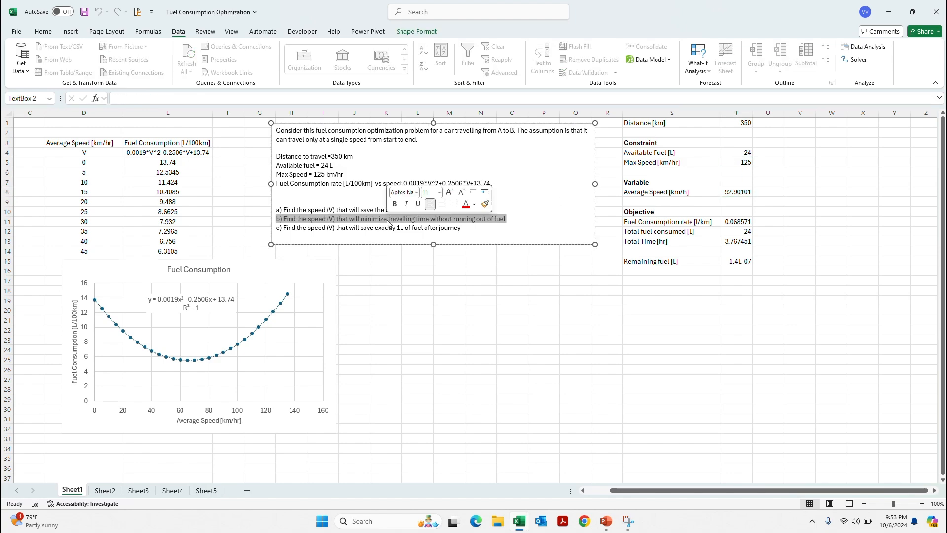
{"action": "double_click", "coordinate": [356, 229]}
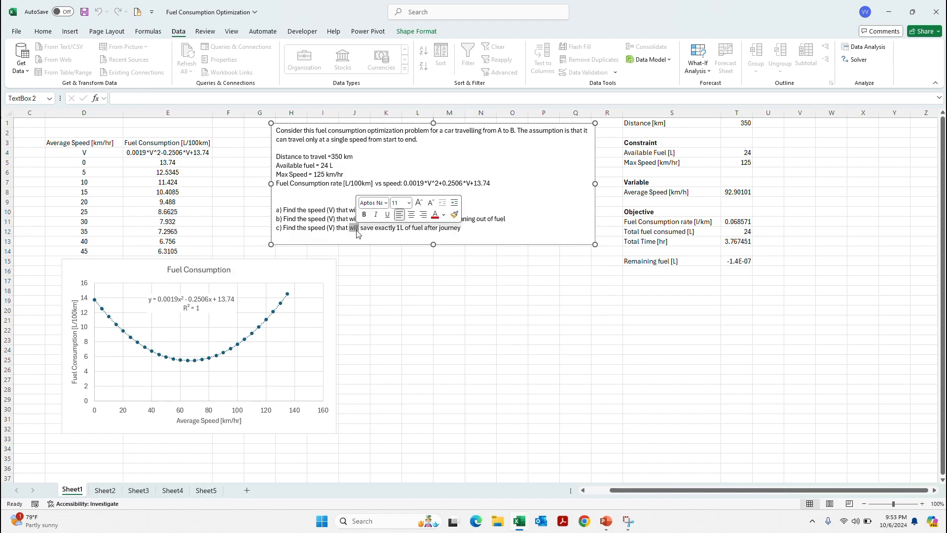
{"action": "left_click", "coordinate": [323, 228]}
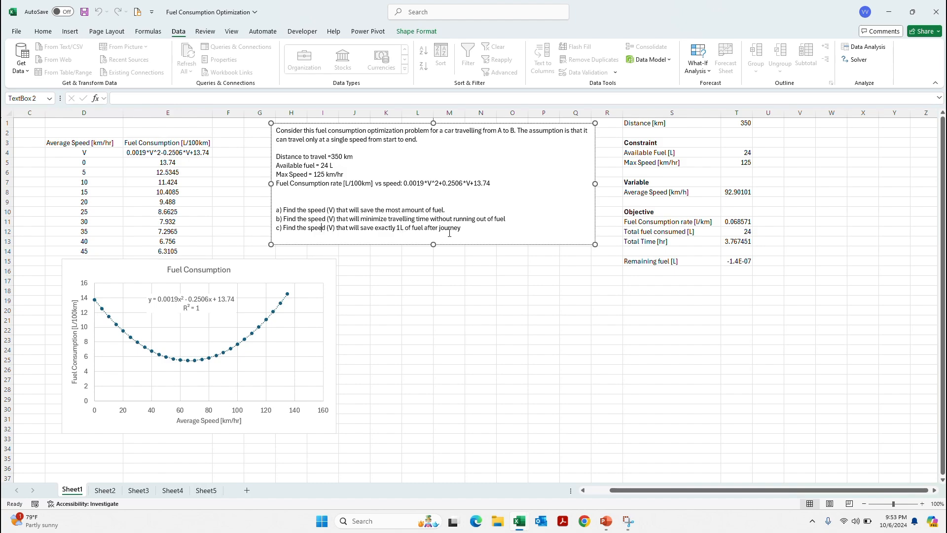
- Try to solve for a value of 1 in objective cell T13 by changing T8 under both constraints, keeping the Solver solution
{"action": "left_click", "coordinate": [740, 261]}
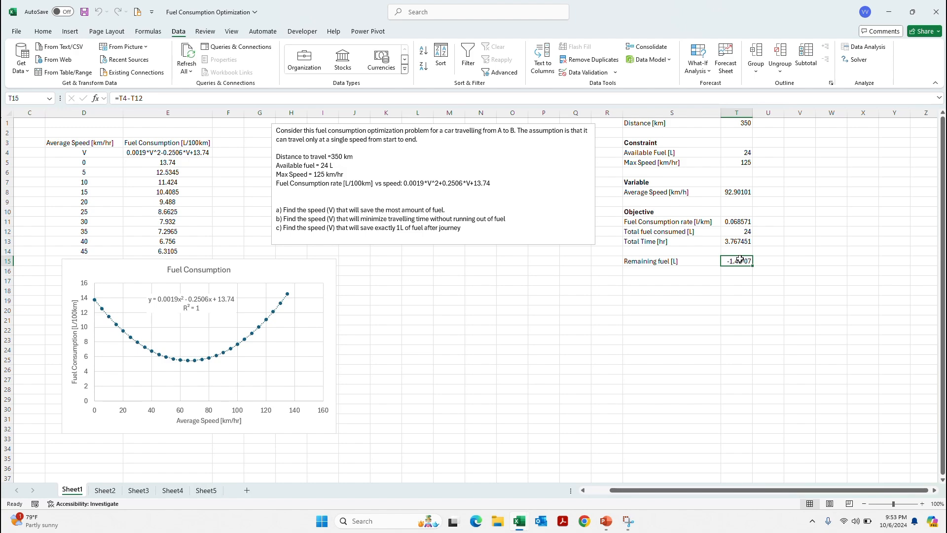
{"action": "left_click", "coordinate": [857, 61]}
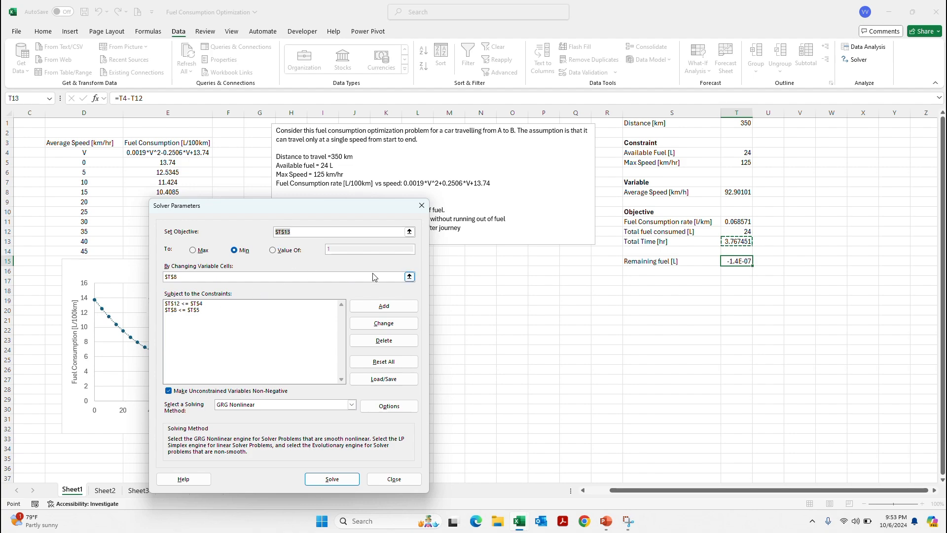
{"action": "left_click", "coordinate": [277, 253]}
{"action": "left_click", "coordinate": [296, 232]}
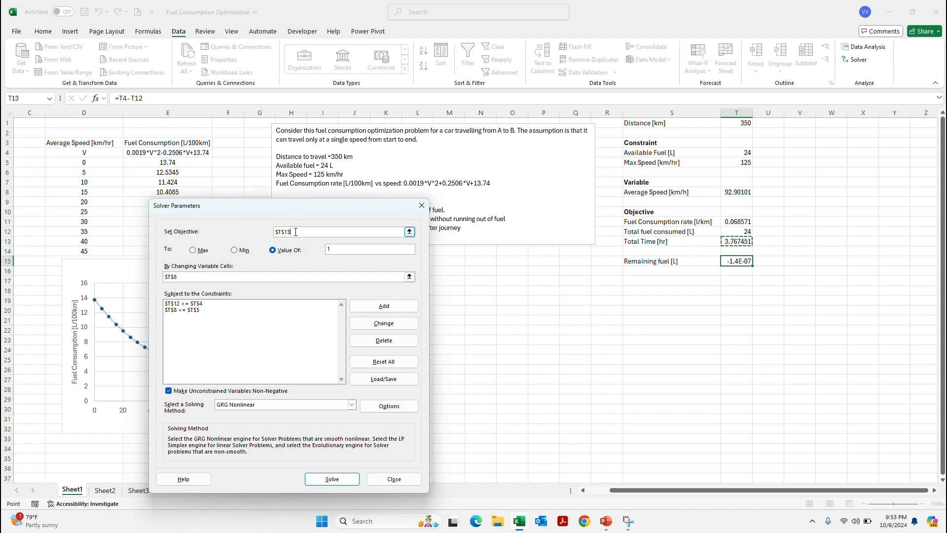
{"action": "left_click", "coordinate": [328, 248]}
{"action": "type", "text": "1"}
{"action": "left_click", "coordinate": [334, 479]}
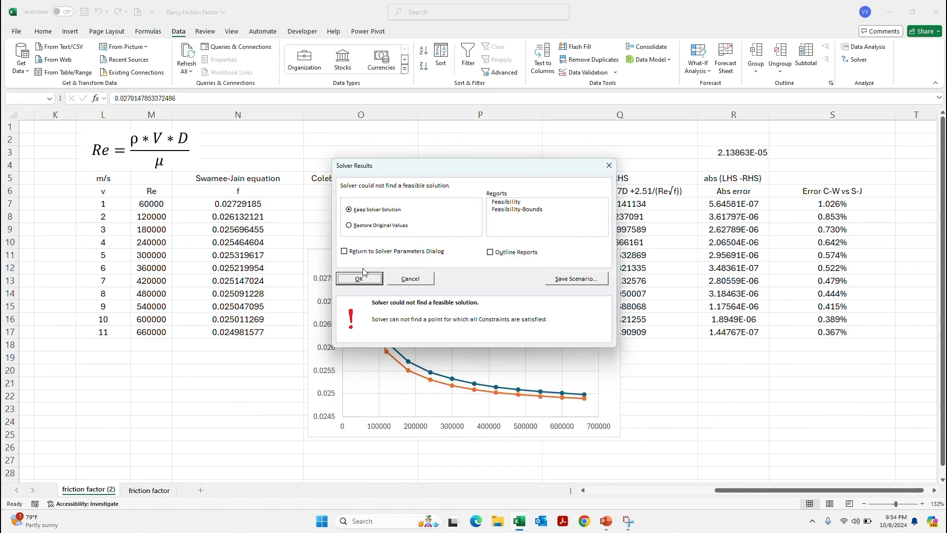
{"action": "left_click", "coordinate": [362, 277]}
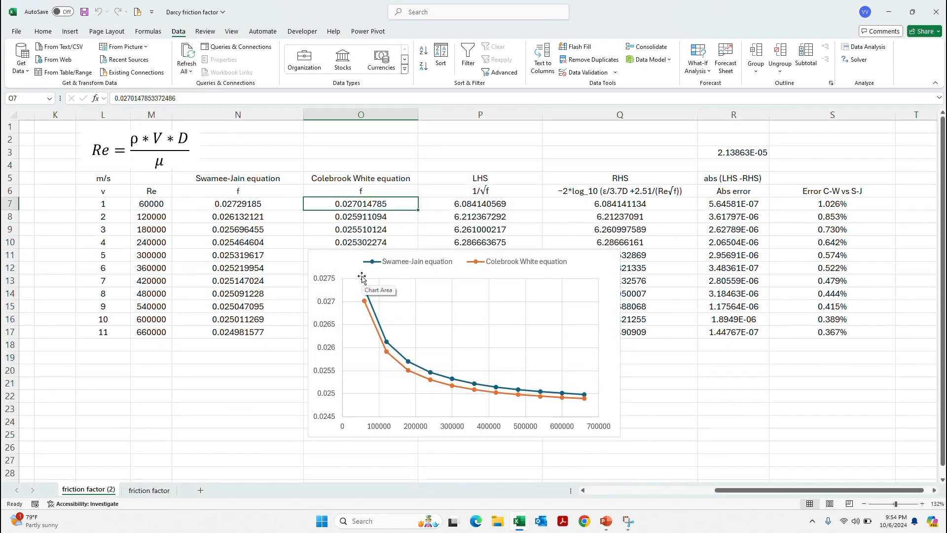
- Return to the Fuel Consumption Optimization workbook and examine the remaining fuel in T15 and the total time in T13
{"action": "key", "text": "alt+Tab"}
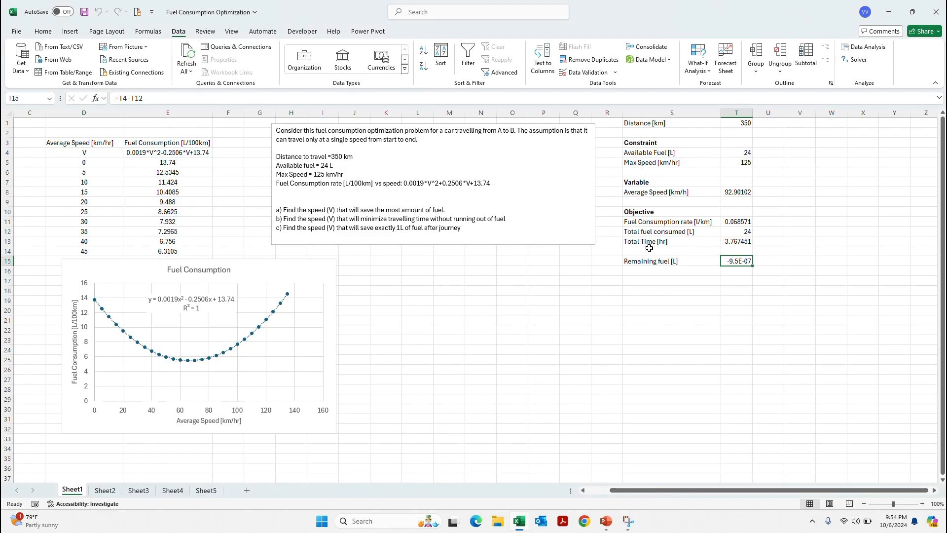
{"action": "left_click", "coordinate": [645, 262]}
{"action": "left_click", "coordinate": [726, 260]}
{"action": "left_click", "coordinate": [736, 241]}
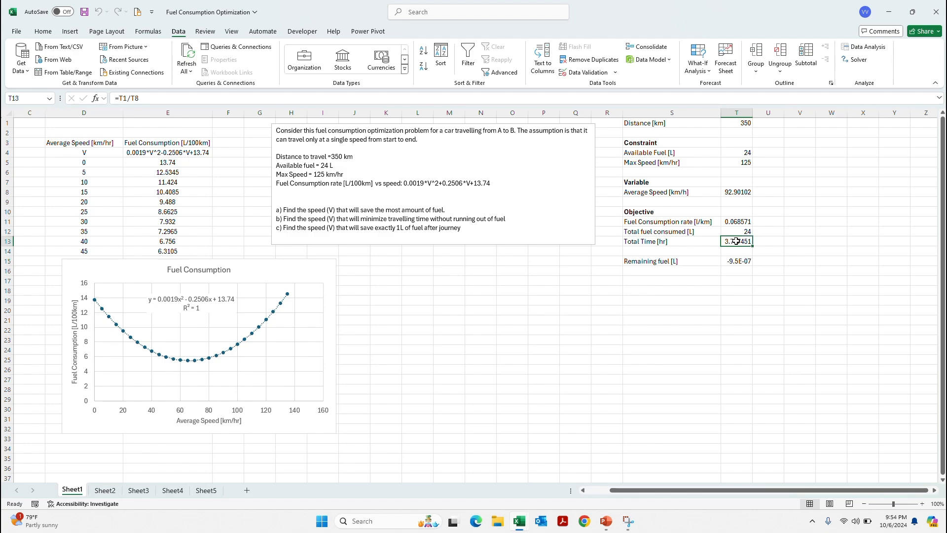
- Change the Solver objective to remaining fuel cell T15 with a target value of 1, solve it and keep the Solver solution
{"action": "left_click", "coordinate": [857, 63]}
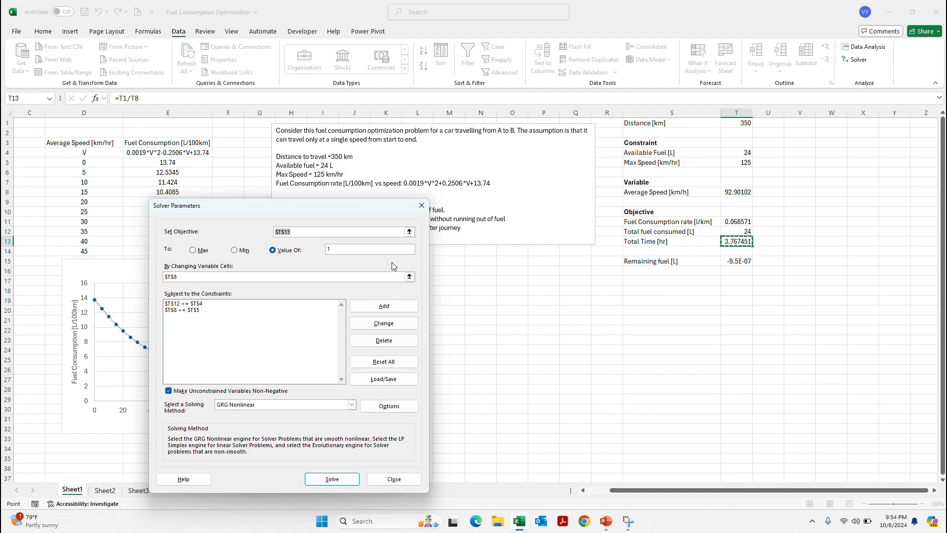
{"action": "left_click", "coordinate": [410, 232]}
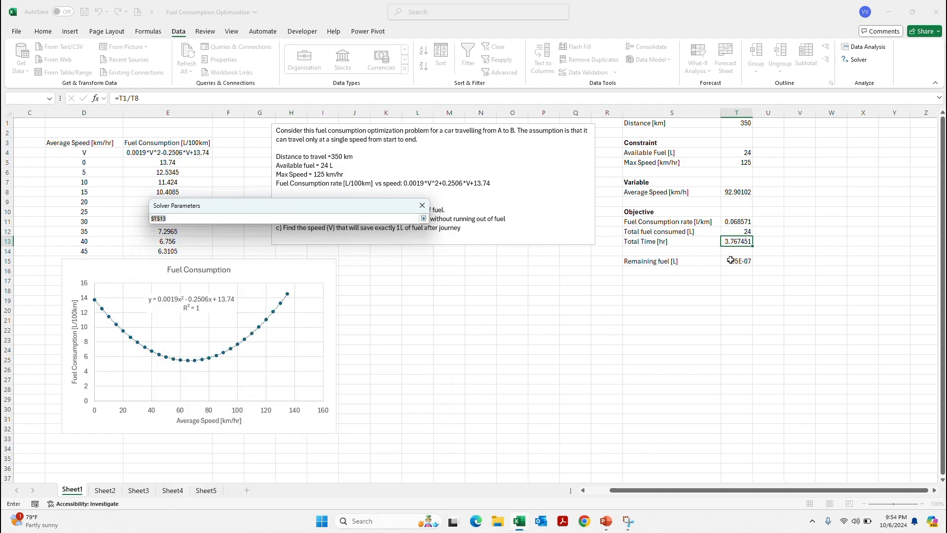
{"action": "left_click", "coordinate": [730, 260]}
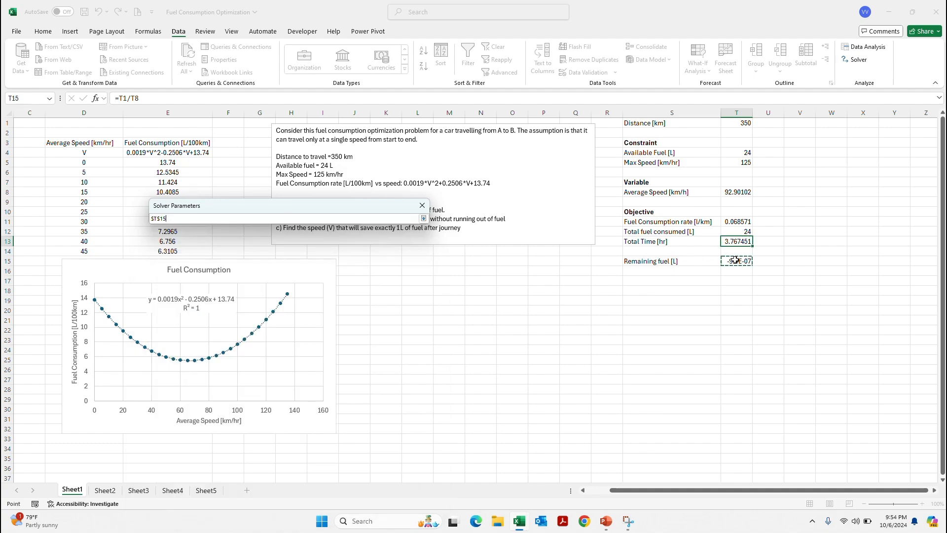
{"action": "left_click", "coordinate": [423, 219]}
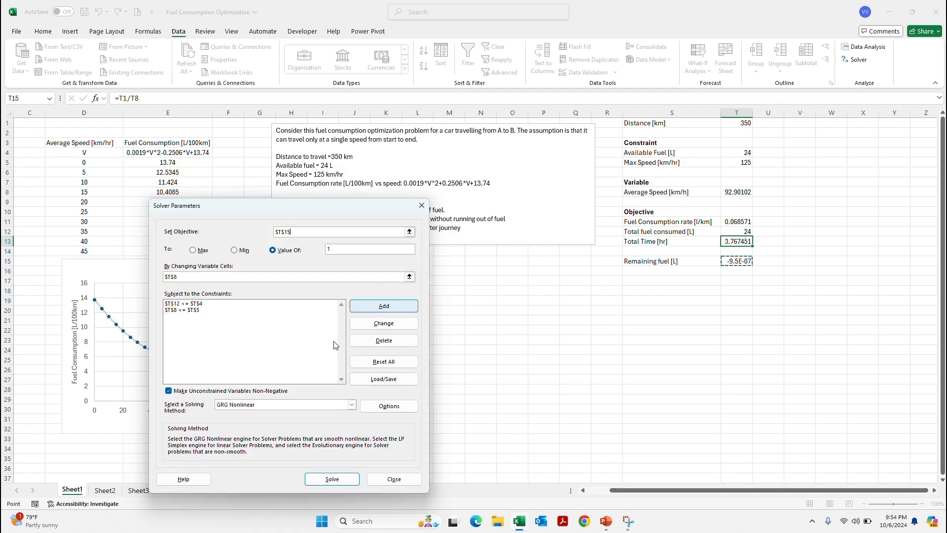
{"action": "left_click", "coordinate": [333, 478]}
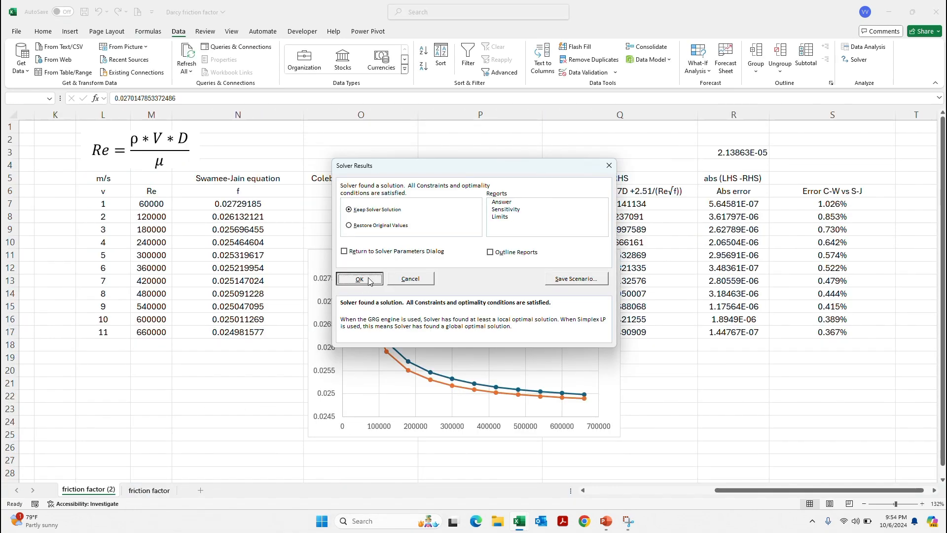
{"action": "left_click", "coordinate": [359, 279]}
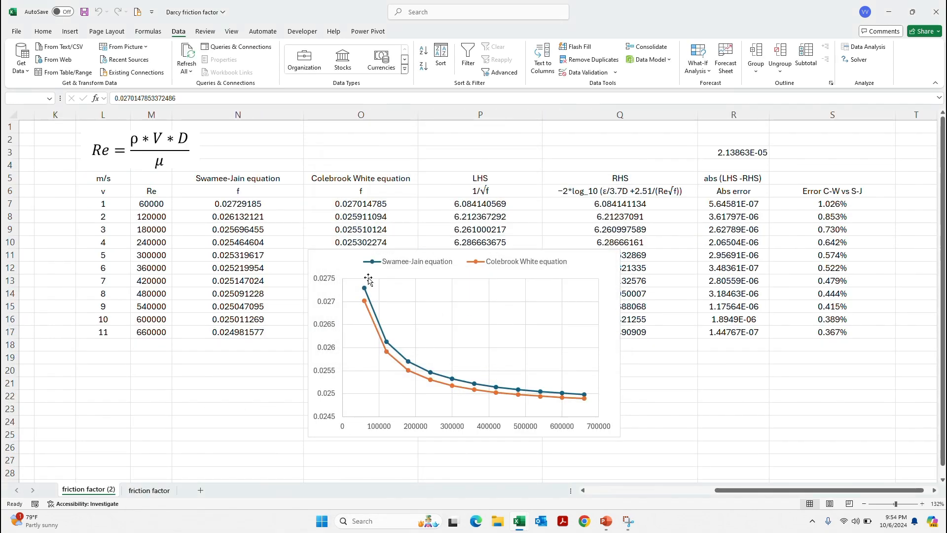
- Return to the Fuel Consumption Optimization workbook and examine the remaining fuel in T15 and the average speed in T8
{"action": "key", "text": "alt+Tab"}
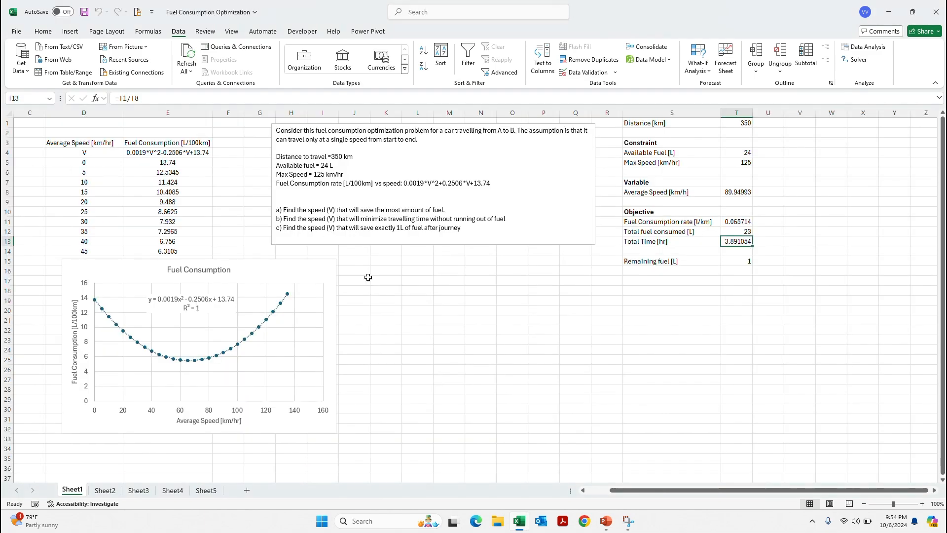
{"action": "left_click", "coordinate": [735, 261]}
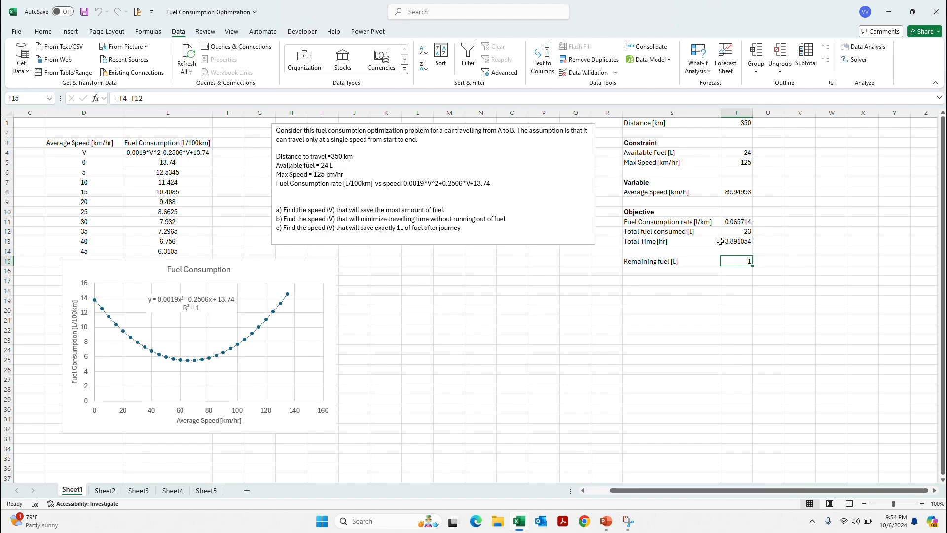
{"action": "left_click", "coordinate": [735, 192]}
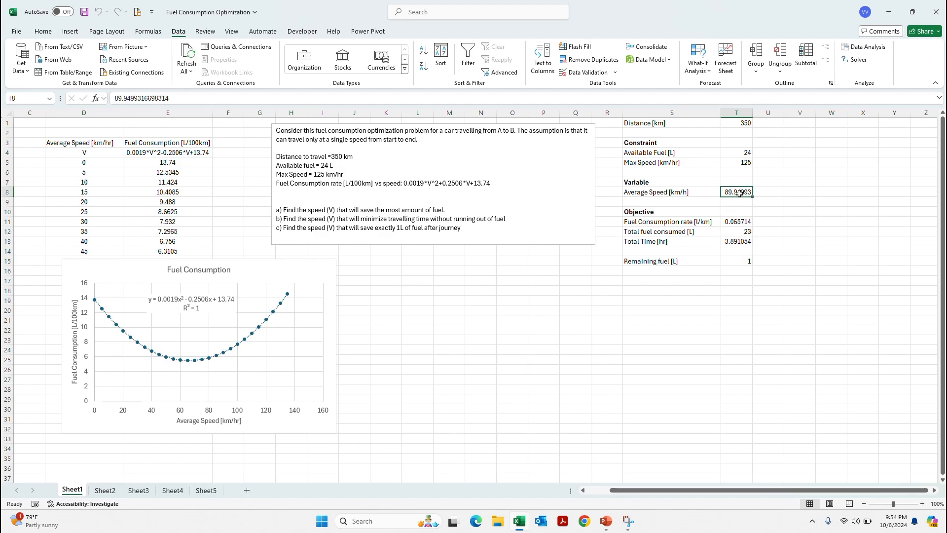
{"action": "left_click", "coordinate": [615, 318]}
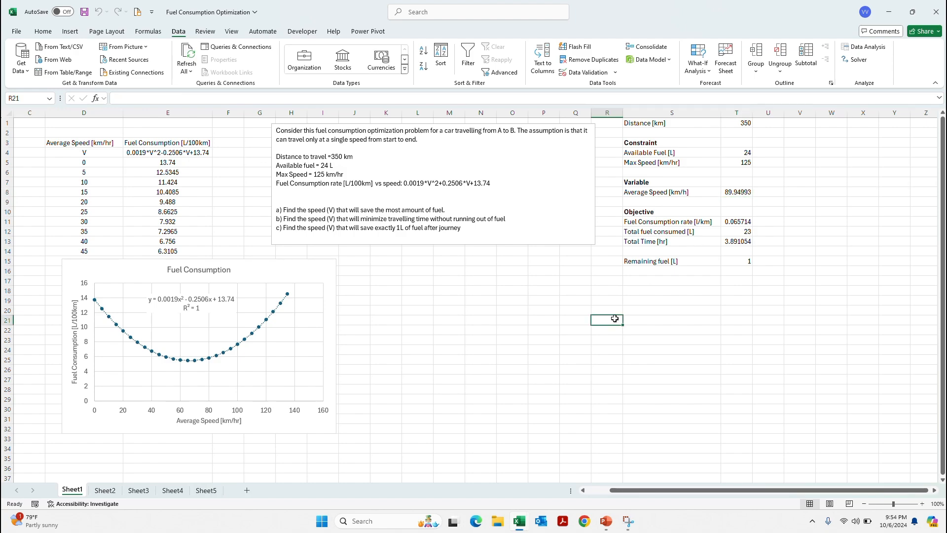